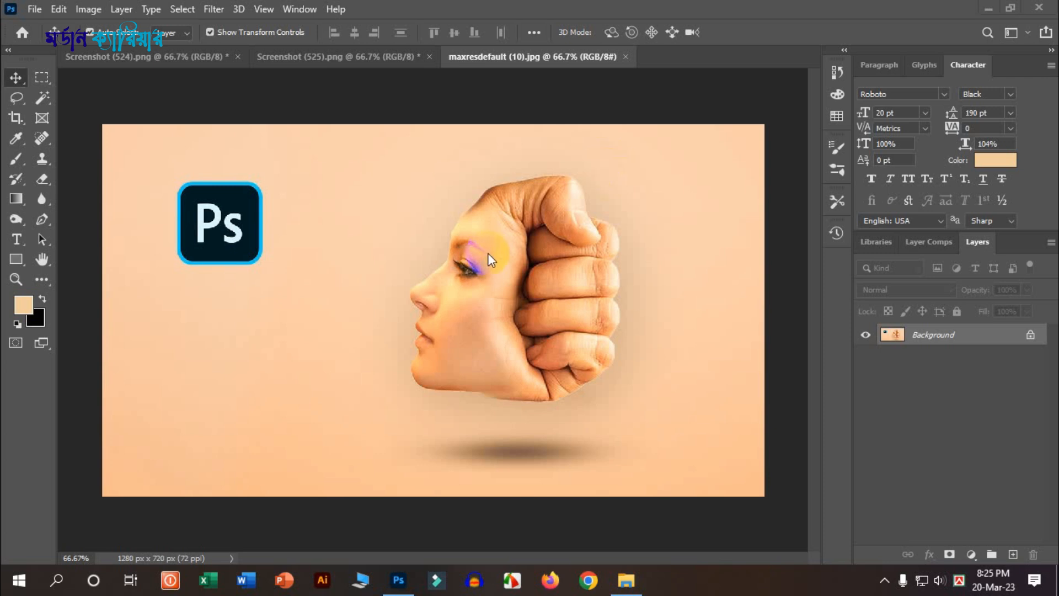
Look through the open woman's profile, fist and finished face-and-fist reference images.
left_click(366, 57)
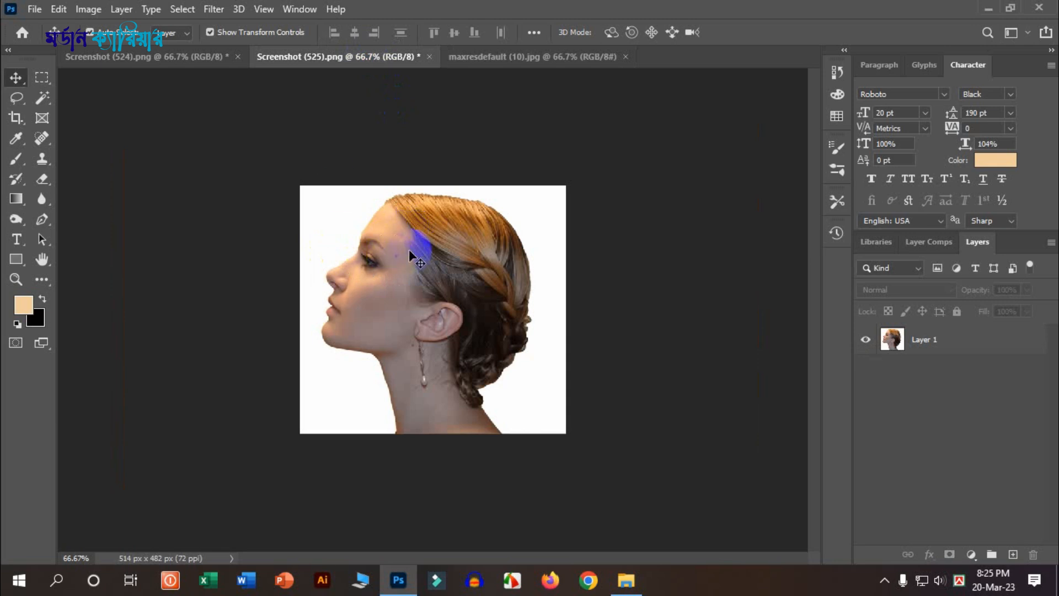
left_click(213, 55)
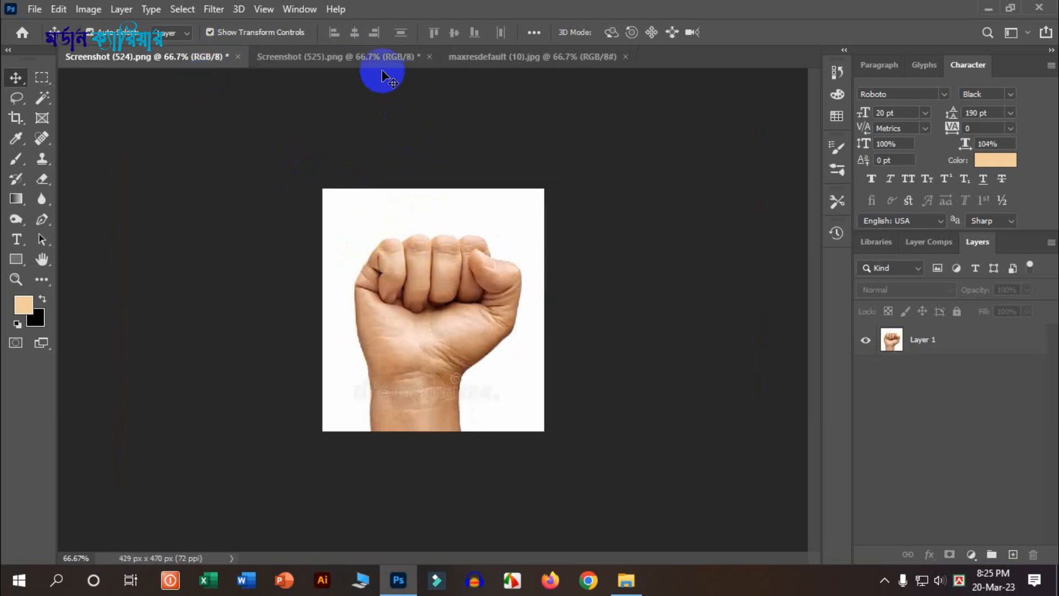
left_click(298, 57)
left_click(216, 56)
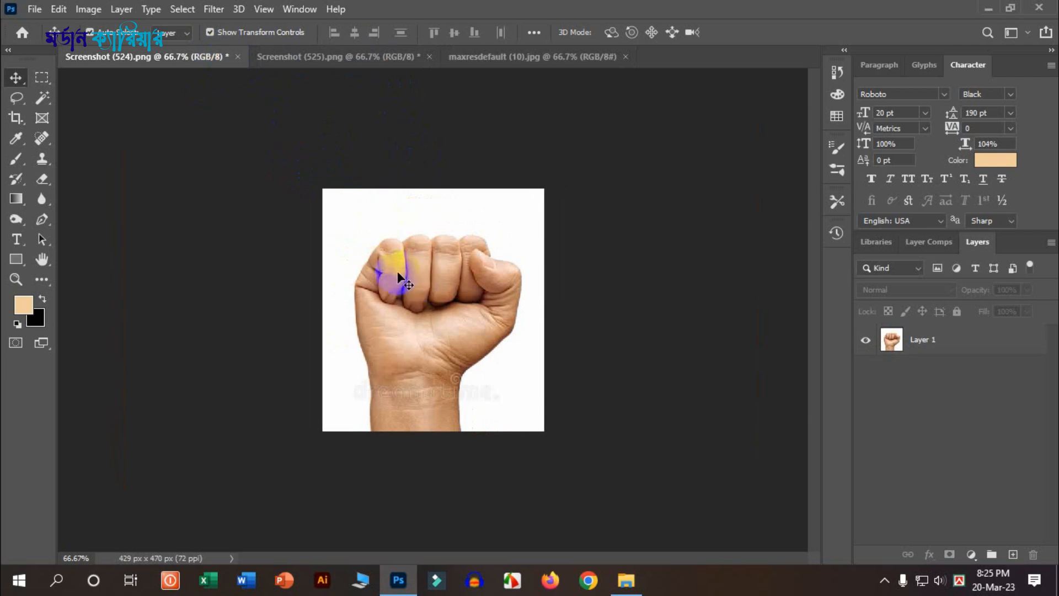
left_click(318, 55)
left_click(474, 55)
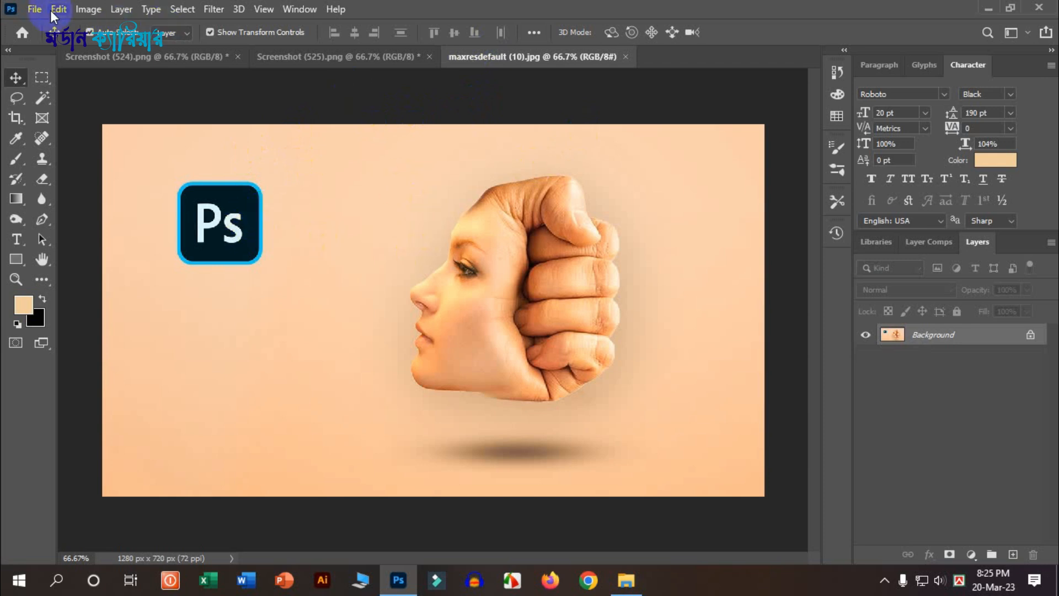
Create a new 1000 x 1000 px document at 300 pixels/inch, in RGB Color with a white background.
left_click(34, 9)
left_click(42, 23)
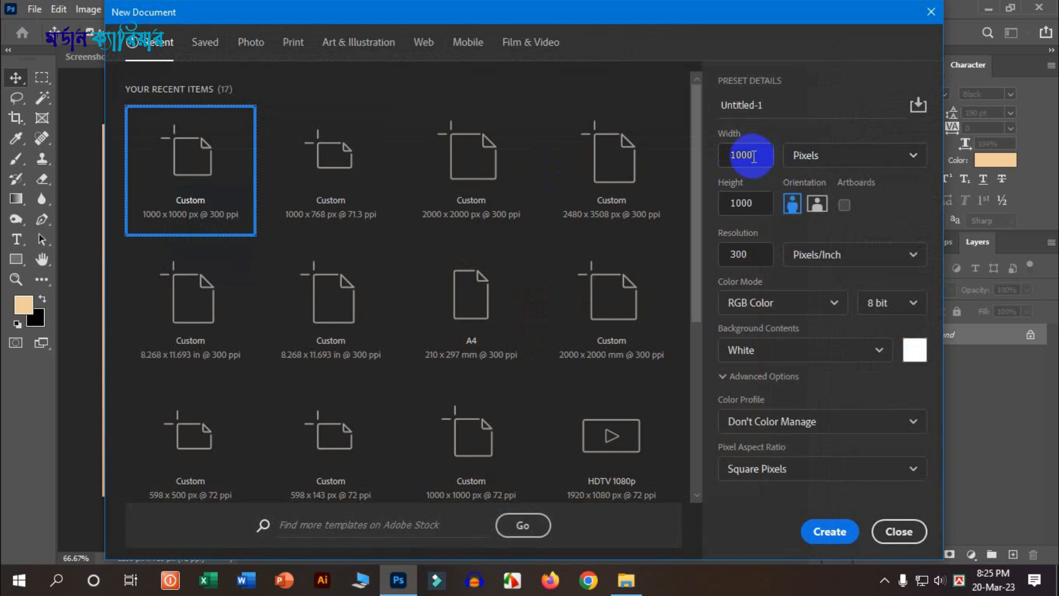
left_click(829, 530)
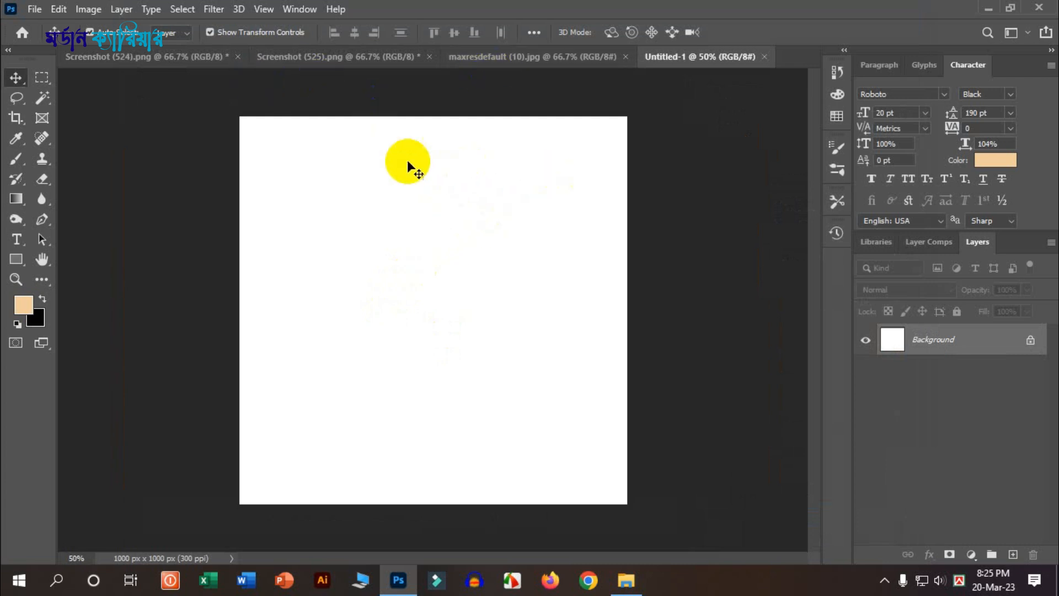
Remove the white background around the woman's profile in Screenshot (525).png with the Magic Wand, and clear the selection.
left_click(305, 58)
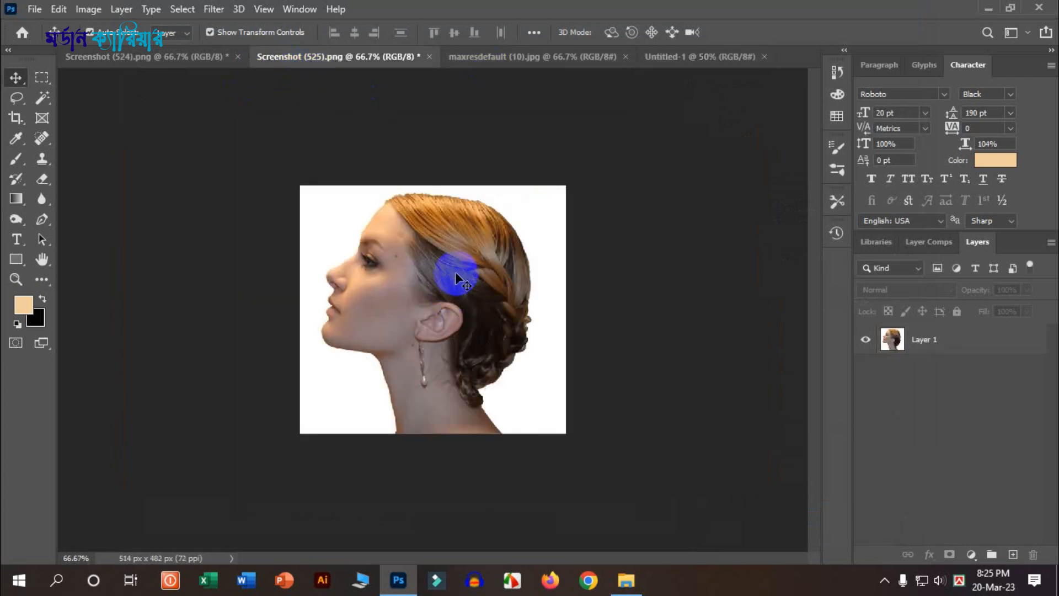
left_click(426, 247)
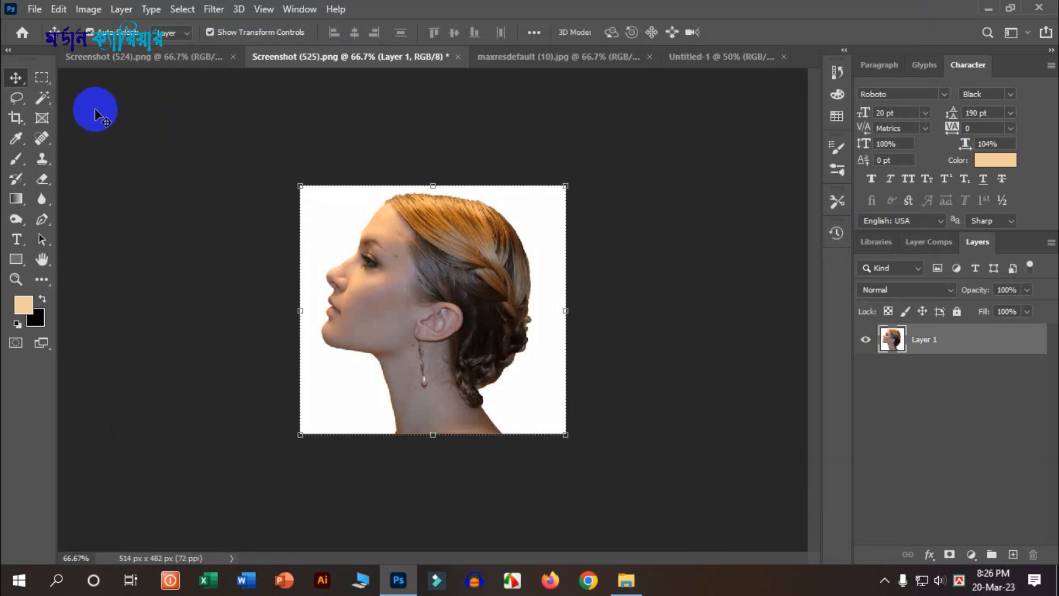
left_click(44, 98)
left_click(100, 127)
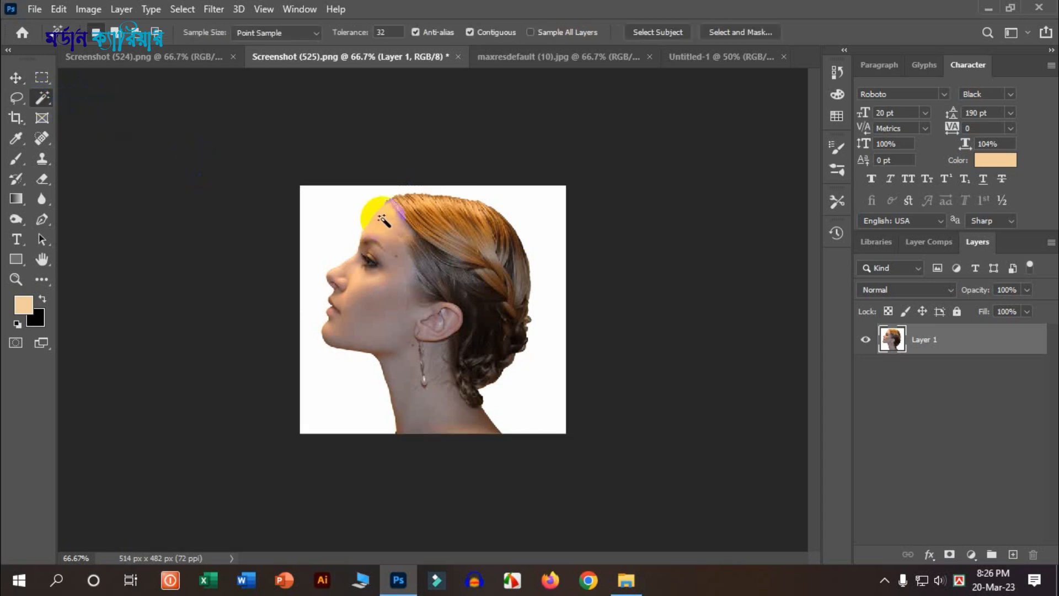
left_click(327, 210)
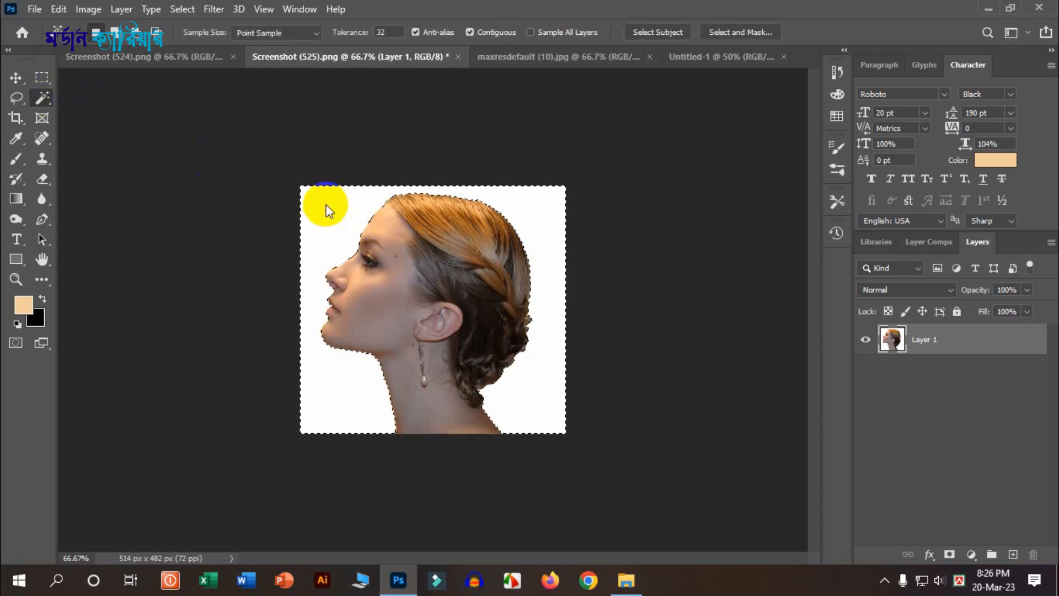
key("Delete")
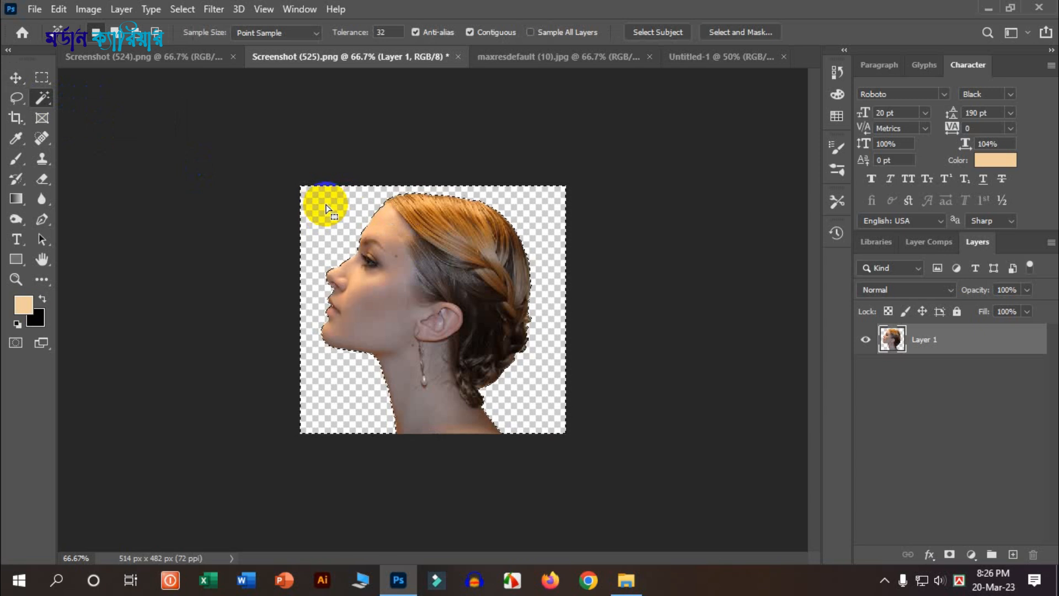
key("ctrl+d")
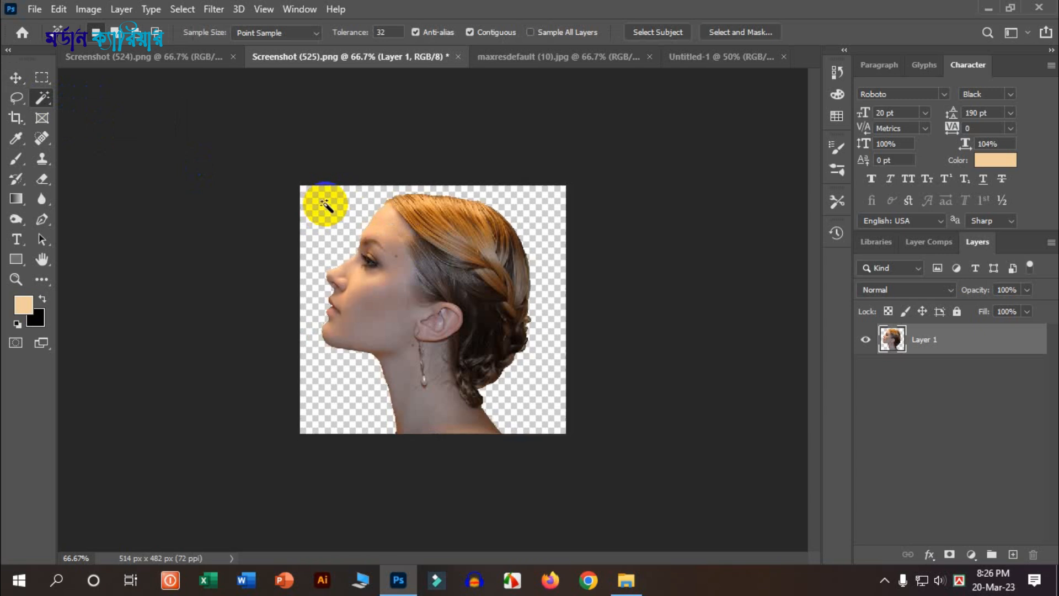
Place the cut-out woman's head in the Untitled-1 document, in the upper middle of the canvas.
left_click(16, 77)
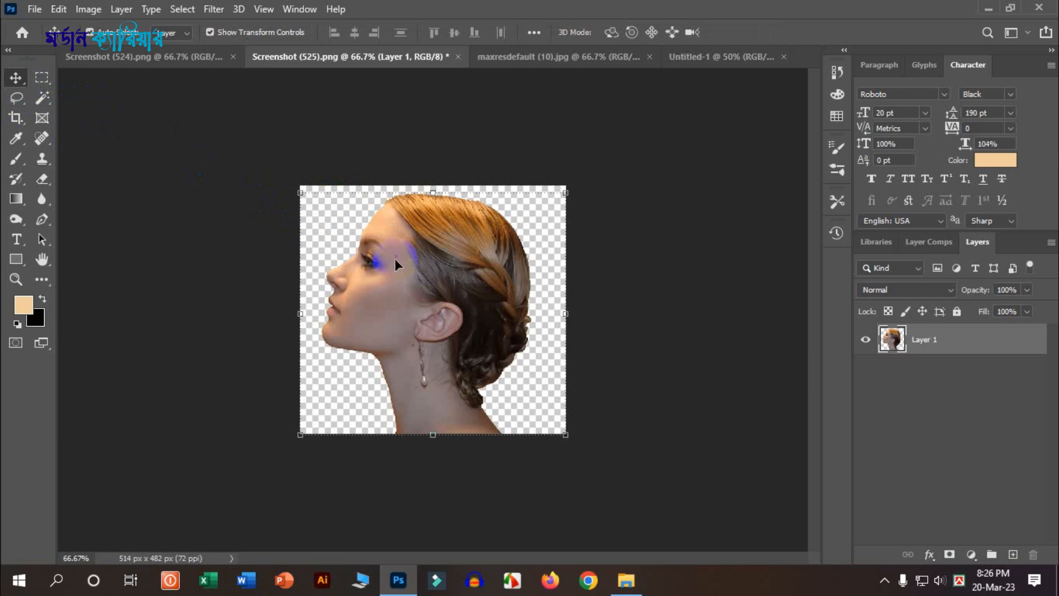
left_click_drag(413, 265, 452, 246)
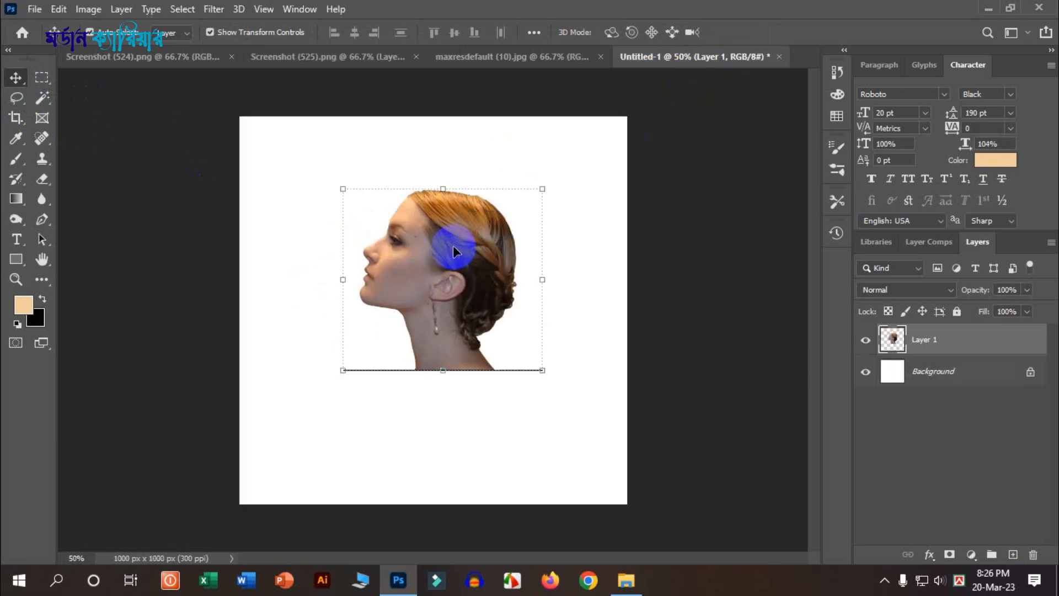
left_click(433, 398)
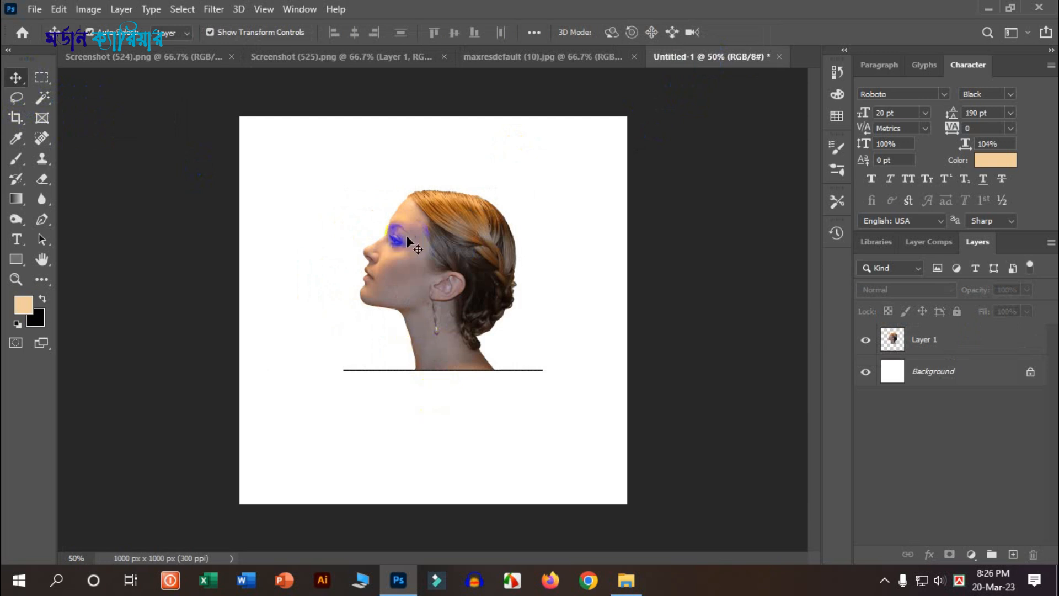
Remove the white background around the fist in Screenshot (524).png with the Magic Wand, and clear the selection.
left_click(180, 57)
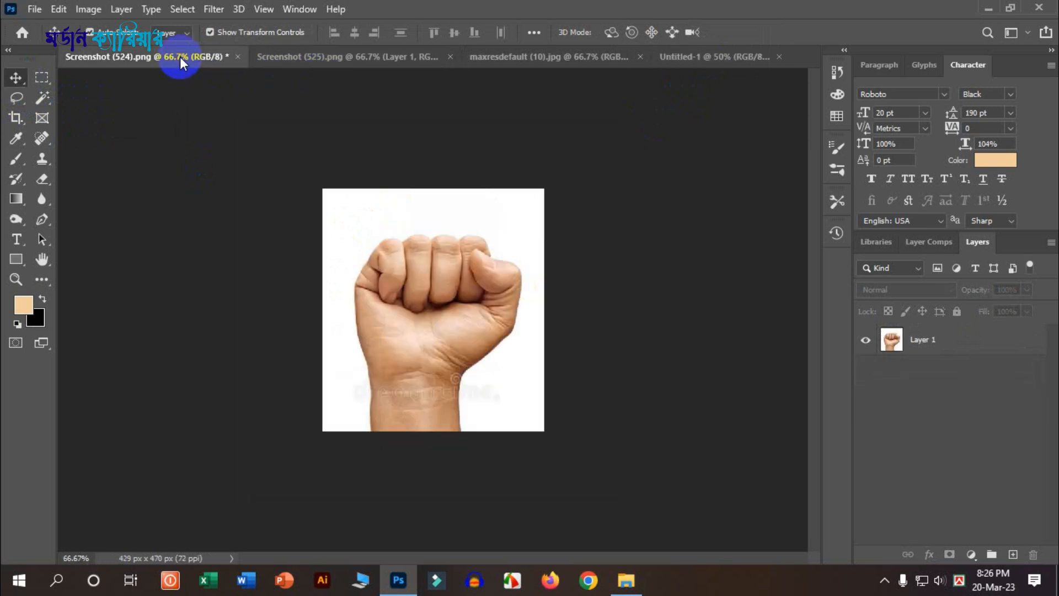
left_click(430, 290)
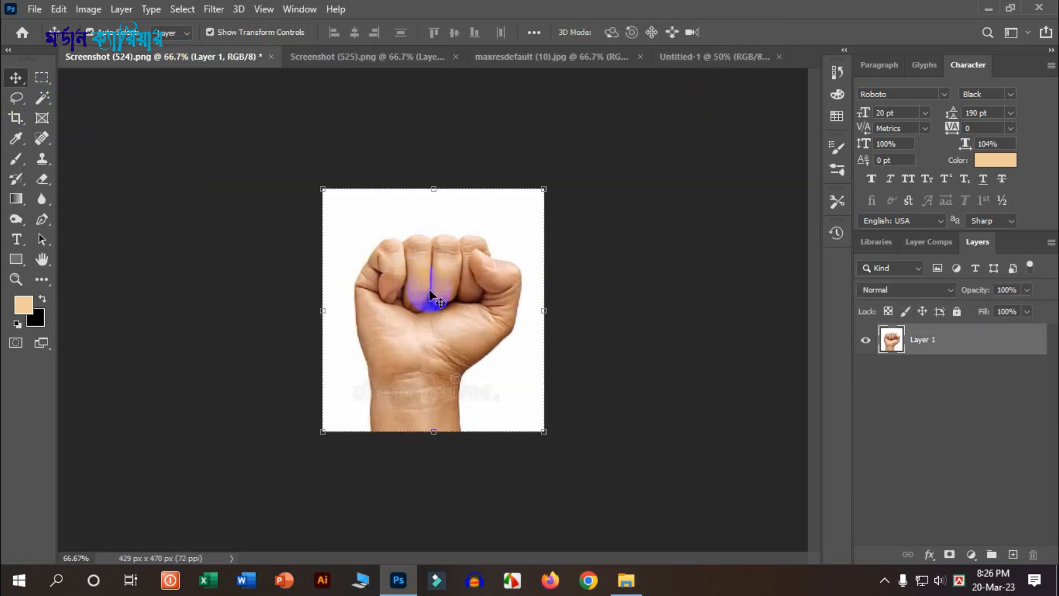
left_click(42, 98)
left_click(117, 127)
left_click(358, 203)
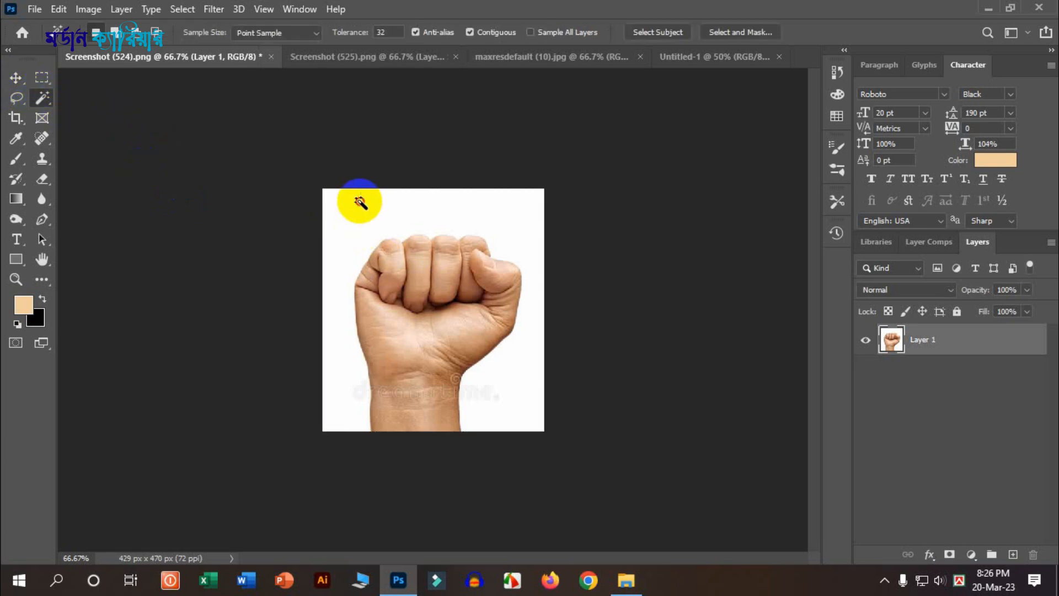
key("Delete")
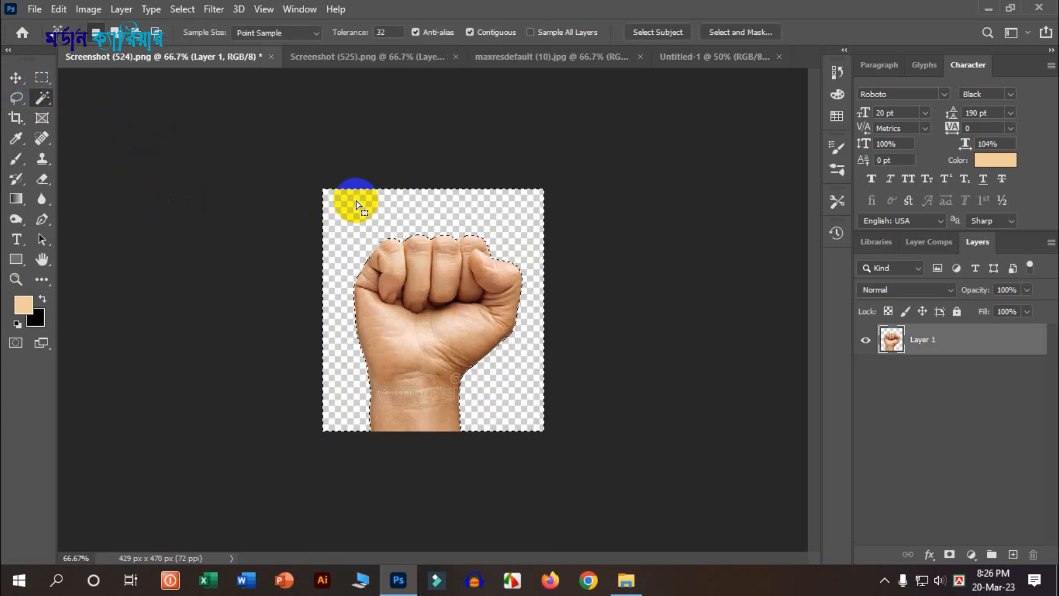
key("ctrl+d")
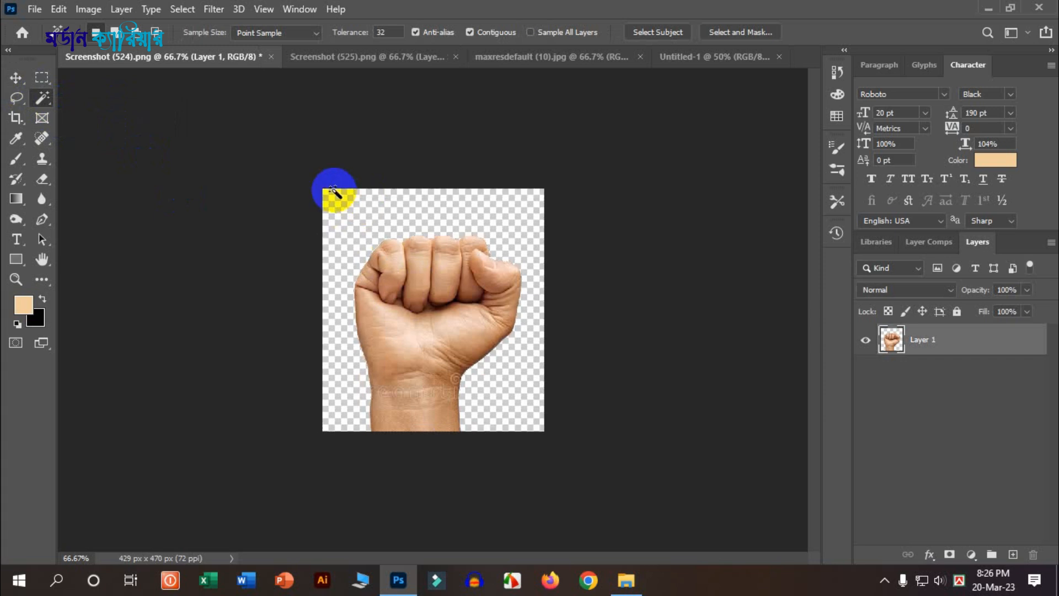
Place the cut-out fist in the Untitled-1 document, in front of the woman's face.
left_click(15, 77)
left_click_drag(435, 287, 340, 259)
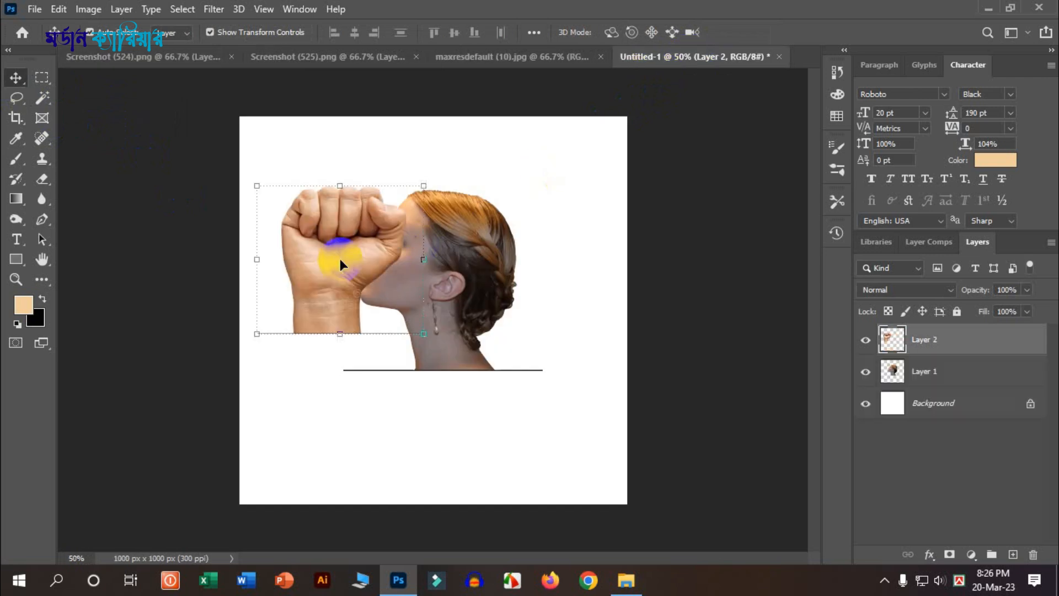
scroll(339, 259, "up", 2)
left_click_drag(331, 215, 339, 237)
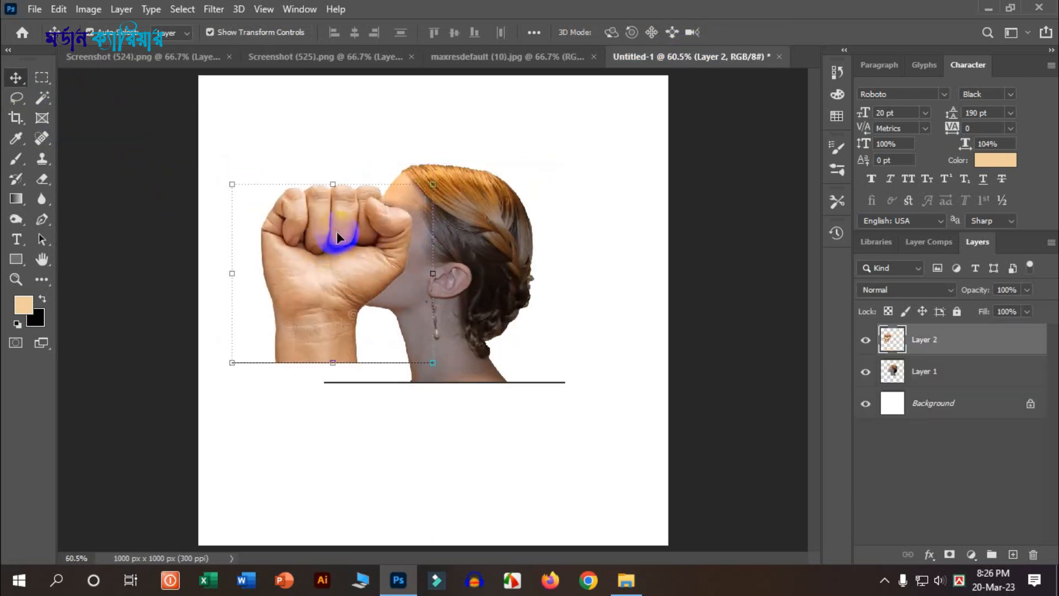
Flip the fist layer horizontally and rotate it 90° clockwise so the knuckles face the back of the head.
key("ctrl+t")
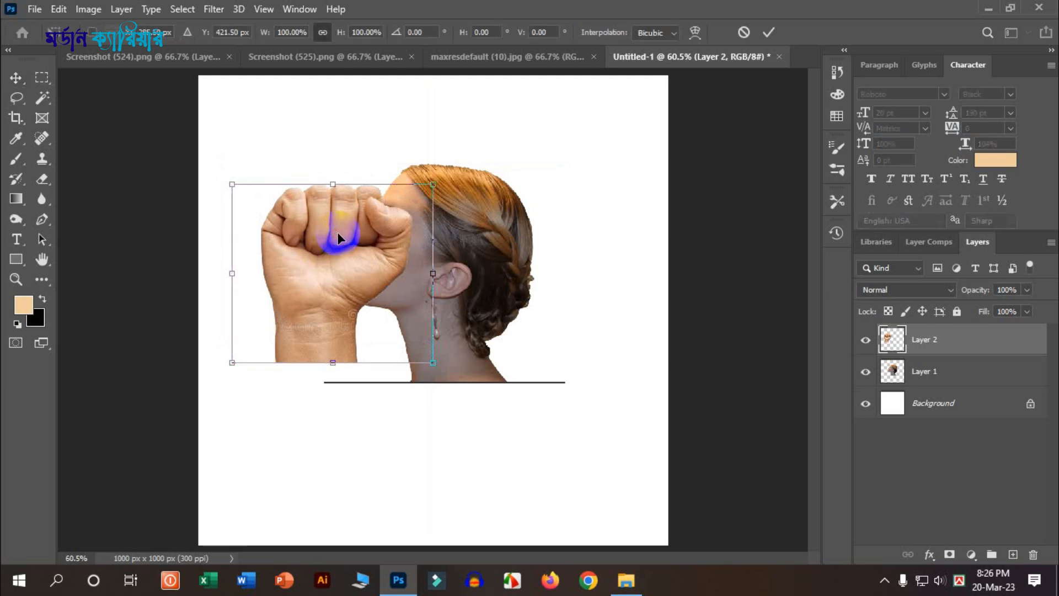
right_click(345, 219)
right_click(317, 248)
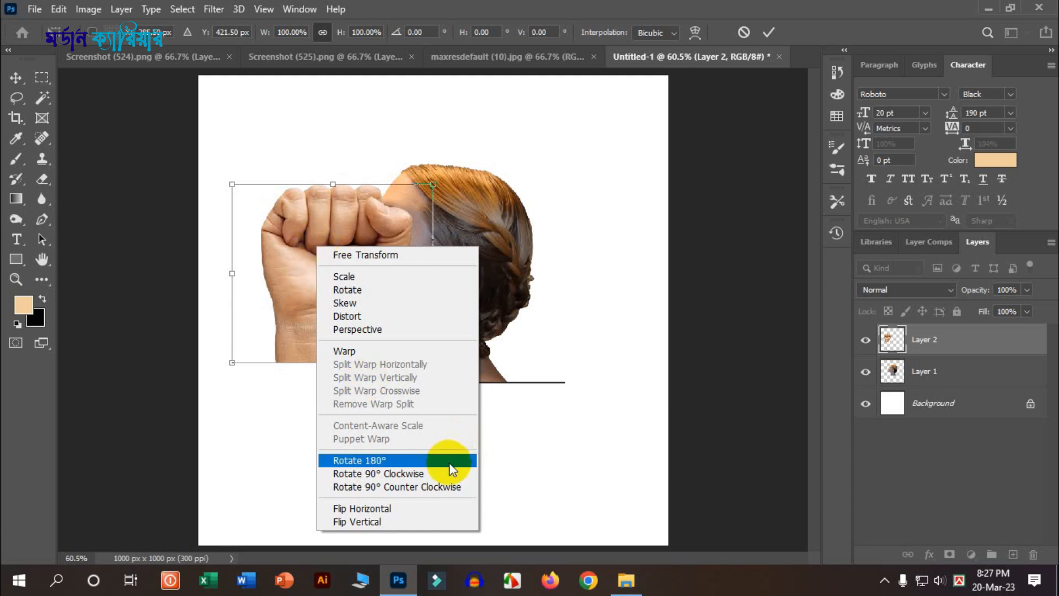
left_click(391, 508)
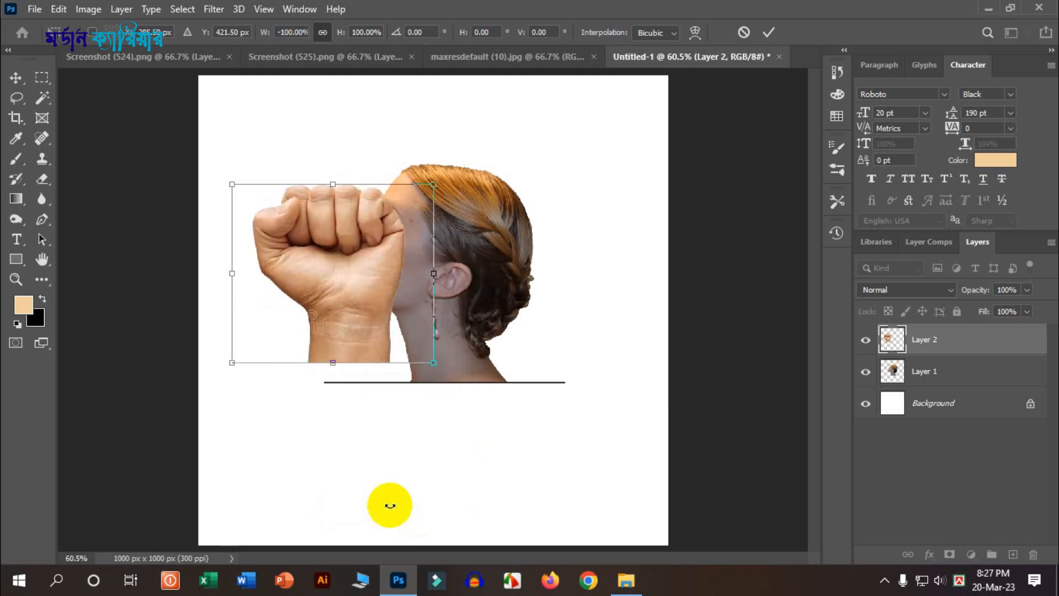
left_click_drag(445, 177, 345, 265)
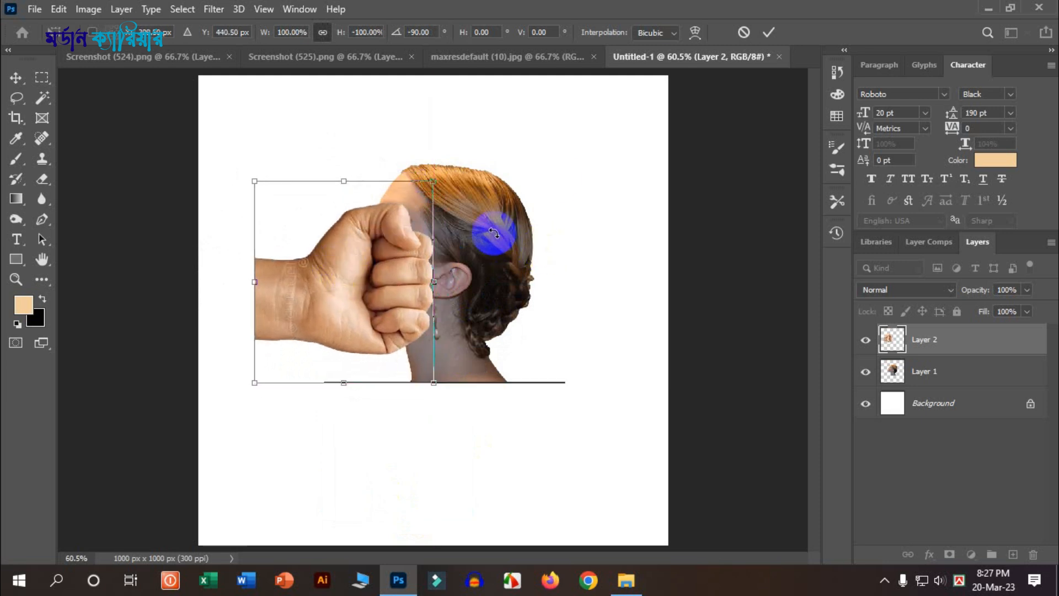
left_click(768, 32)
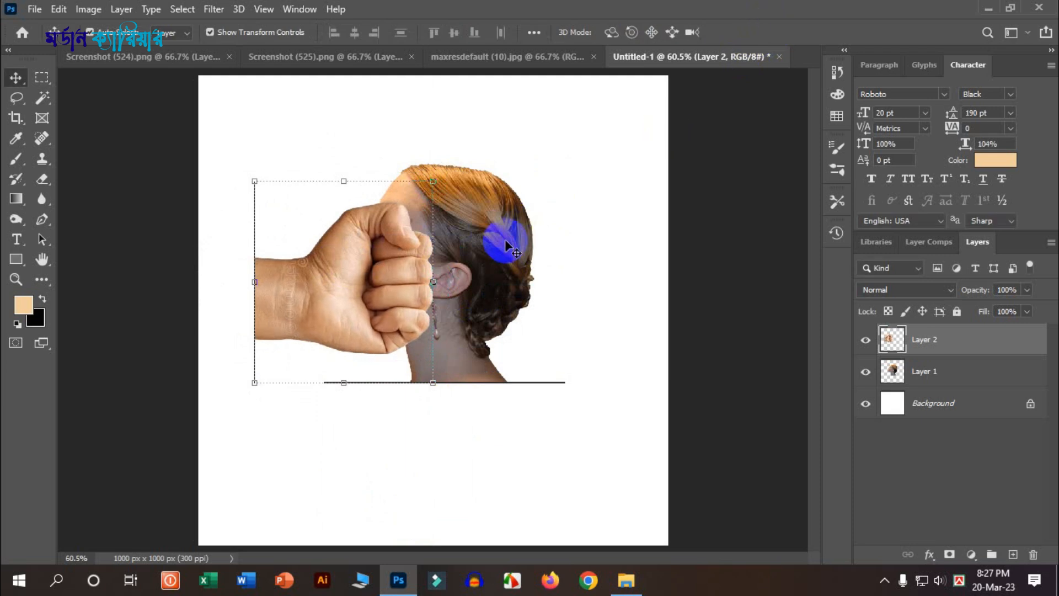
Move the woman's head layer above the fist layer and lower its opacity to 39%.
left_click(923, 371)
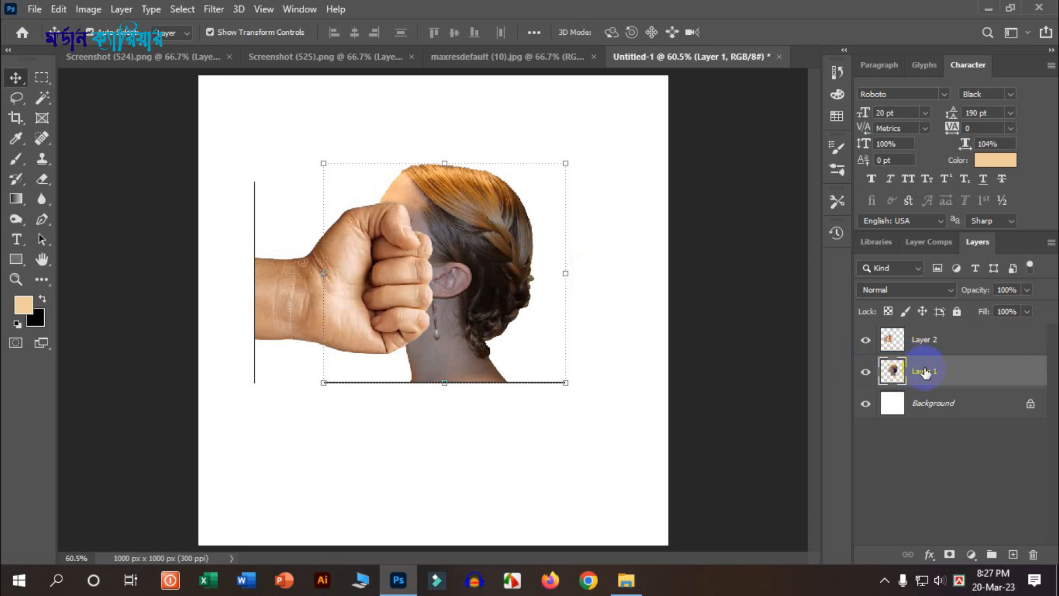
left_click_drag(924, 373, 941, 336)
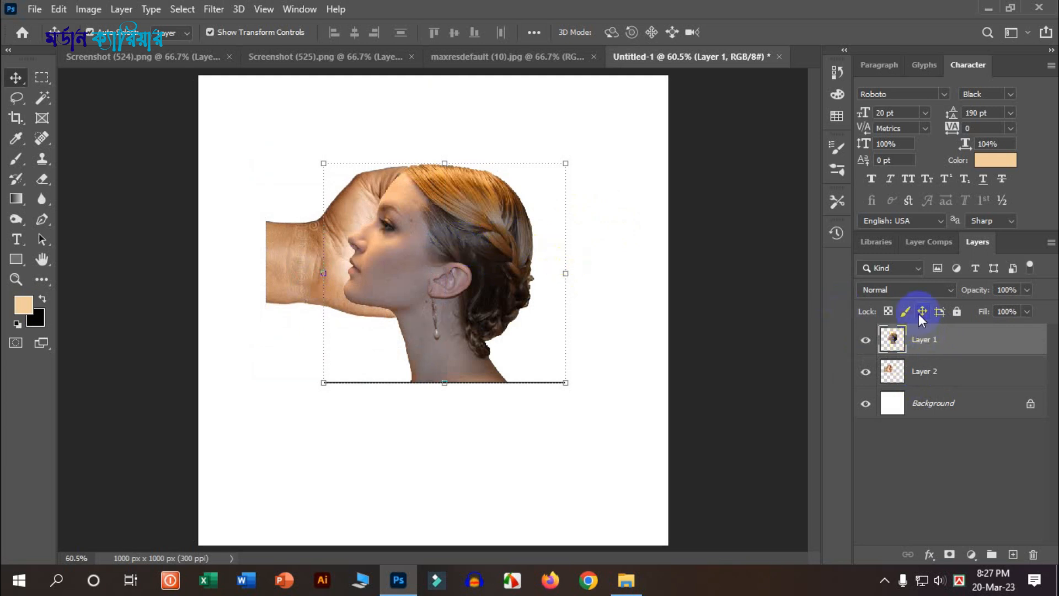
left_click(1025, 290)
left_click_drag(992, 308, 989, 307)
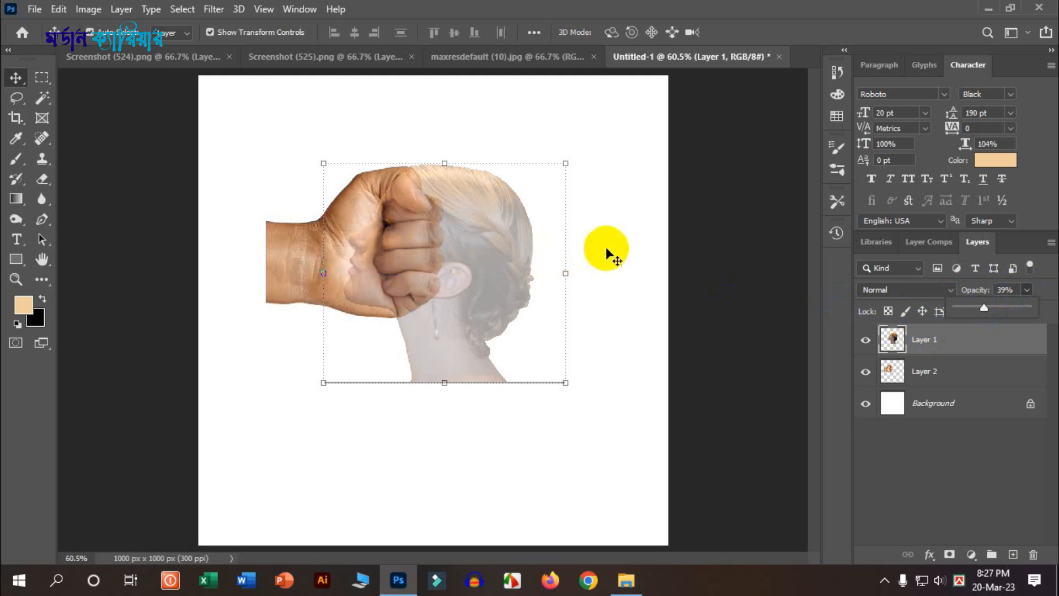
left_click(607, 248)
Align the semi-transparent head with the fist so the face lies over the palm and the fingers over the hair.
left_click_drag(508, 249, 465, 250)
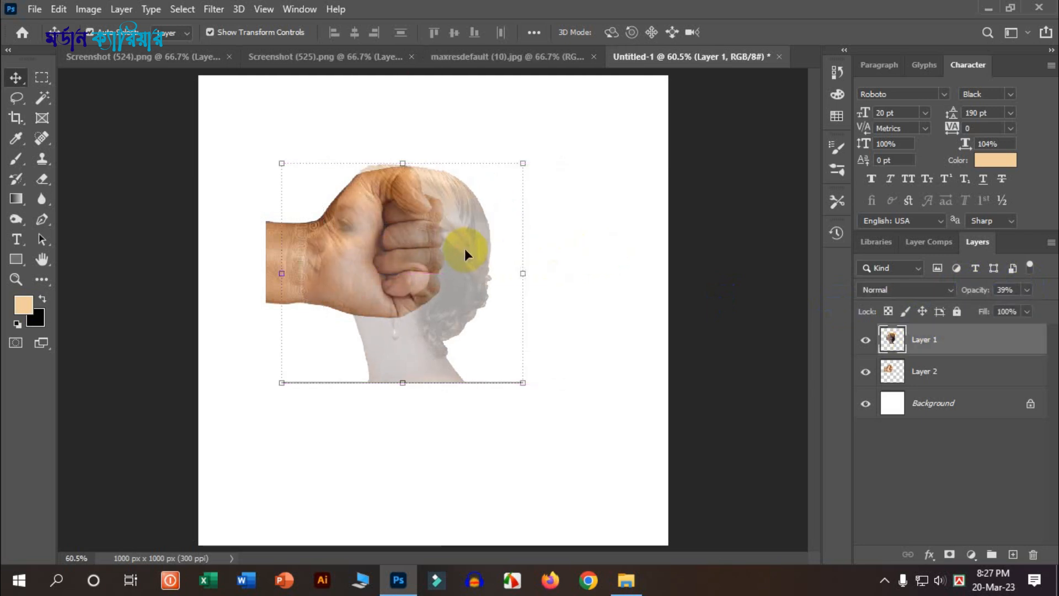
left_click(376, 257)
left_click_drag(279, 259, 281, 260)
left_click(484, 288)
scroll(402, 302, "up", 5)
scroll(446, 313, "up", 2)
left_click_drag(527, 335, 547, 357)
scroll(425, 338, "down", 2)
left_click(468, 324)
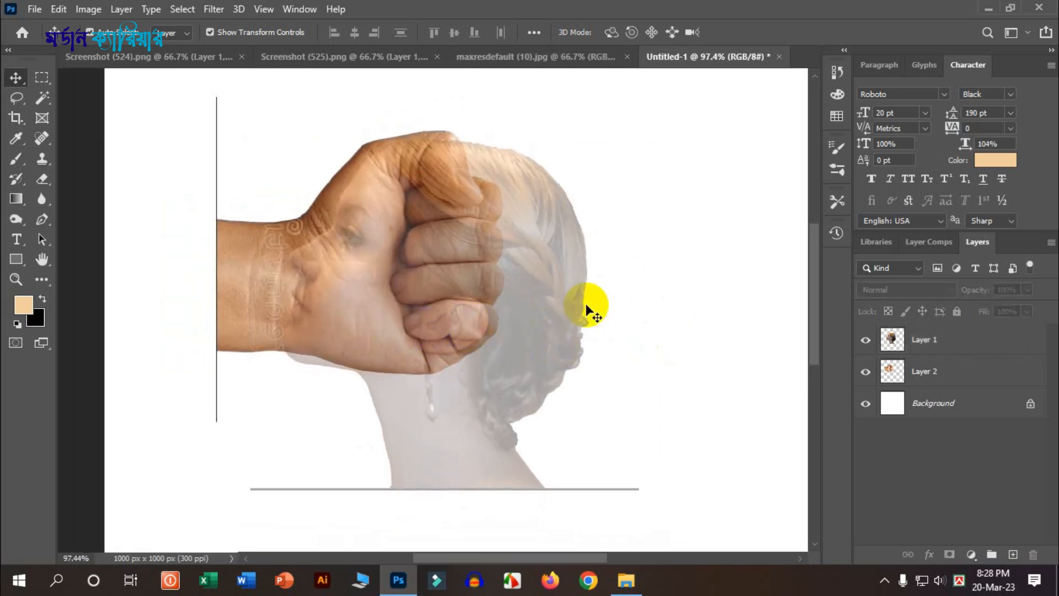
Restore the woman's head layer to 100% opacity.
left_click(548, 283)
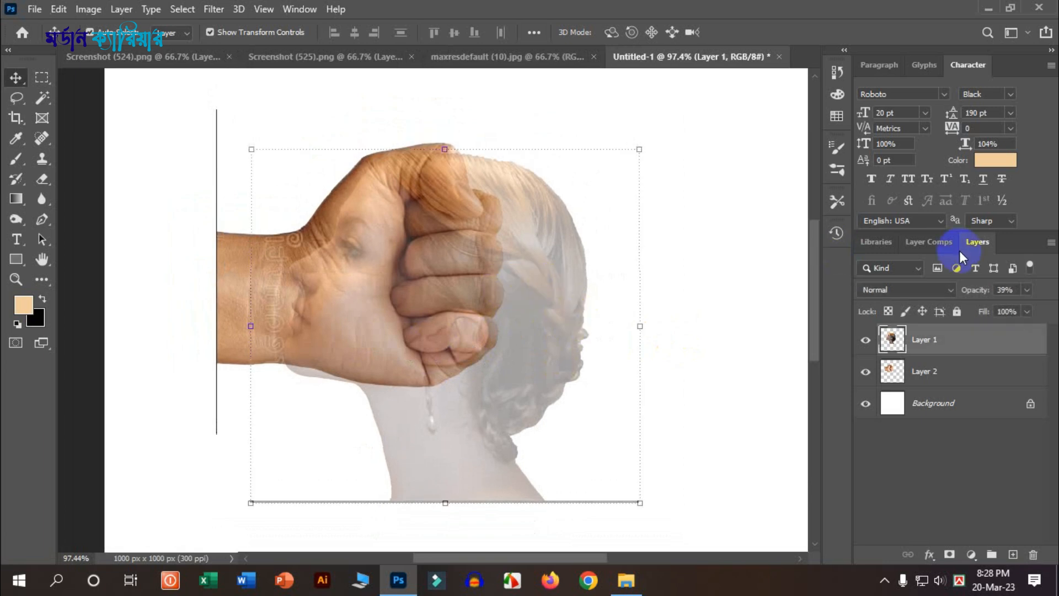
left_click(1024, 290)
left_click_drag(1005, 305, 1048, 307)
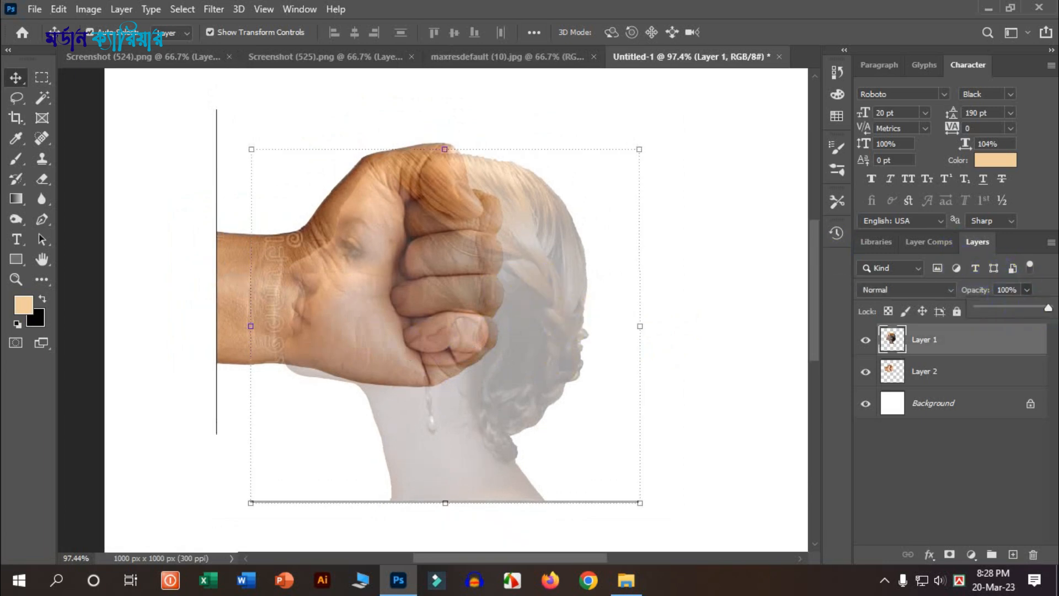
left_click(717, 273)
left_click(491, 222)
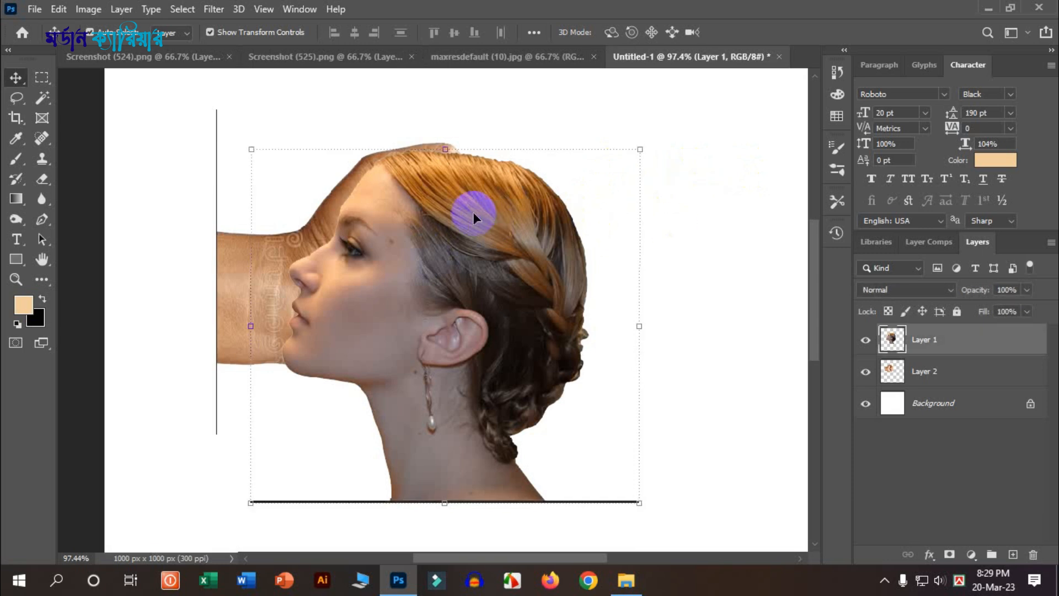
Brighten the woman's head layer with Curves, raising the midtone point to input 120 and output 151.
left_click(658, 145)
left_click(492, 251)
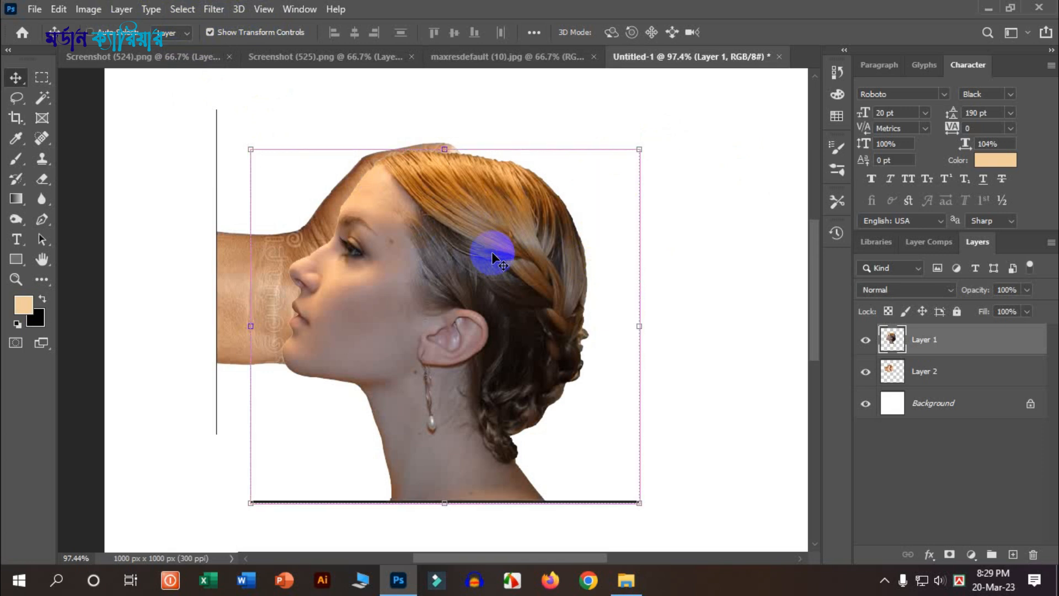
key("ctrl+m")
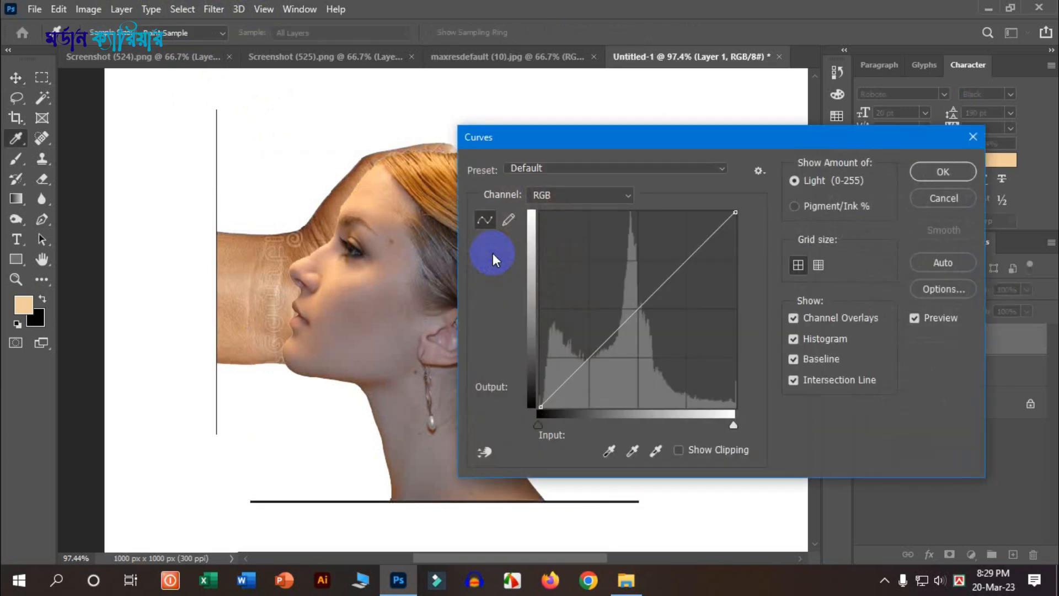
left_click_drag(577, 157, 499, 141)
left_click_drag(563, 298, 550, 283)
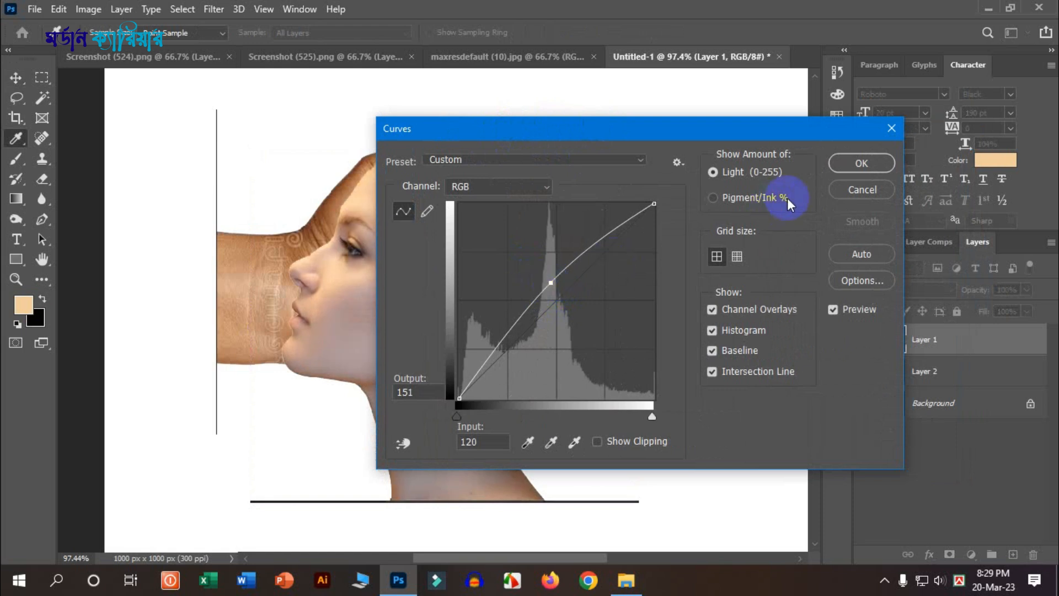
left_click(831, 166)
key("v")
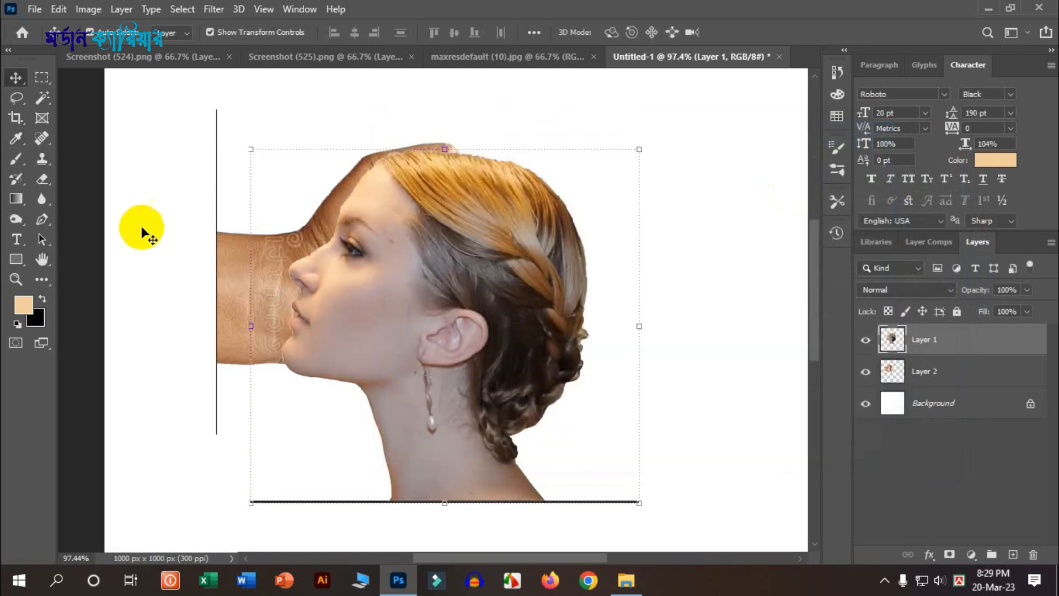
left_click_drag(346, 265, 343, 277)
key("ctrl+z")
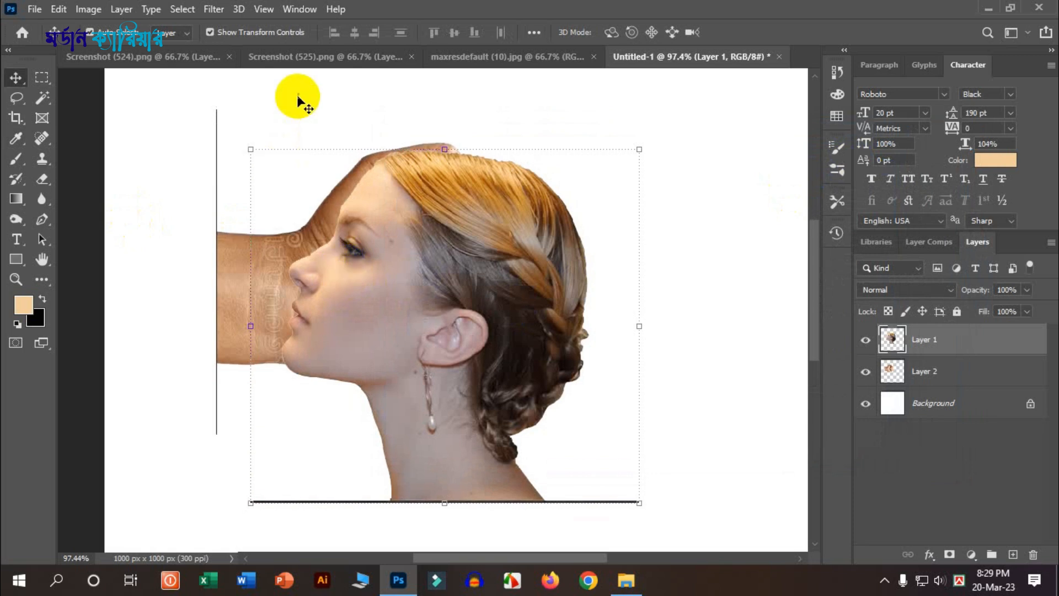
Warm the woman's head layer with the Camera Raw Filter, setting Temperature to +20 and Tint to +19.
left_click(213, 8)
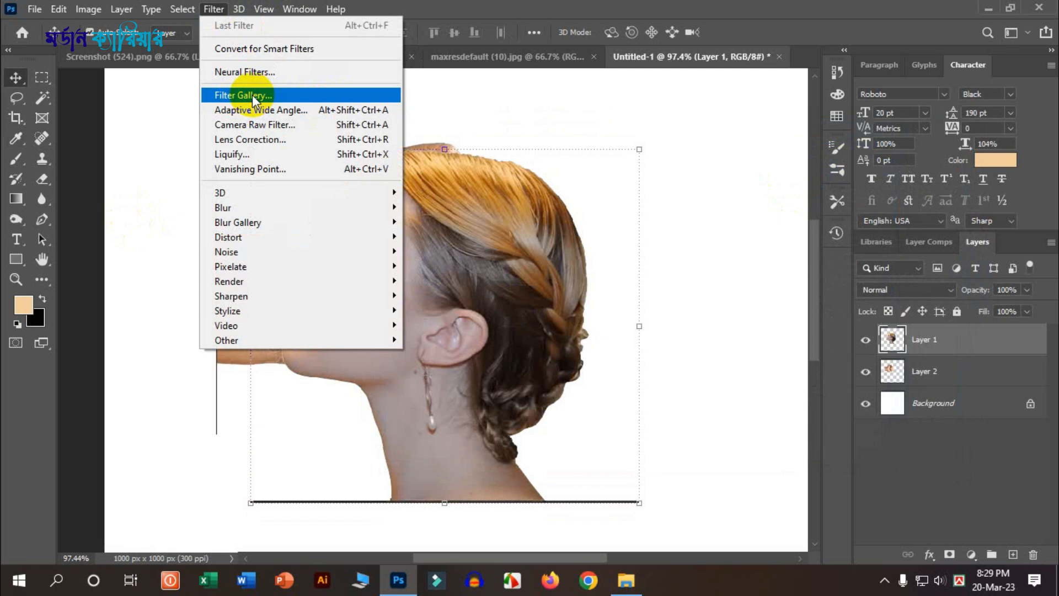
left_click(281, 123)
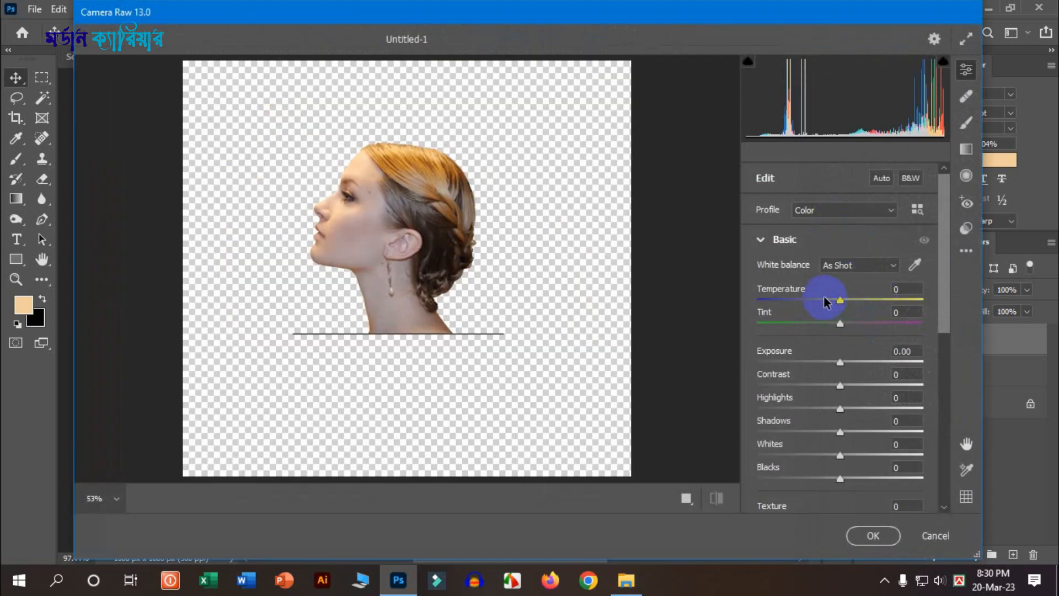
left_click_drag(839, 300, 850, 302)
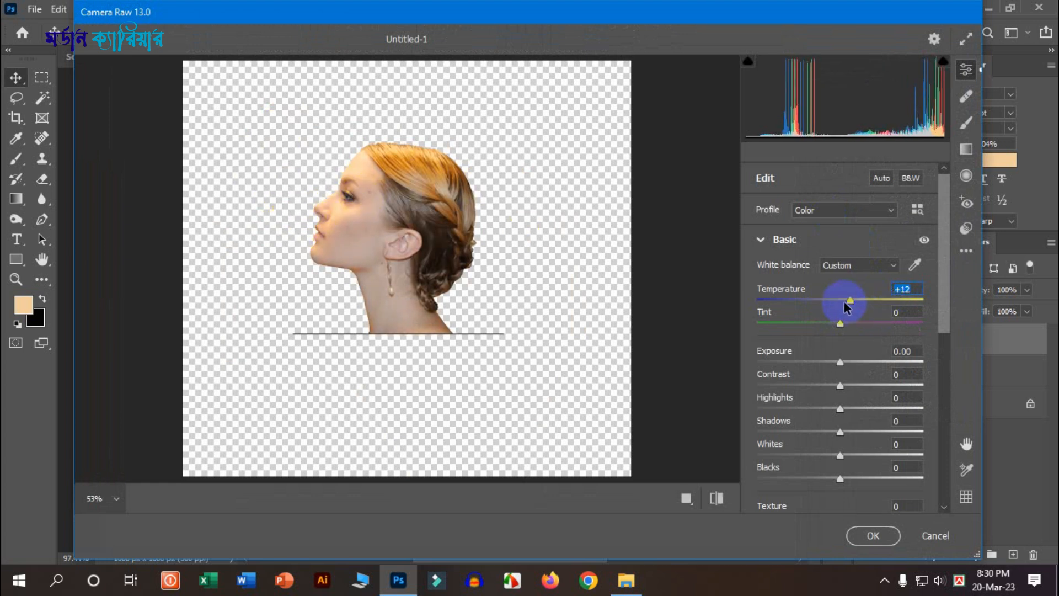
left_click_drag(848, 302, 858, 324)
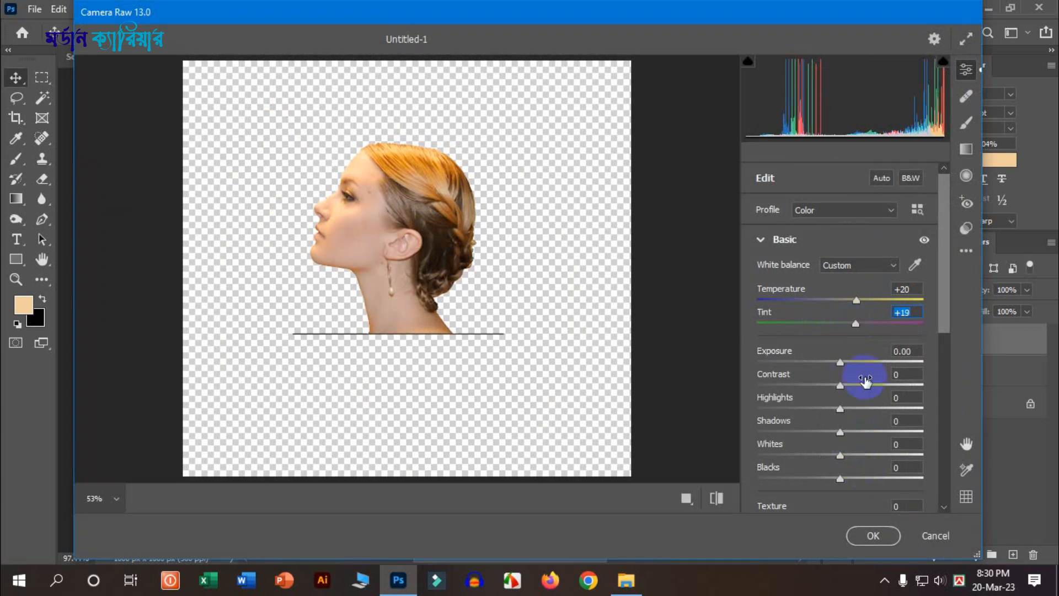
left_click(874, 534)
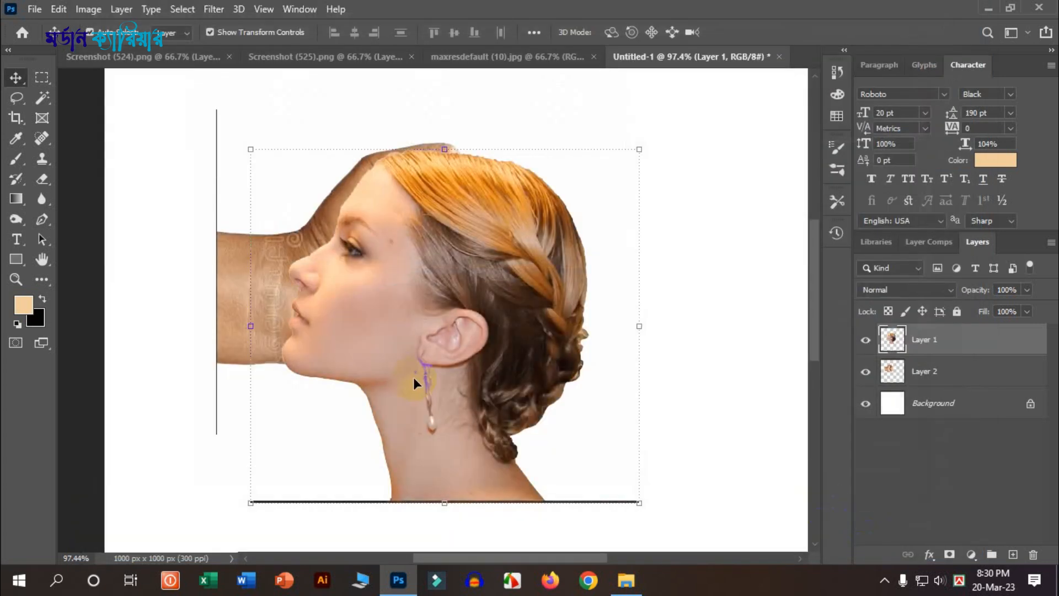
Hide the woman's head layer and brighten the fist layer with Curves, moving the midtones to input 118 and output 147.
left_click(875, 343)
left_click(866, 340)
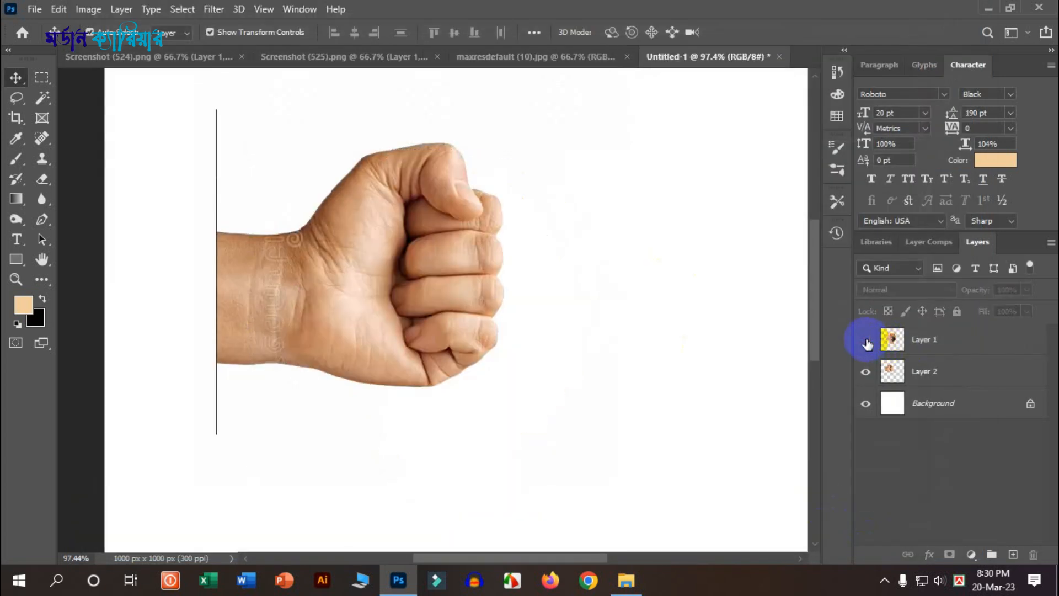
left_click(460, 265)
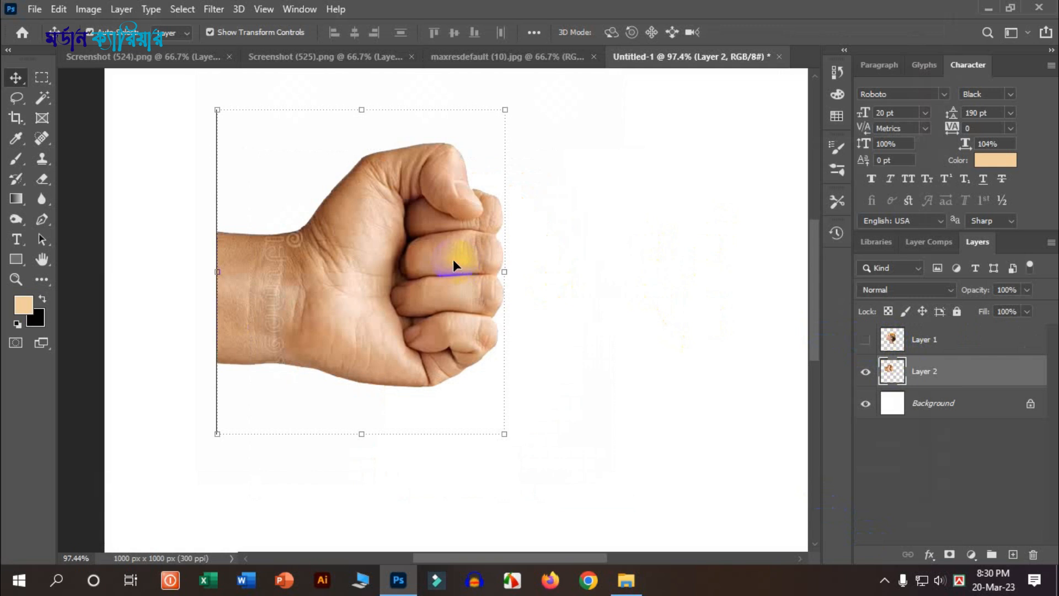
key("ctrl+m")
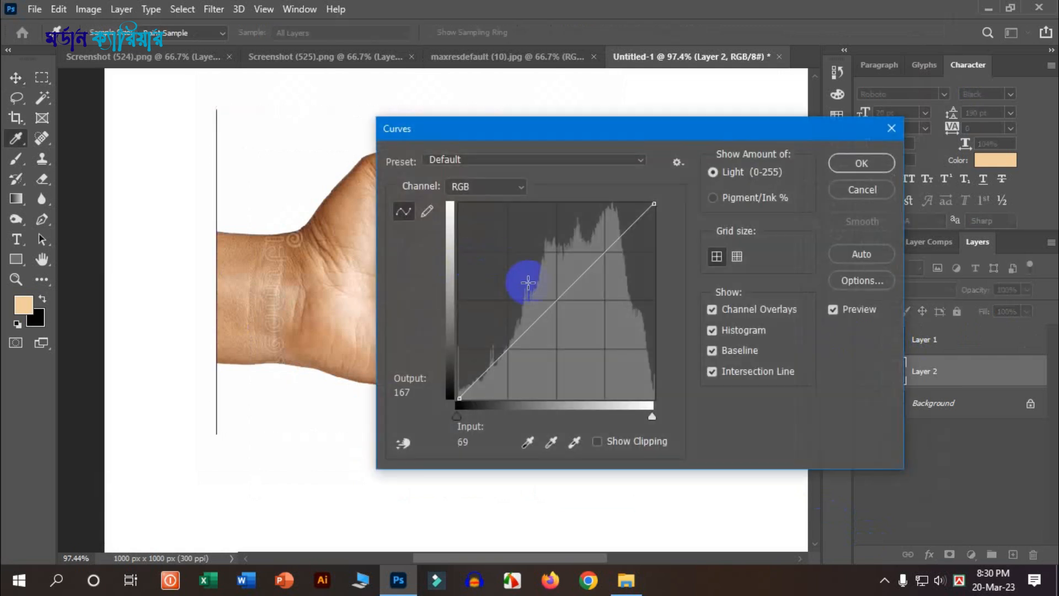
mouse_move(550, 288)
left_mouse_down()
mouse_move(555, 279)
mouse_move(548, 285)
left_mouse_up()
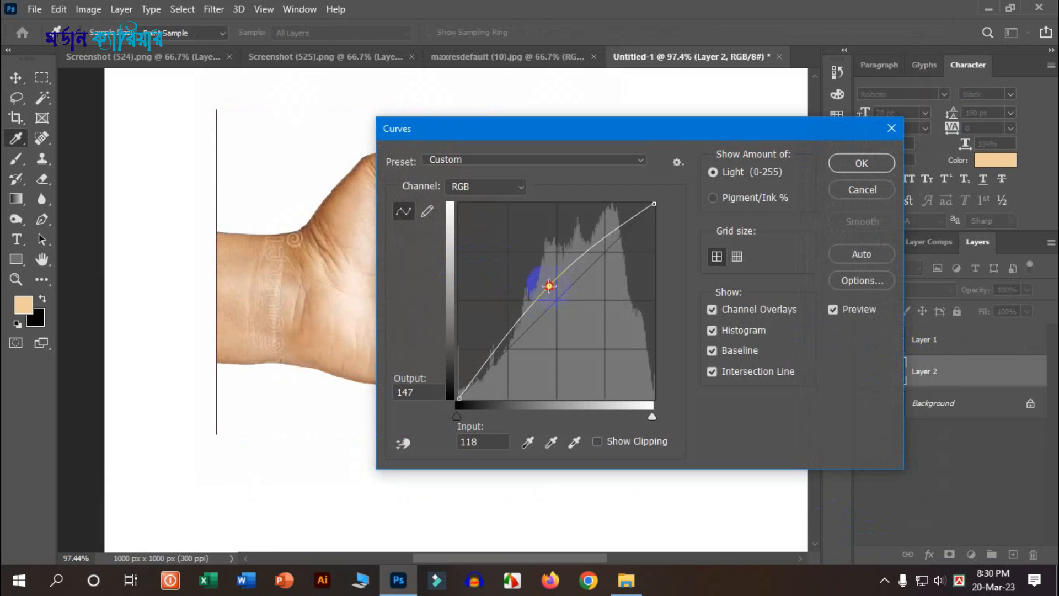
left_click(857, 165)
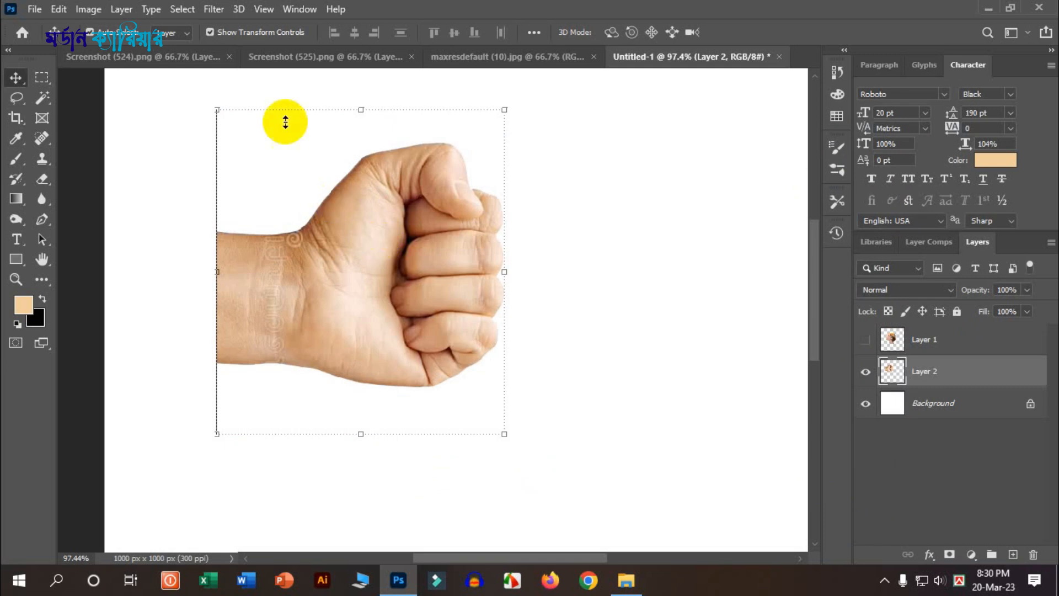
Warm the fist layer with the Camera Raw Filter, setting Temperature to +11 and Tint to about +15.
left_click(214, 9)
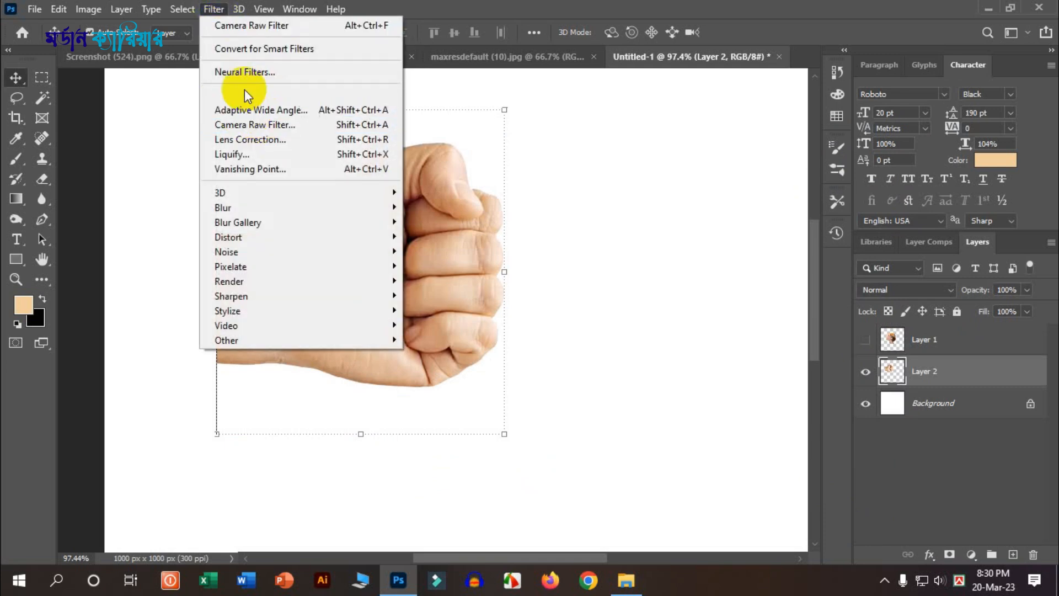
left_click(262, 126)
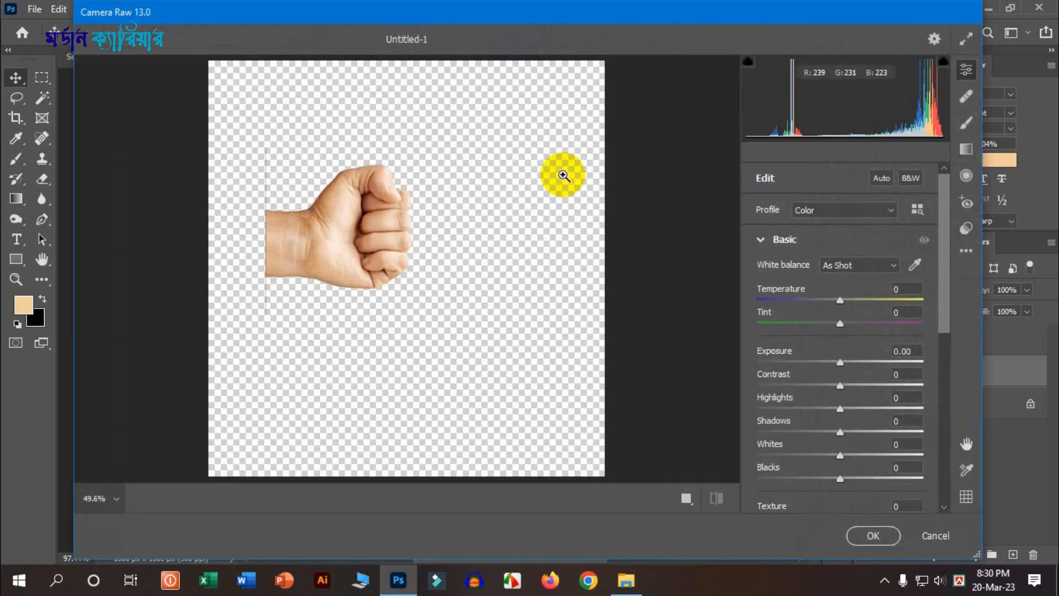
left_click_drag(841, 303, 850, 304)
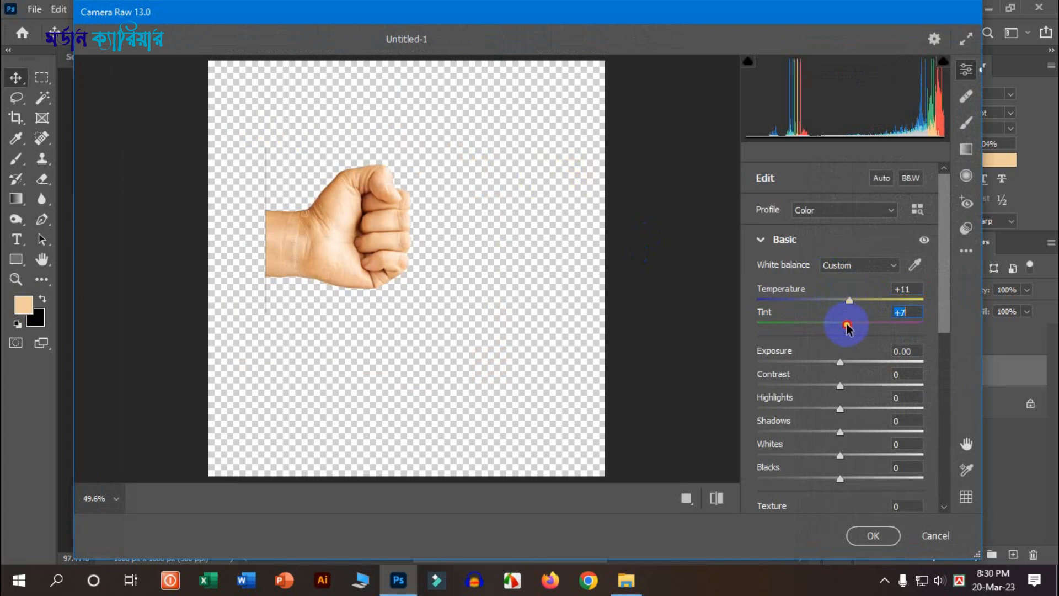
left_click(869, 535)
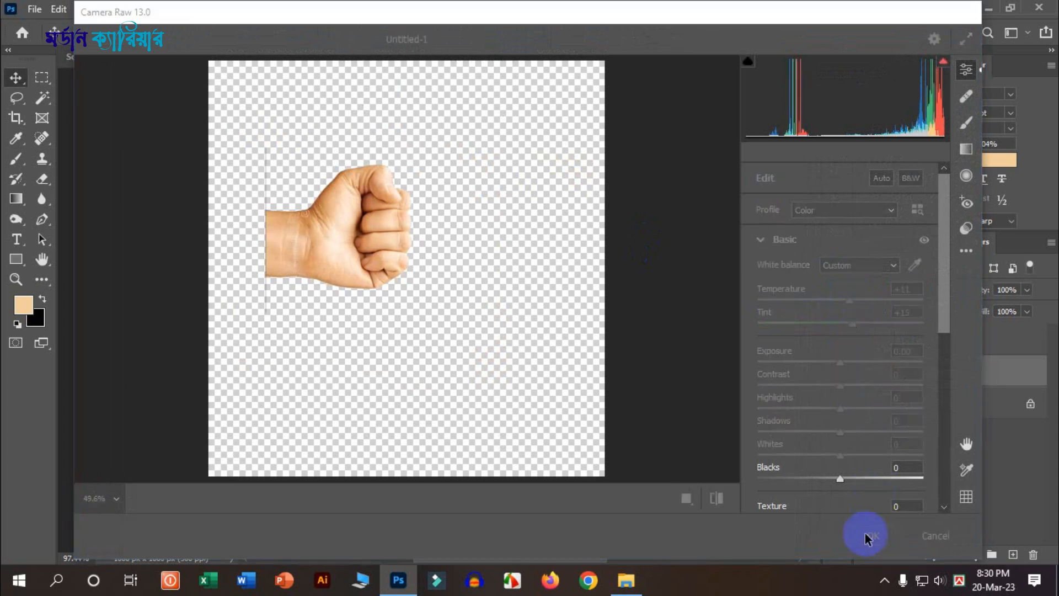
left_click(667, 309)
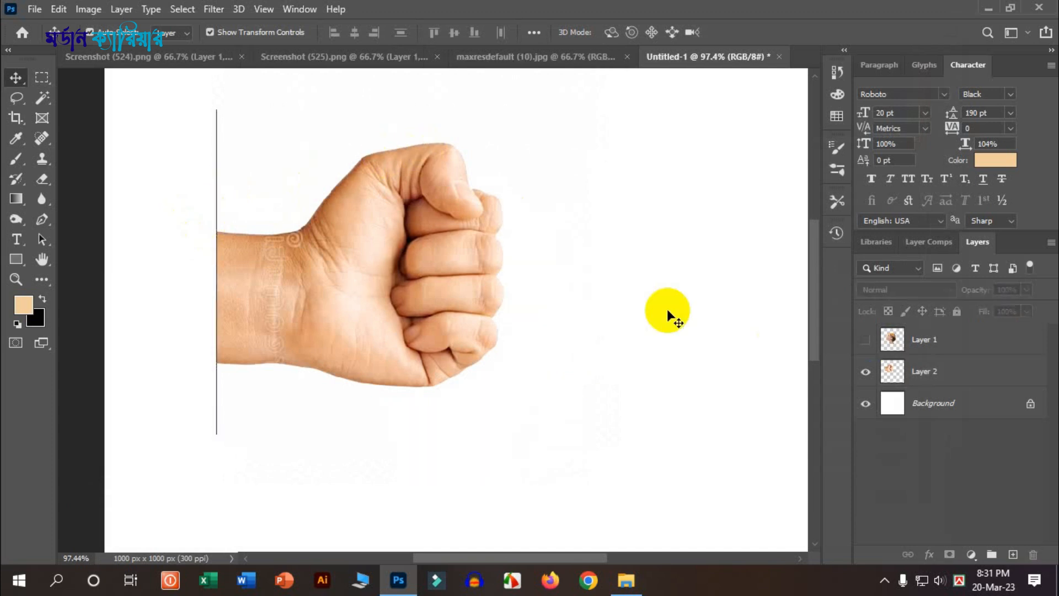
Show the woman's head layer again and add a layer mask to the fist layer.
left_click(865, 340)
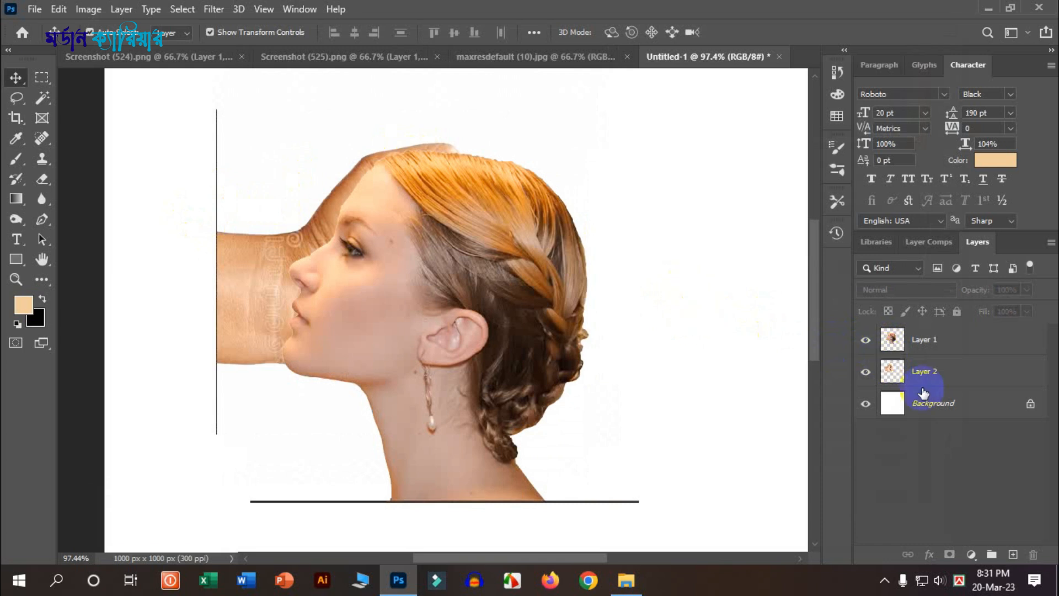
left_click(932, 374)
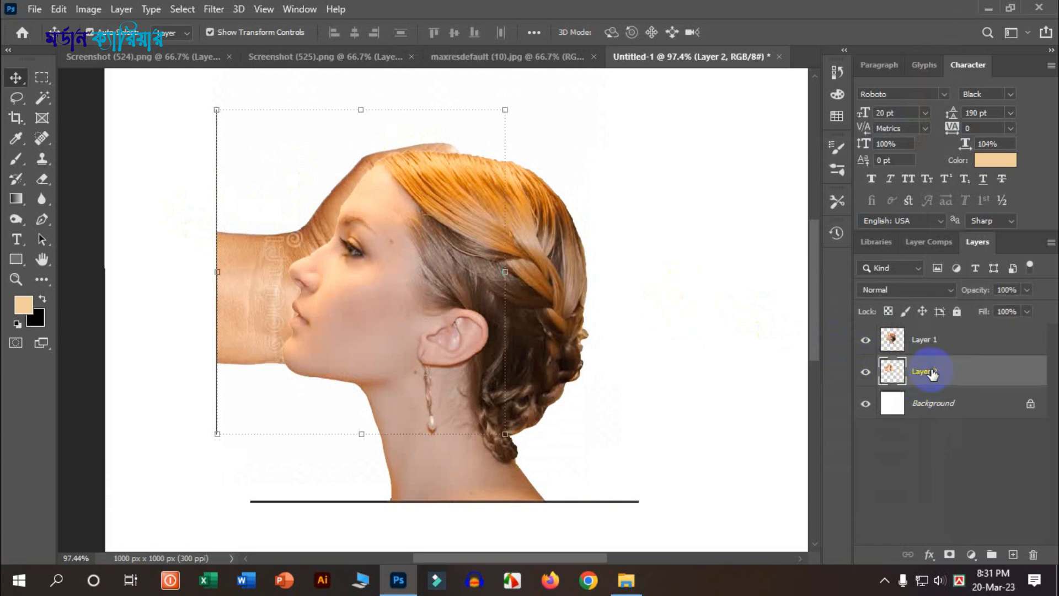
left_click(947, 554)
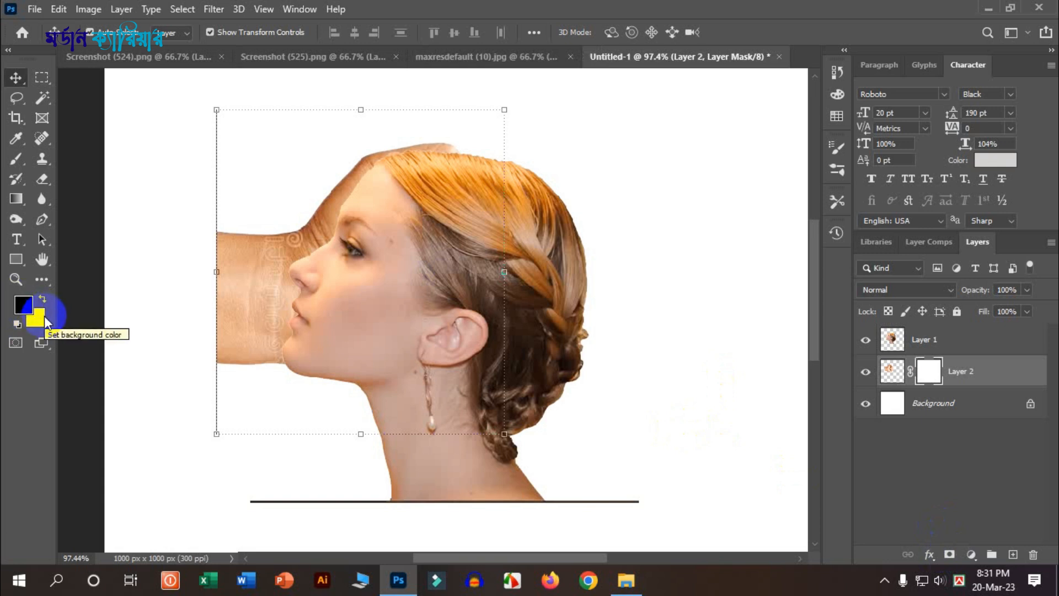
Choose the Brush tool with black paint and shrink its soft tip, keeping 0% hardness, for painting on the fist's mask.
right_click(15, 159)
left_click(94, 159)
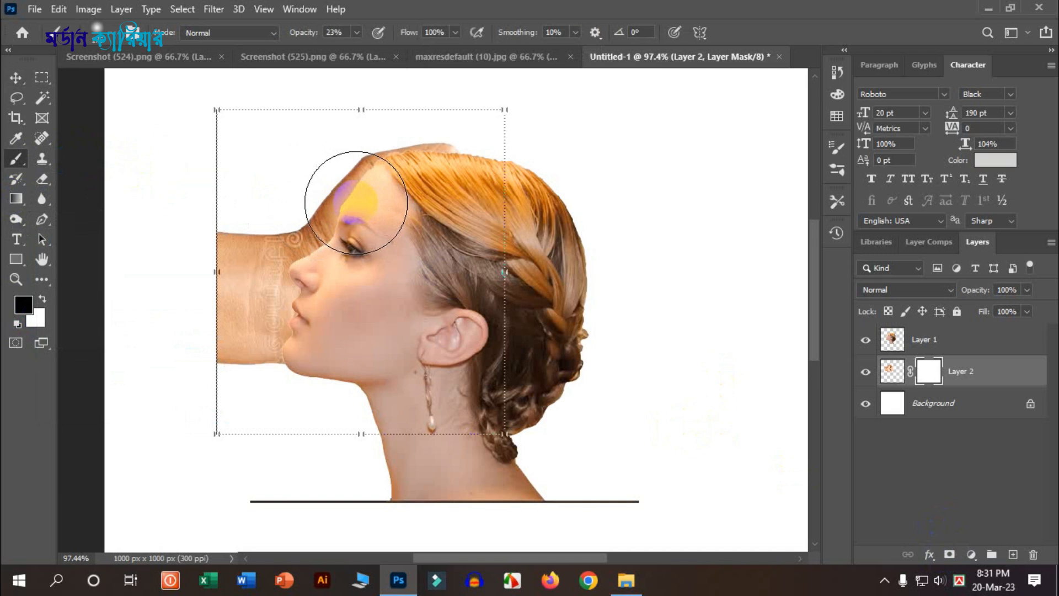
key("bracketleft")
key("bracketleft")
key("bracketleft")
key("bracketleft")
key("bracketleft")
key("bracketleft")
key("bracketleft")
key("bracketleft")
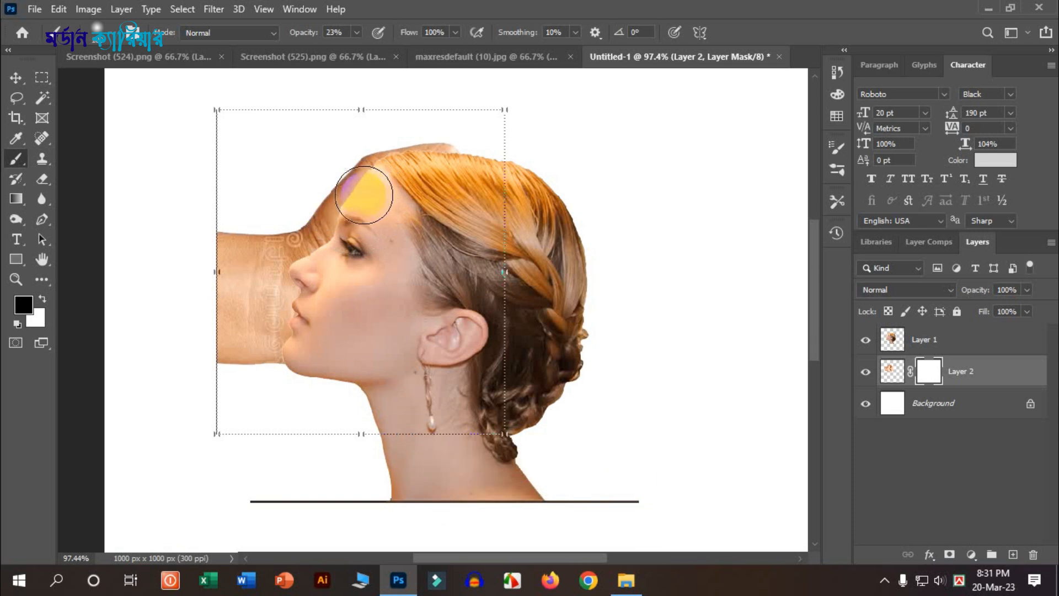
left_click(114, 40)
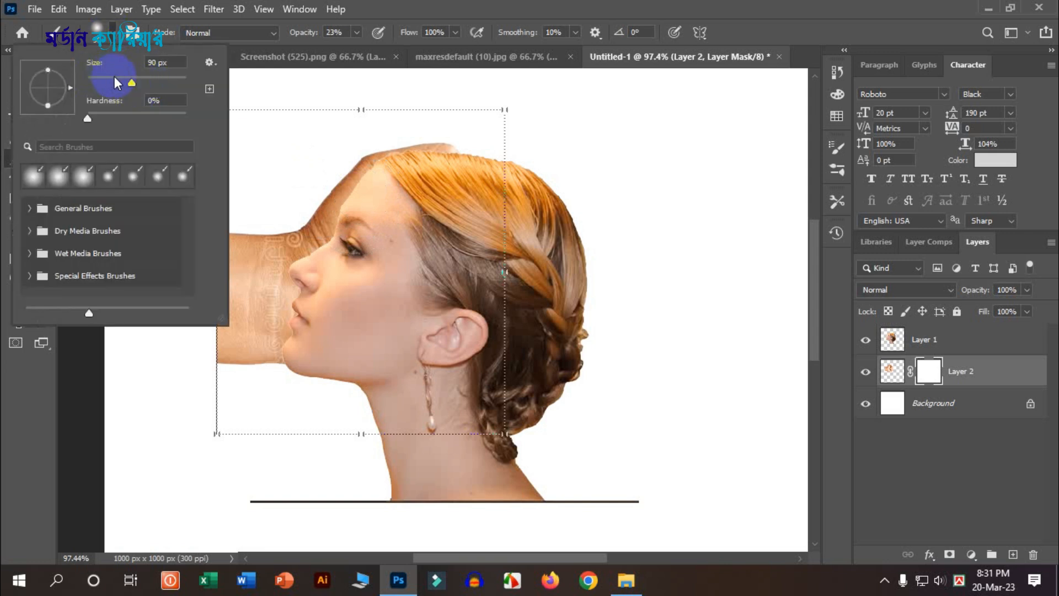
left_click(215, 111)
Set the brush opacity to 95% for hiding parts of the fist on its mask.
mouse_move(347, 196)
left_mouse_down()
mouse_move(355, 206)
mouse_move(413, 185)
mouse_move(436, 212)
left_mouse_up()
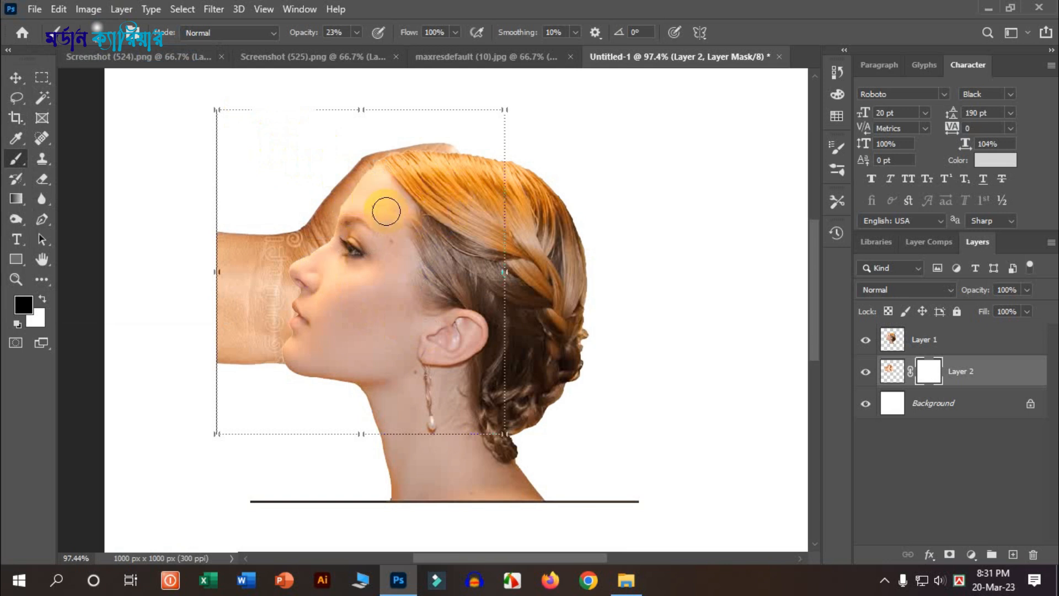
left_click_drag(361, 196, 320, 170)
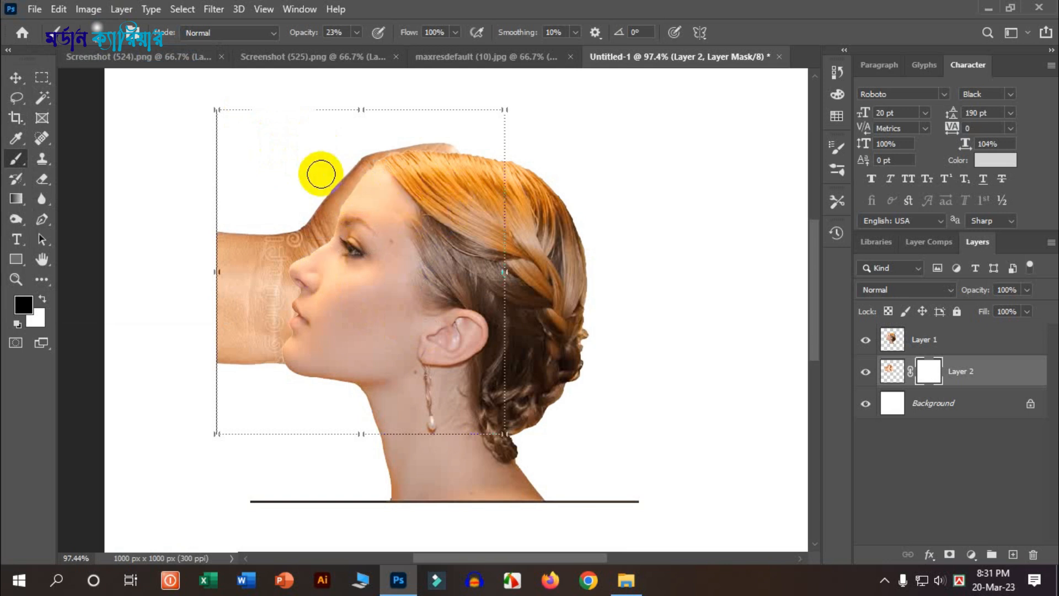
left_click(357, 33)
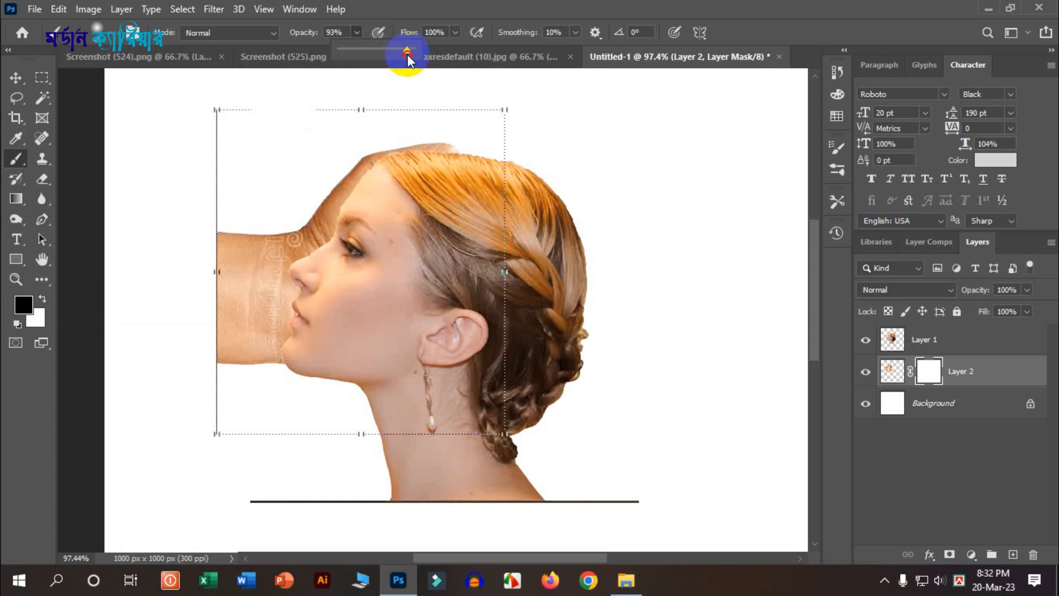
left_click(462, 31)
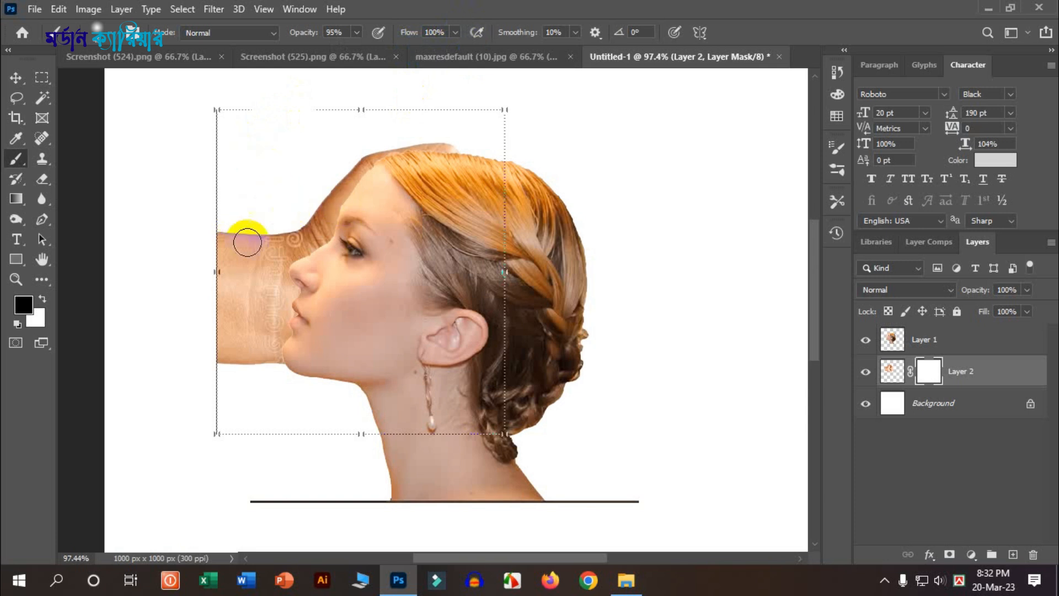
Paint black on the fist's mask to hide the wrist and the part of the hand above the forehead.
mouse_move(238, 244)
left_mouse_down()
mouse_move(215, 324)
mouse_move(231, 395)
mouse_move(226, 276)
mouse_move(252, 252)
mouse_move(220, 355)
mouse_move(245, 365)
mouse_move(245, 333)
mouse_move(239, 365)
mouse_move(246, 279)
left_mouse_up()
scroll(245, 279, "up", 3)
mouse_move(253, 229)
left_mouse_down()
mouse_move(335, 177)
mouse_move(258, 231)
mouse_move(360, 145)
mouse_move(401, 176)
mouse_move(380, 220)
mouse_move(442, 156)
mouse_move(524, 156)
mouse_move(424, 170)
mouse_move(381, 249)
mouse_move(426, 176)
mouse_move(406, 190)
mouse_move(510, 147)
mouse_move(409, 167)
left_mouse_up()
scroll(400, 175, "up", 3)
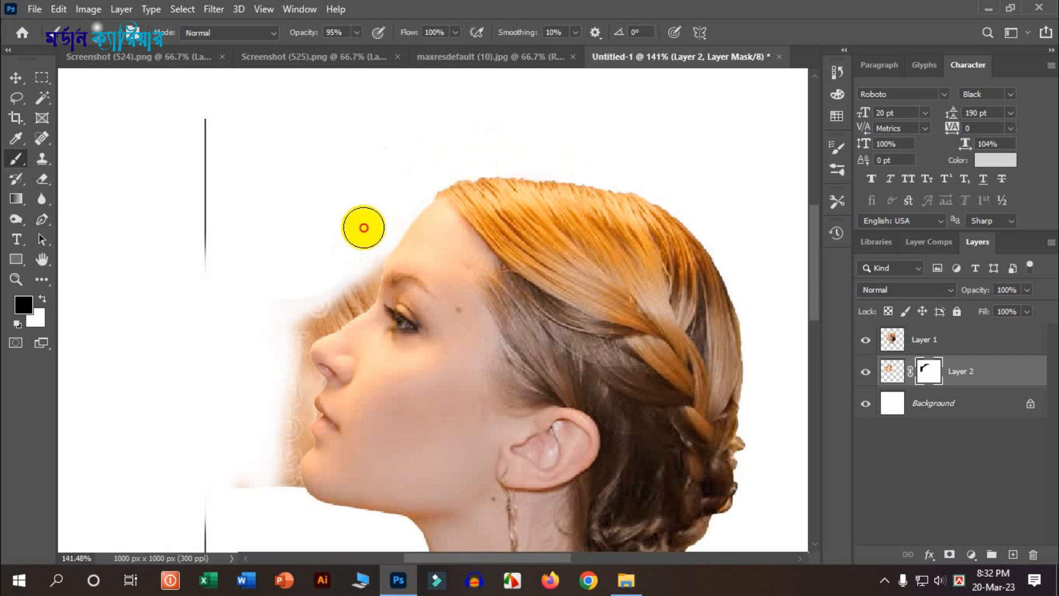
scroll(289, 305, "up", 1)
scroll(289, 305, "up", 3)
Mask out the remaining fist areas along the forehead, nose and lips to leave a clean face profile.
mouse_move(386, 267)
left_mouse_down()
mouse_move(404, 217)
mouse_move(371, 267)
mouse_move(401, 214)
mouse_move(379, 272)
mouse_move(390, 243)
mouse_move(286, 372)
mouse_move(319, 298)
mouse_move(390, 268)
mouse_move(378, 293)
mouse_move(318, 321)
left_mouse_up()
scroll(366, 243, "down", 1)
mouse_move(366, 244)
left_mouse_down()
mouse_move(386, 234)
mouse_move(383, 260)
mouse_move(367, 267)
mouse_move(374, 237)
mouse_move(390, 229)
mouse_move(386, 260)
mouse_move(314, 301)
left_mouse_up()
scroll(335, 234, "down", 2)
mouse_move(289, 246)
left_mouse_down()
mouse_move(281, 328)
mouse_move(352, 233)
mouse_move(307, 276)
mouse_move(316, 268)
mouse_move(277, 414)
mouse_move(237, 279)
mouse_move(253, 454)
mouse_move(274, 433)
mouse_move(283, 442)
mouse_move(279, 392)
mouse_move(296, 357)
mouse_move(263, 329)
left_mouse_up()
scroll(320, 238, "down", 2)
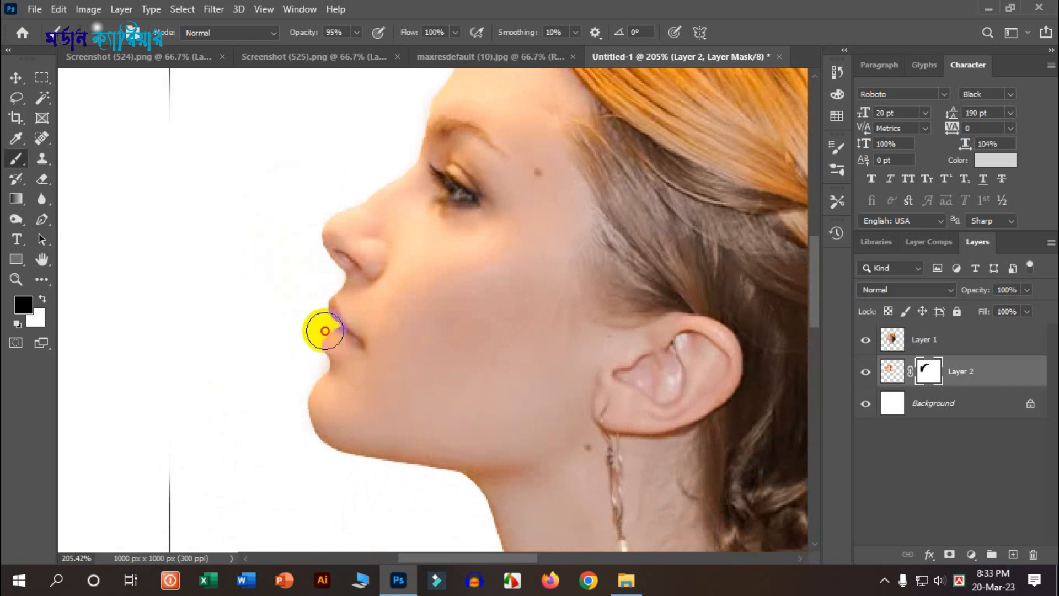
Mask out the fist remnants under the chin and the leftover vertical line in front of the face.
mouse_move(297, 437)
left_mouse_down()
mouse_move(339, 466)
mouse_move(458, 495)
left_mouse_up()
scroll(248, 319, "down", 5)
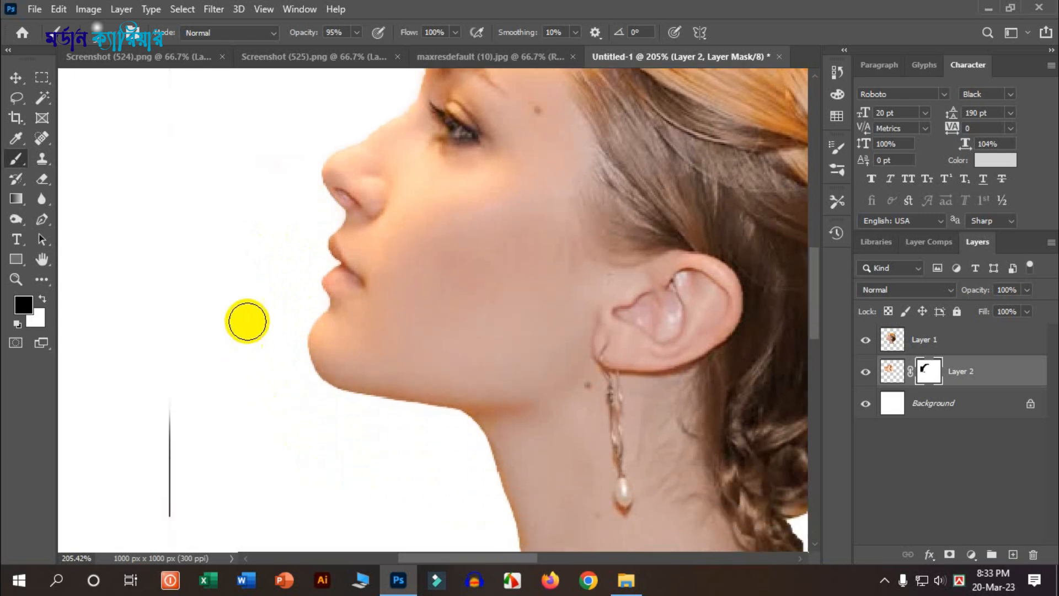
scroll(675, 253, "down", 1)
scroll(359, 321, "up", 2)
mouse_move(193, 283)
left_mouse_down()
mouse_move(222, 152)
mouse_move(243, 160)
mouse_move(215, 170)
left_mouse_up()
left_click_drag(250, 134, 229, 502)
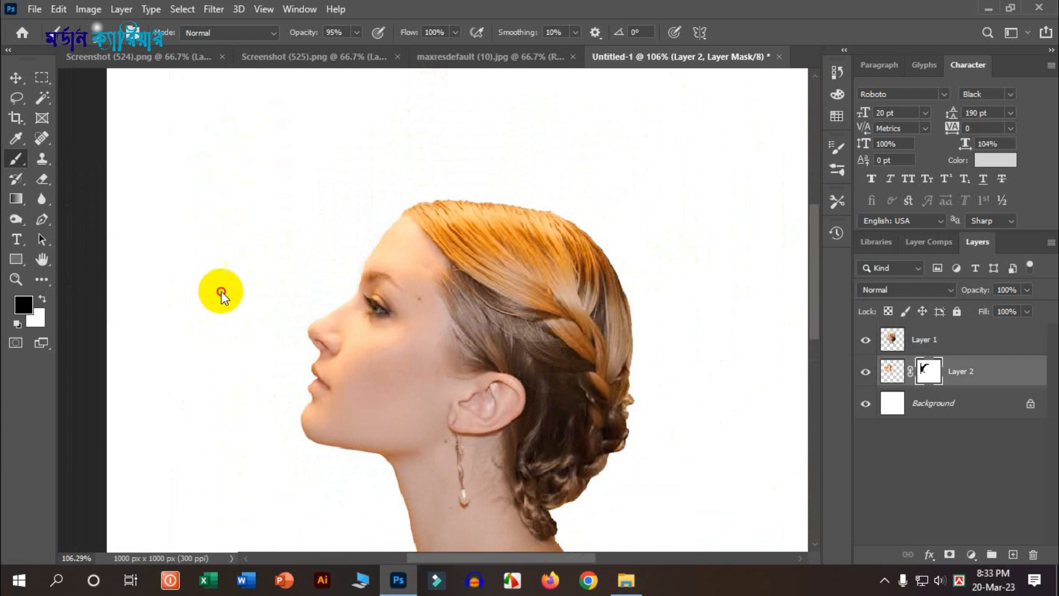
Lower the opacity of the woman's layer, Layer 1, to 47% and add a layer mask to it.
left_click(922, 340)
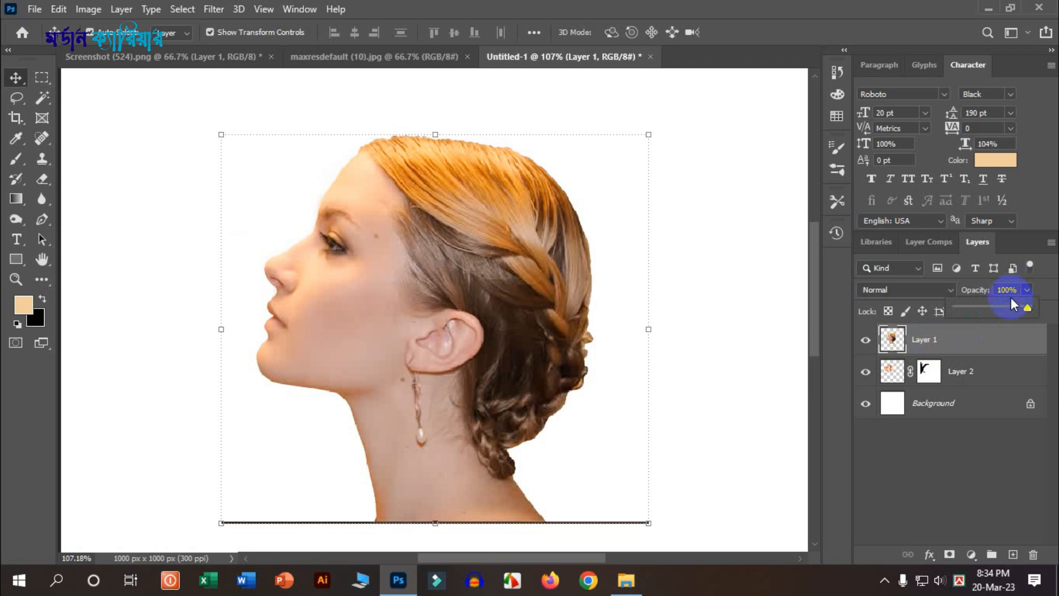
left_click_drag(1005, 302, 988, 307)
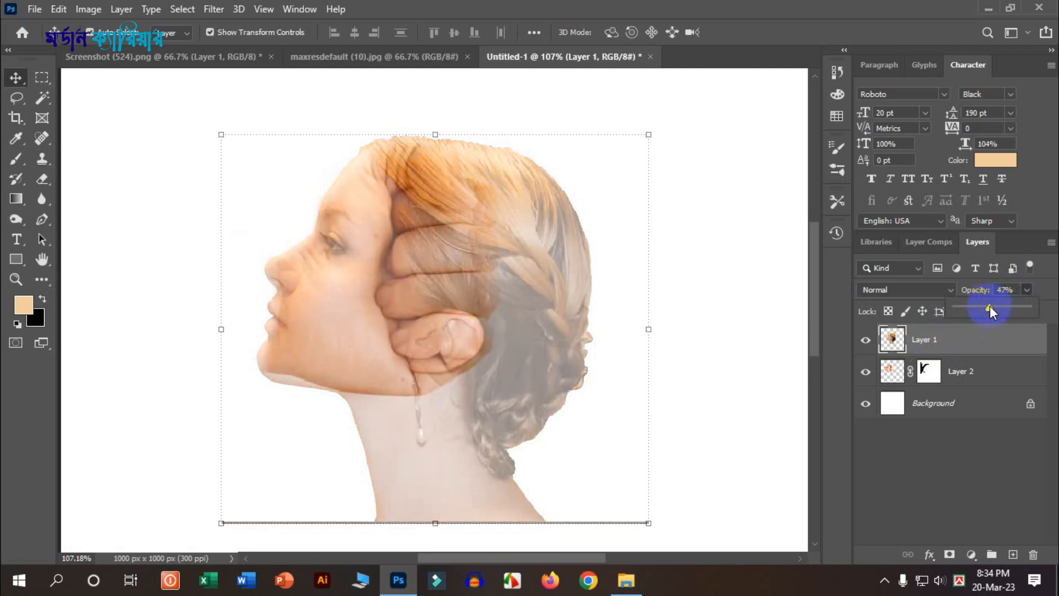
left_click(893, 345)
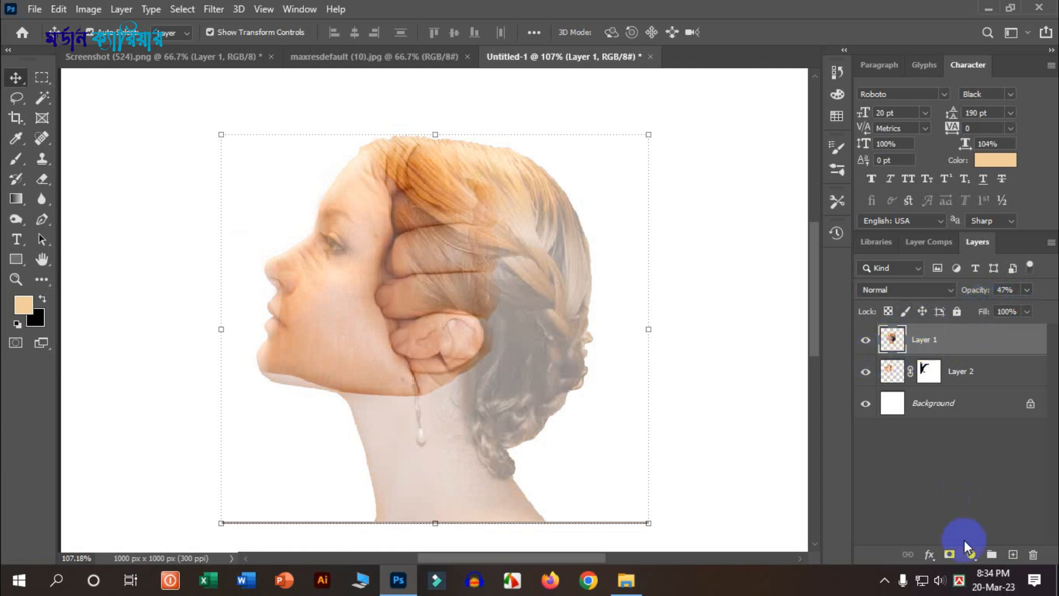
left_click(947, 555)
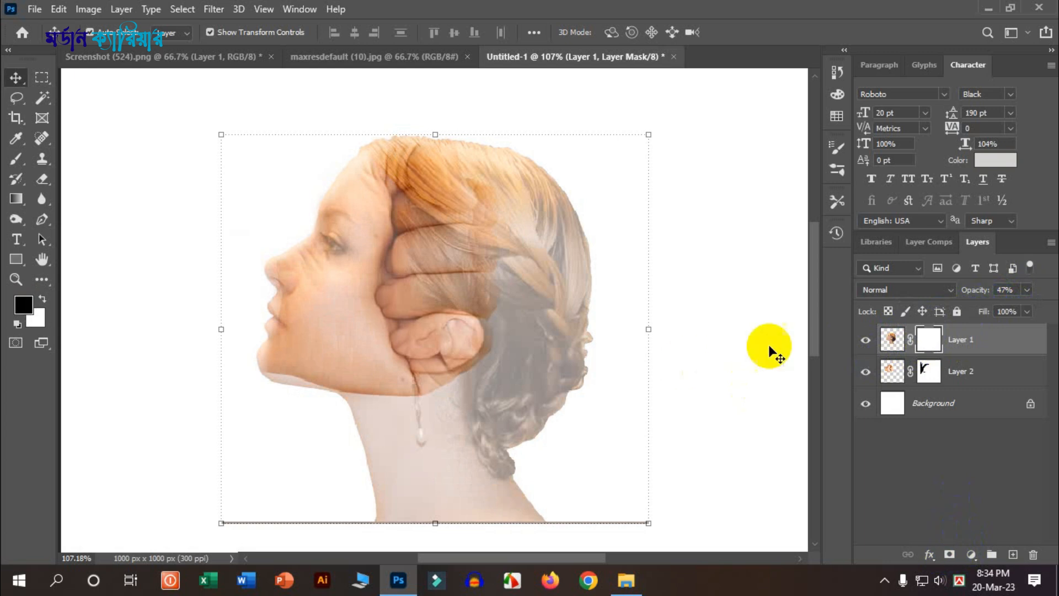
Paint black with the Brush tool on Layer 1's mask to hide the neck, the hair bun and the back of the head.
left_click(28, 315)
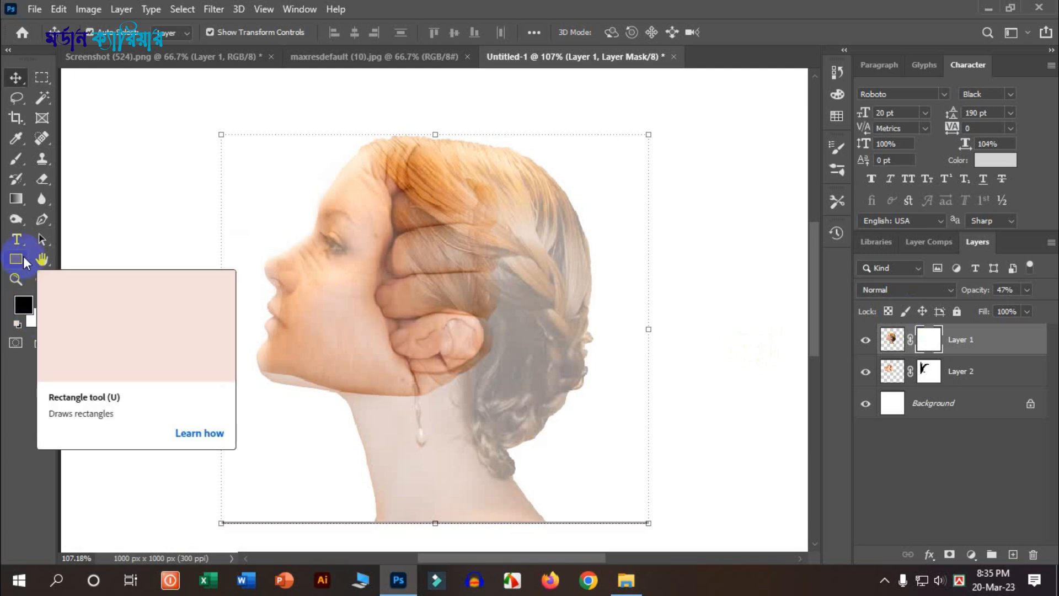
left_click(16, 160)
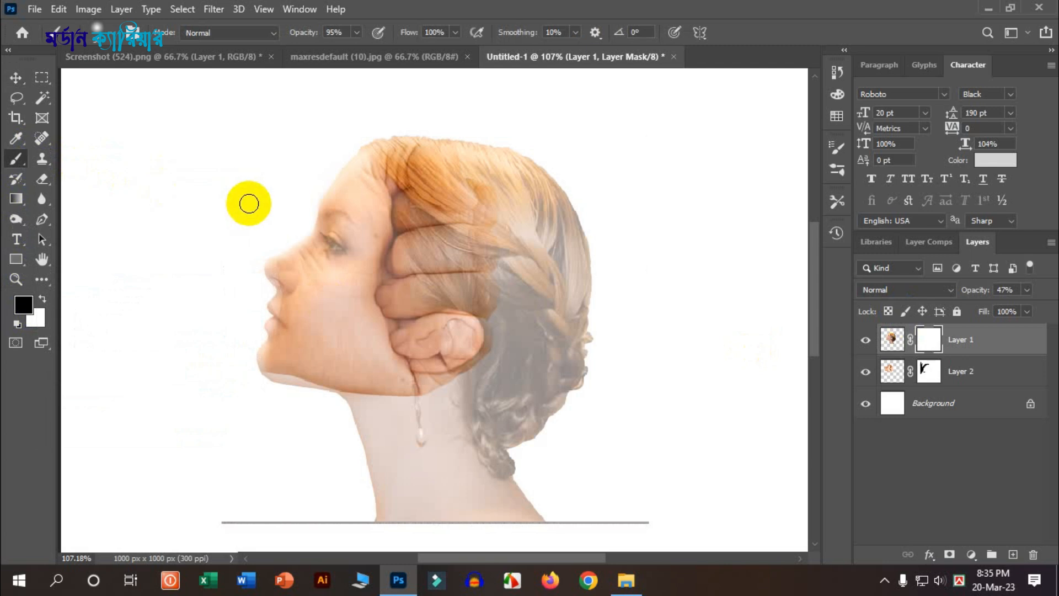
scroll(529, 278, "down", 1)
mouse_move(216, 479)
left_mouse_down()
mouse_move(464, 486)
mouse_move(348, 497)
mouse_move(456, 503)
mouse_move(649, 497)
left_mouse_up()
mouse_move(567, 445)
left_mouse_down()
mouse_move(453, 457)
mouse_move(431, 435)
mouse_move(373, 438)
mouse_move(494, 397)
mouse_move(568, 141)
mouse_move(541, 385)
mouse_move(468, 404)
mouse_move(284, 404)
left_mouse_up()
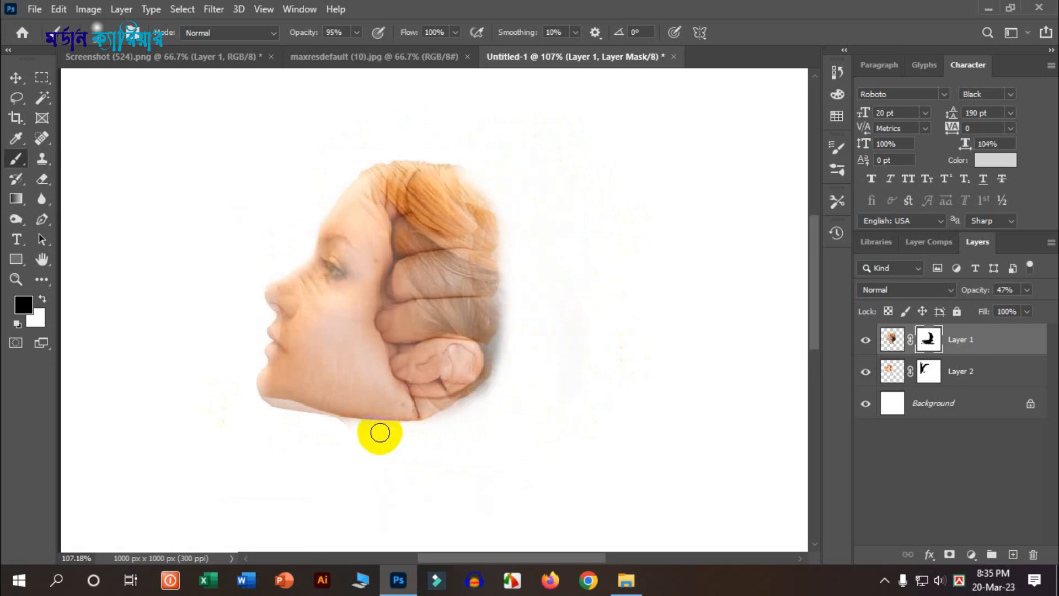
Mask out the woman's leftover skin beneath the chin and along the jawline so it follows the fist's edge.
scroll(253, 421, "up", 5)
mouse_move(246, 381)
left_mouse_down()
mouse_move(296, 402)
mouse_move(227, 369)
mouse_move(541, 456)
mouse_move(347, 390)
mouse_move(598, 472)
mouse_move(679, 516)
left_mouse_up()
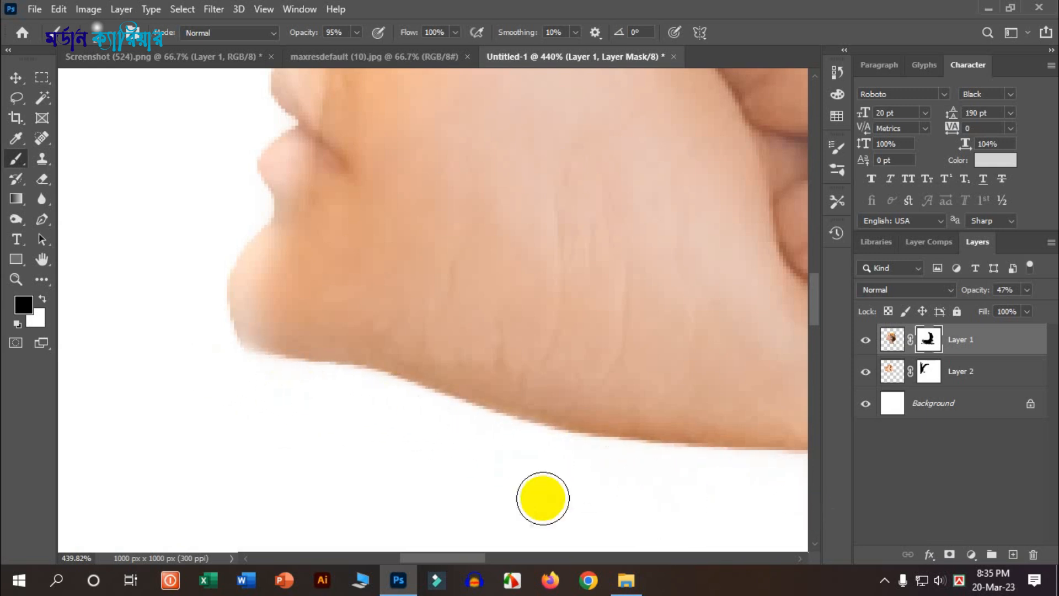
scroll(392, 433, "down", 5)
Mask out the hair remnants outside the fist along the outer edges of the curled fingers.
scroll(625, 397, "up", 2)
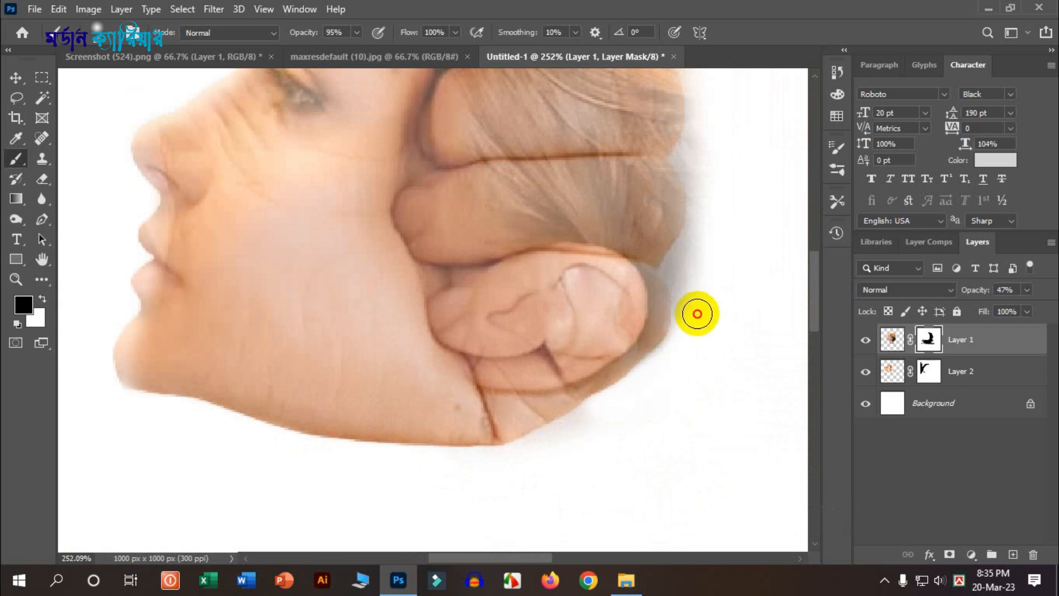
scroll(702, 386, "up", 1)
scroll(705, 357, "up", 1)
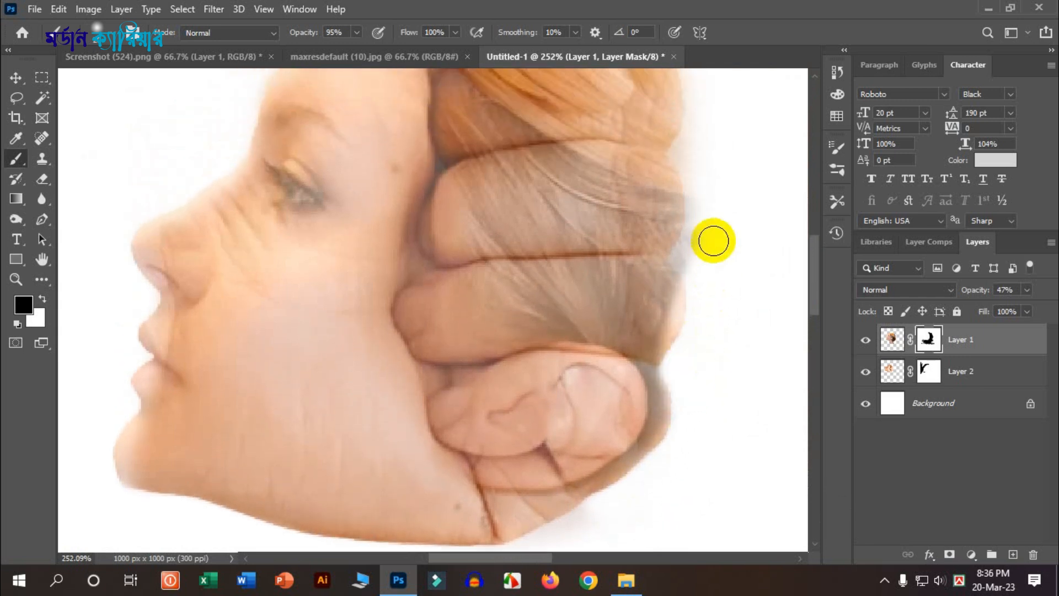
scroll(714, 259, "up", 1)
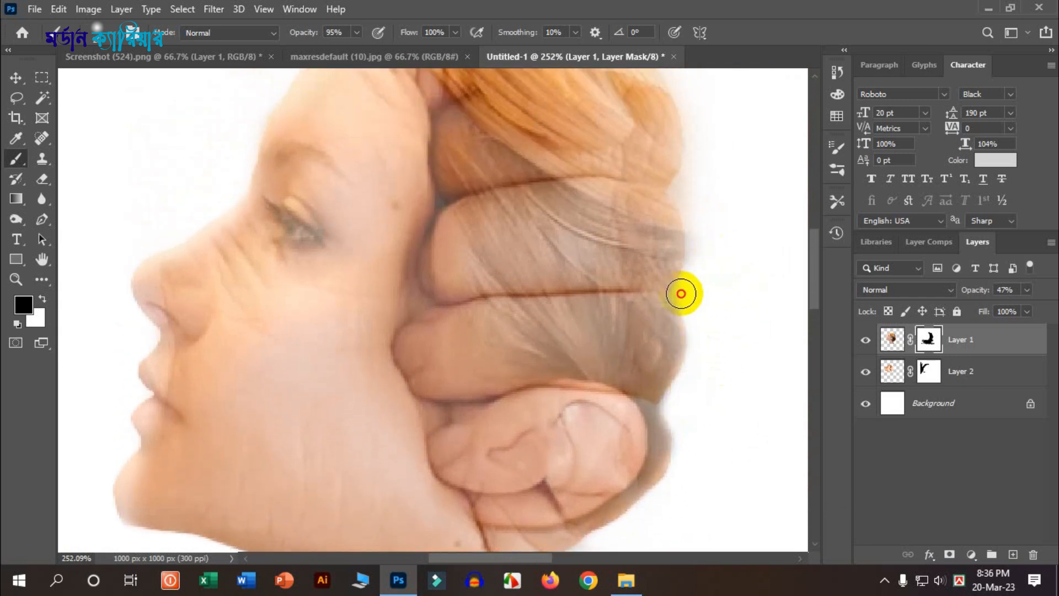
scroll(704, 267, "up", 1)
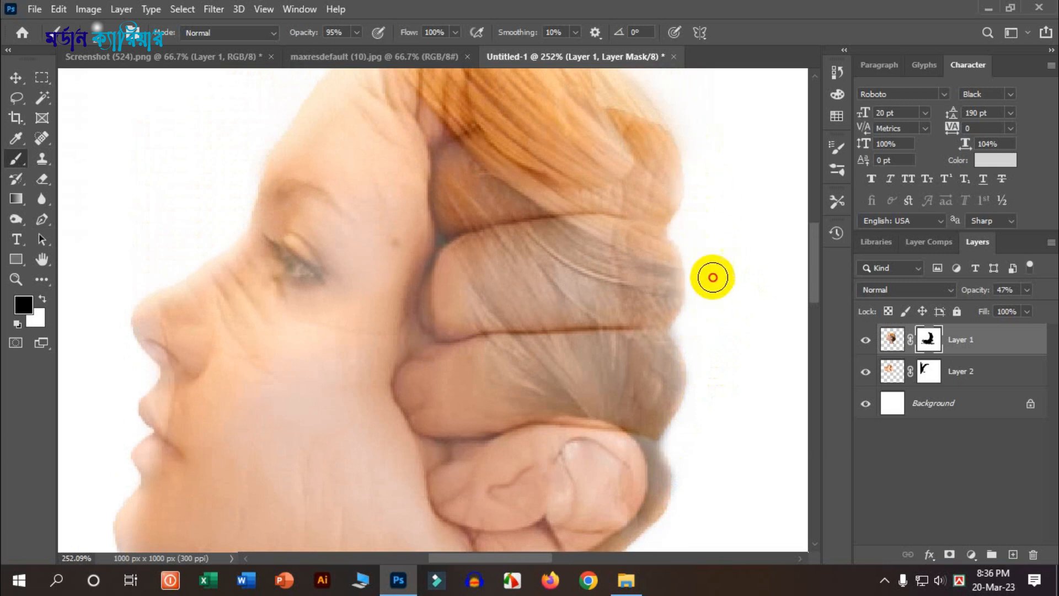
scroll(716, 303, "up", 3)
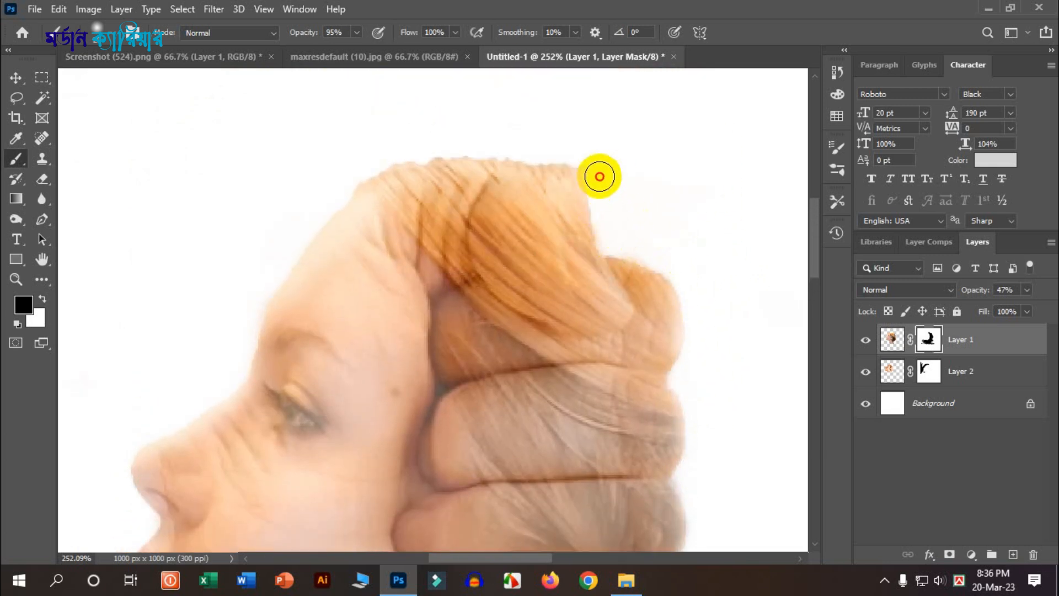
Mask out the hair above the forehead and around the gap between the thumb and the index finger.
scroll(635, 241, "up", 2)
mouse_move(595, 202)
left_mouse_down()
mouse_move(397, 185)
mouse_move(349, 215)
mouse_move(377, 196)
mouse_move(468, 185)
mouse_move(611, 202)
mouse_move(597, 219)
mouse_move(581, 190)
mouse_move(596, 250)
mouse_move(560, 180)
mouse_move(615, 246)
left_mouse_up()
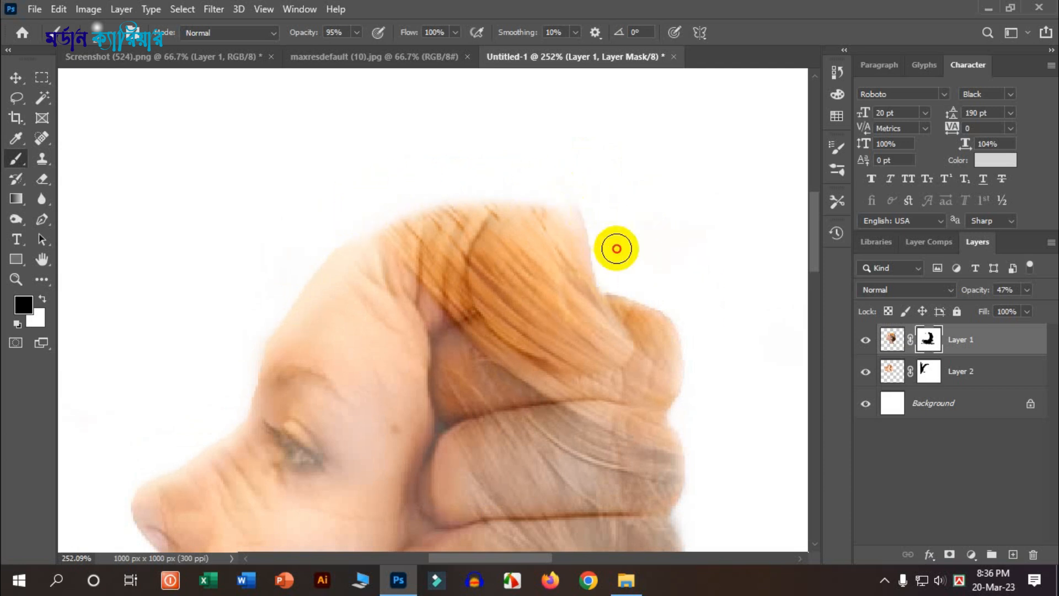
scroll(425, 300, "down", 4)
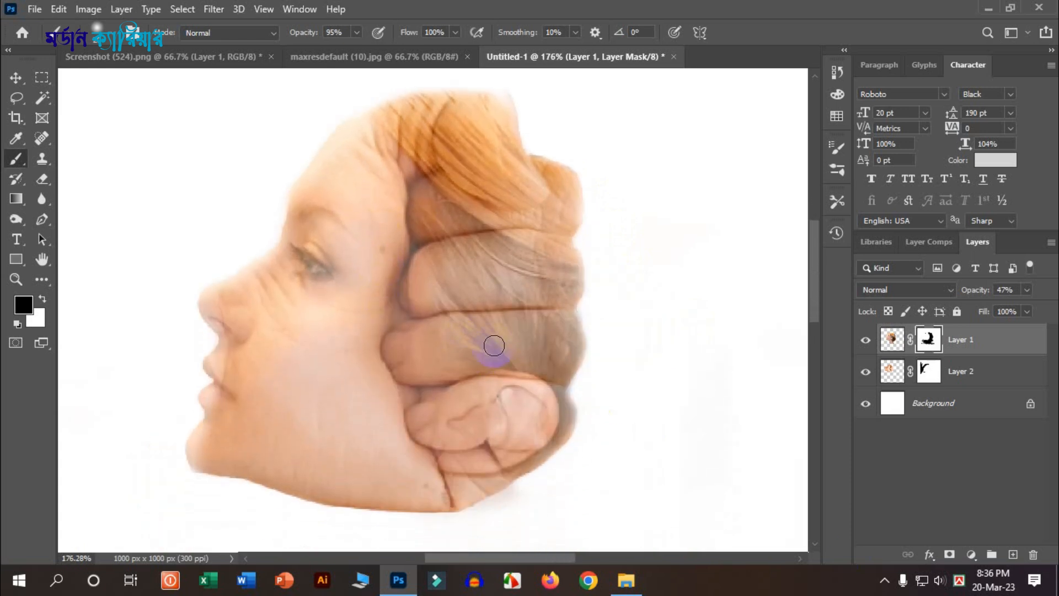
Set the brush opacity to 42% and paint out the hair and ear covering the thumb and fingers.
scroll(491, 348, "up", 3)
left_click(332, 34)
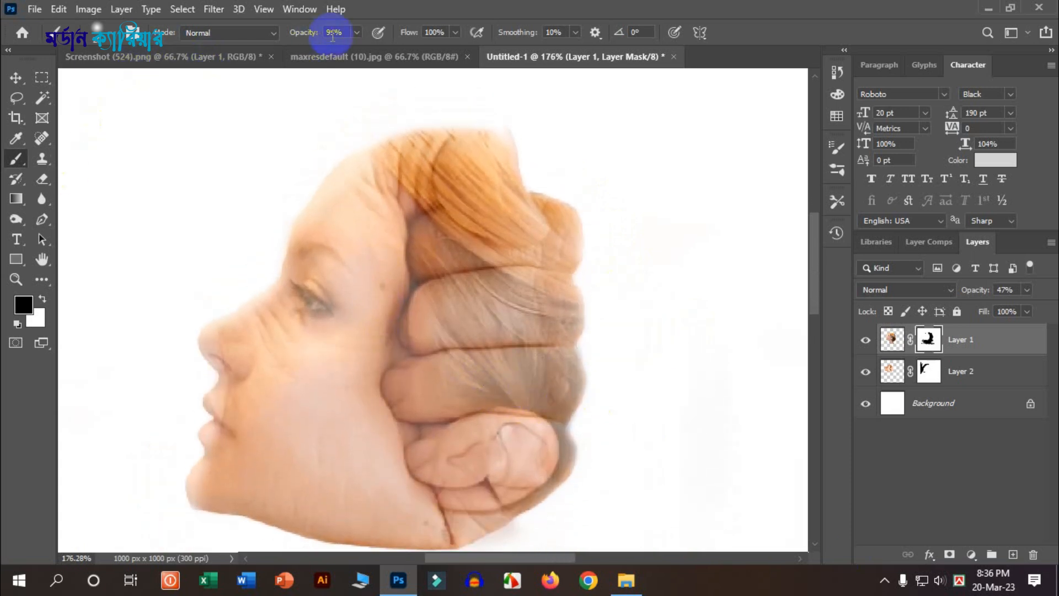
left_click(505, 210)
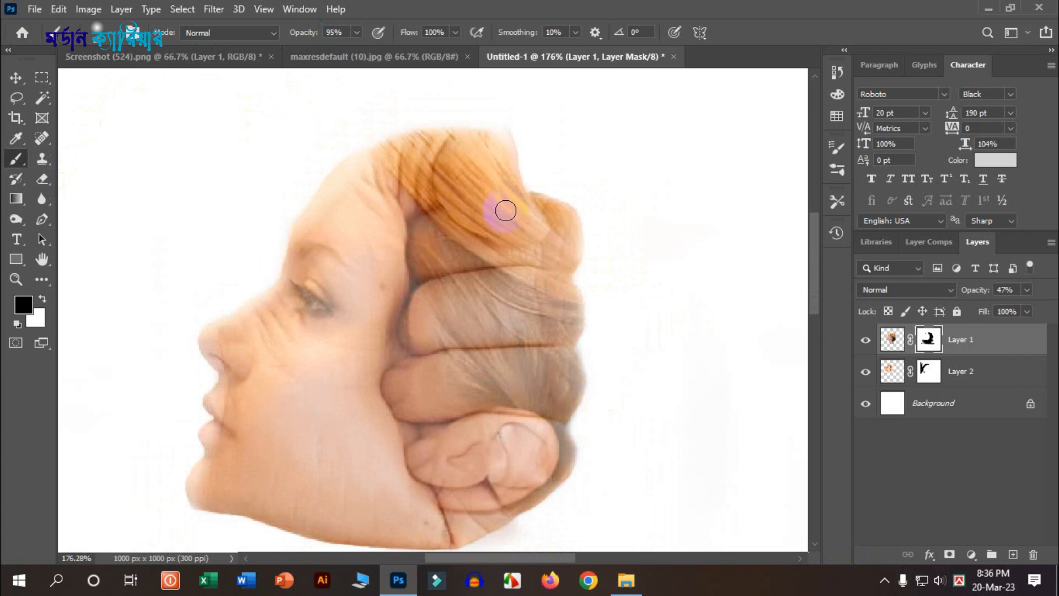
left_click(357, 34)
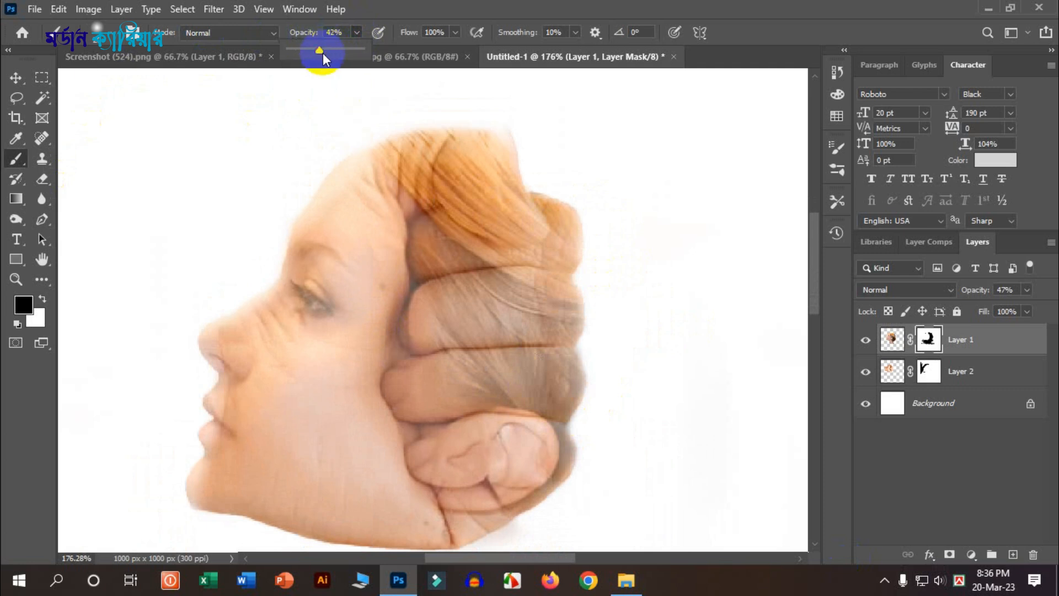
left_click(445, 285)
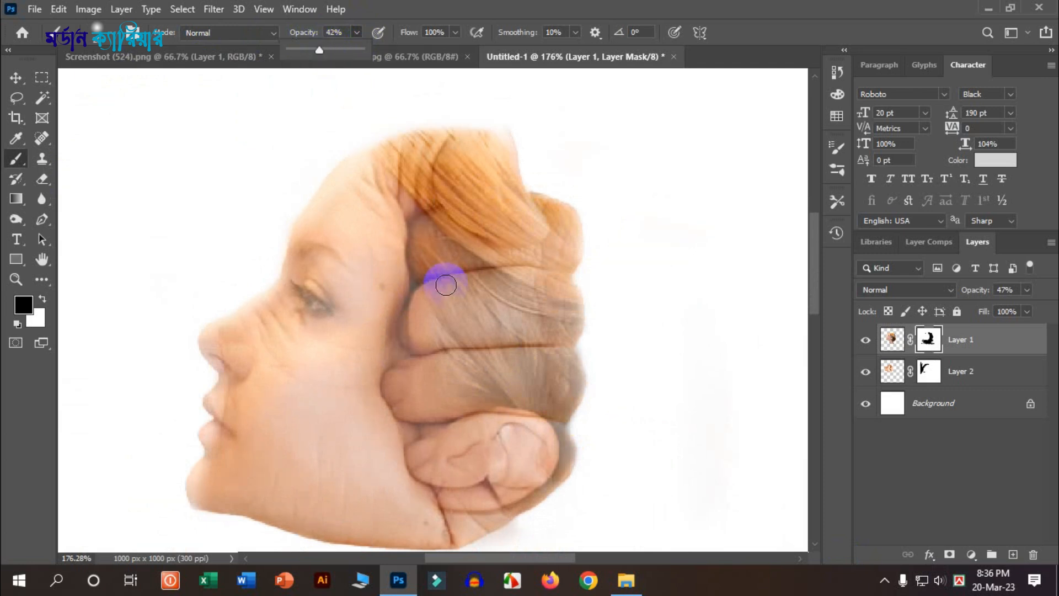
mouse_move(566, 246)
left_mouse_down()
mouse_move(521, 196)
mouse_move(582, 294)
mouse_move(579, 237)
mouse_move(562, 211)
mouse_move(529, 197)
mouse_move(541, 337)
mouse_move(460, 169)
mouse_move(516, 280)
mouse_move(499, 245)
mouse_move(534, 403)
mouse_move(423, 187)
mouse_move(478, 227)
mouse_move(524, 440)
mouse_move(422, 203)
mouse_move(485, 408)
mouse_move(461, 276)
mouse_move(536, 397)
mouse_move(569, 413)
mouse_move(587, 452)
mouse_move(538, 274)
mouse_move(550, 221)
mouse_move(551, 377)
mouse_move(560, 199)
mouse_move(545, 363)
mouse_move(417, 219)
mouse_move(449, 481)
mouse_move(437, 224)
mouse_move(509, 287)
mouse_move(558, 230)
mouse_move(584, 339)
mouse_move(514, 378)
mouse_move(481, 252)
mouse_move(443, 229)
mouse_move(418, 181)
mouse_move(452, 288)
mouse_move(448, 166)
mouse_move(428, 206)
left_mouse_up()
scroll(508, 287, "down", 1)
scroll(428, 206, "up", 2)
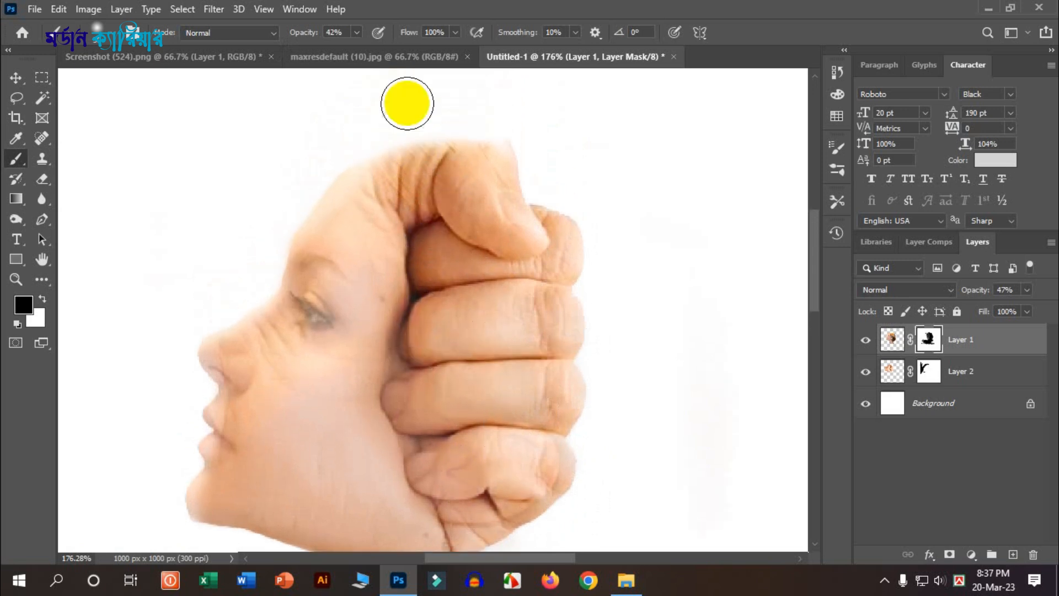
Paint over the thumb and curled fingers again on Layer 1's mask to clear the last hair and ear traces.
mouse_move(528, 114)
left_mouse_down()
mouse_move(529, 438)
mouse_move(419, 375)
mouse_move(427, 438)
mouse_move(410, 447)
mouse_move(454, 470)
mouse_move(452, 501)
mouse_move(462, 419)
mouse_move(432, 242)
mouse_move(415, 324)
mouse_move(457, 192)
mouse_move(430, 383)
left_mouse_up()
scroll(420, 515, "down", 1)
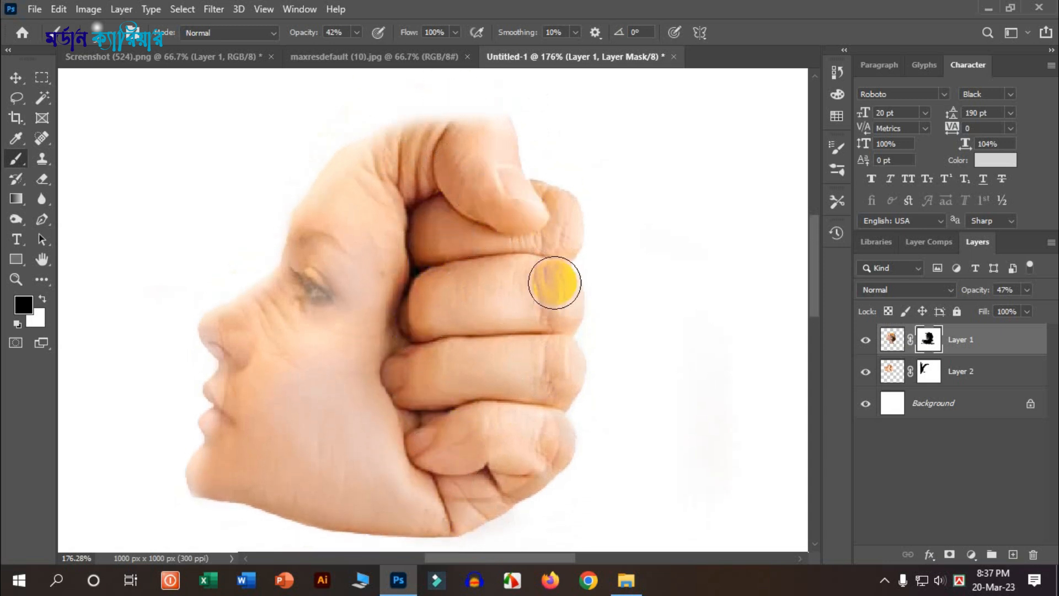
left_click(414, 442)
left_click_drag(461, 461, 491, 451)
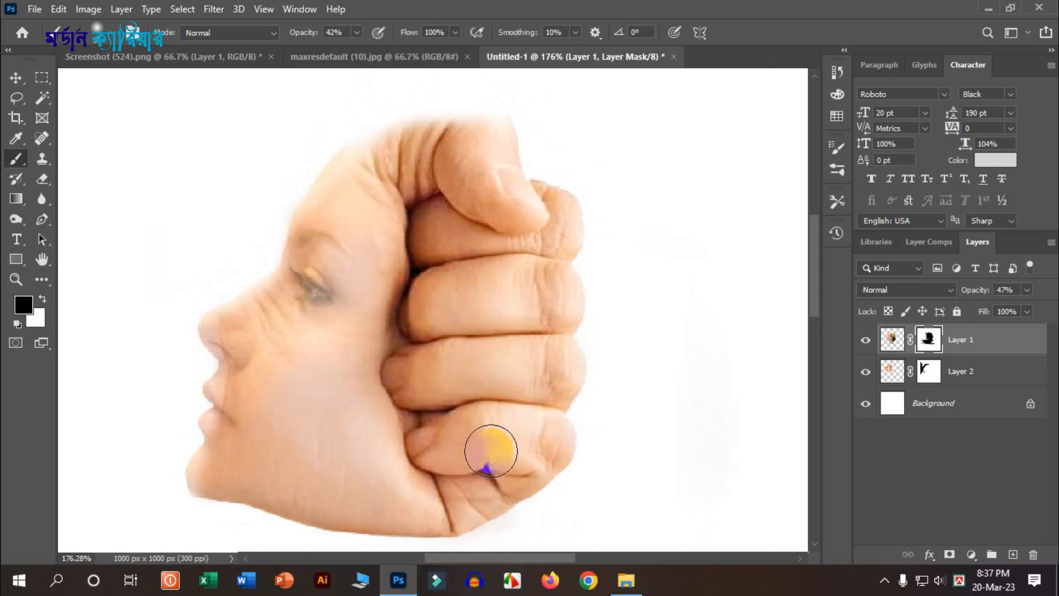
Target Layer 1's image instead of its mask and restore the layer's opacity to 100%.
scroll(576, 474, "down", 1)
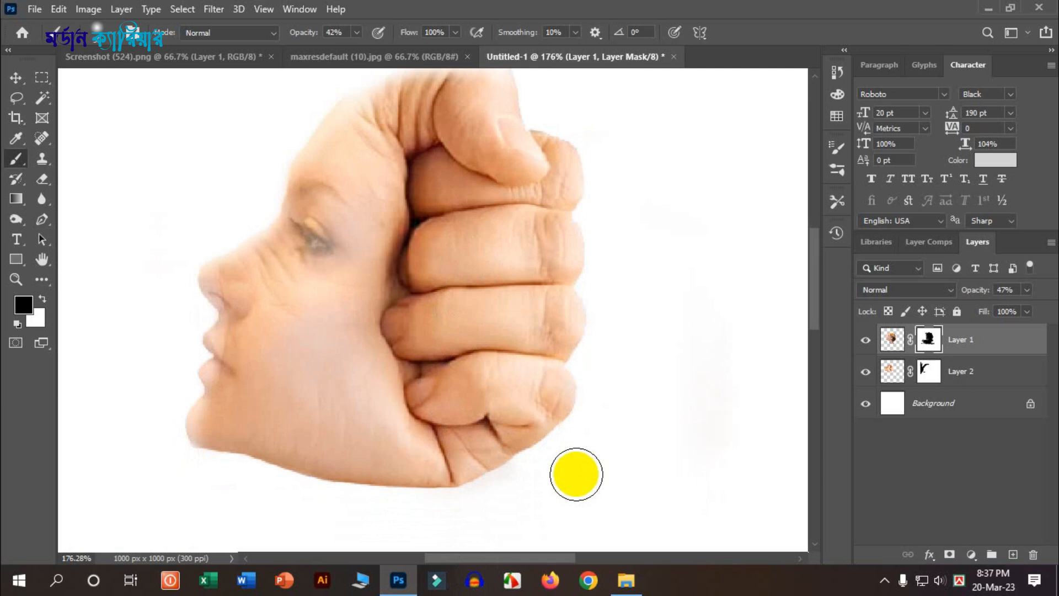
scroll(576, 474, "down", 1)
scroll(260, 397, "up", 3)
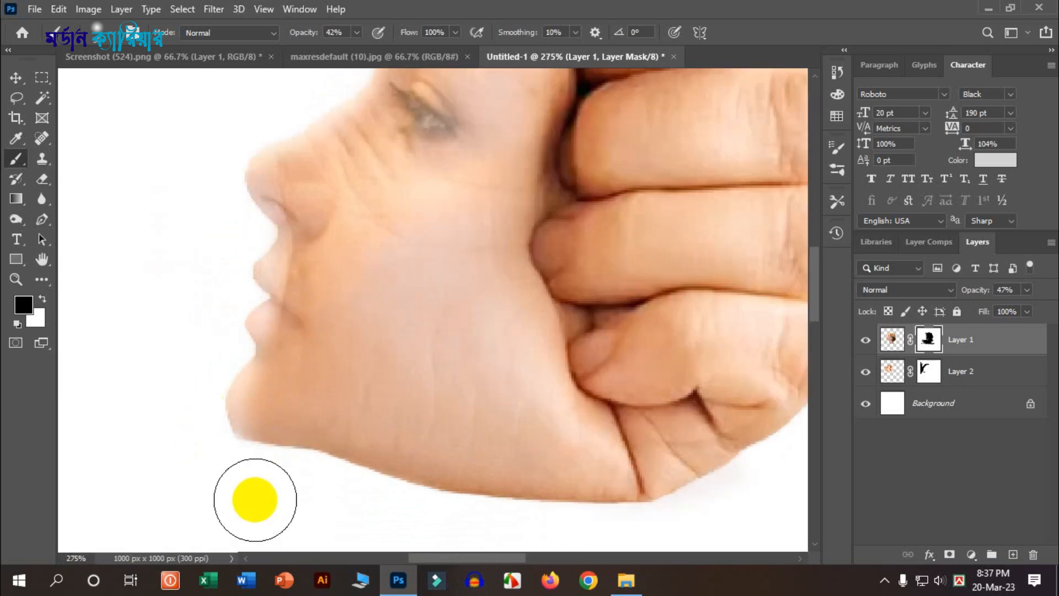
scroll(201, 447, "down", 2)
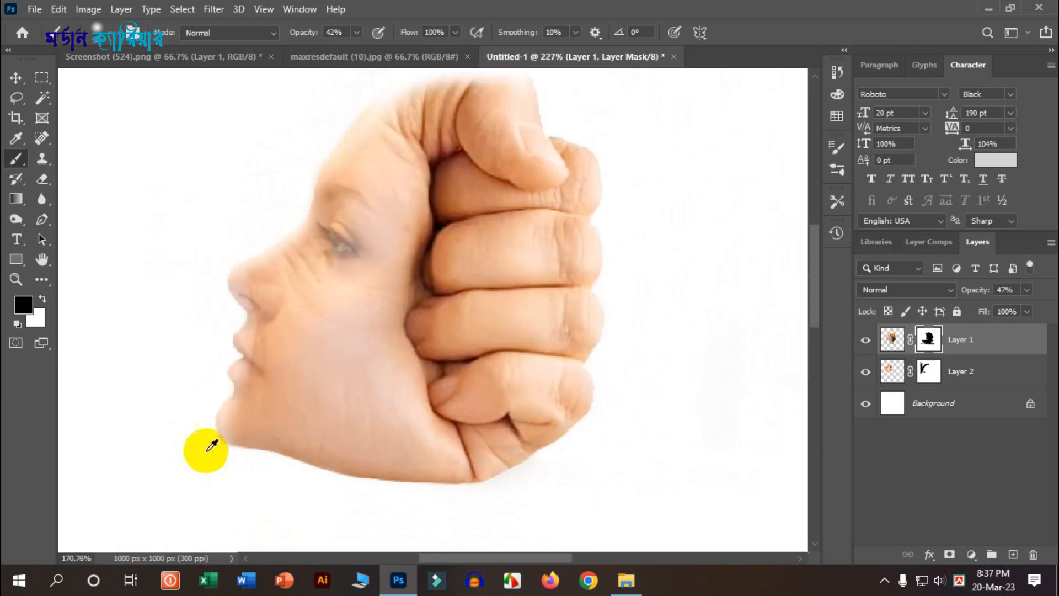
scroll(473, 390, "down", 1)
scroll(448, 389, "down", 1)
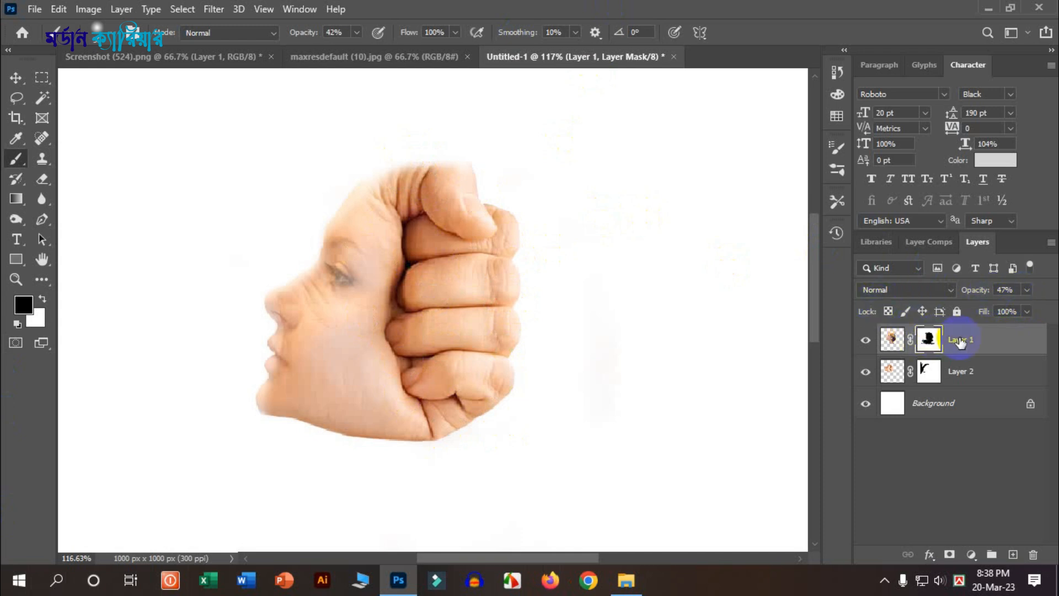
key("ctrl+2")
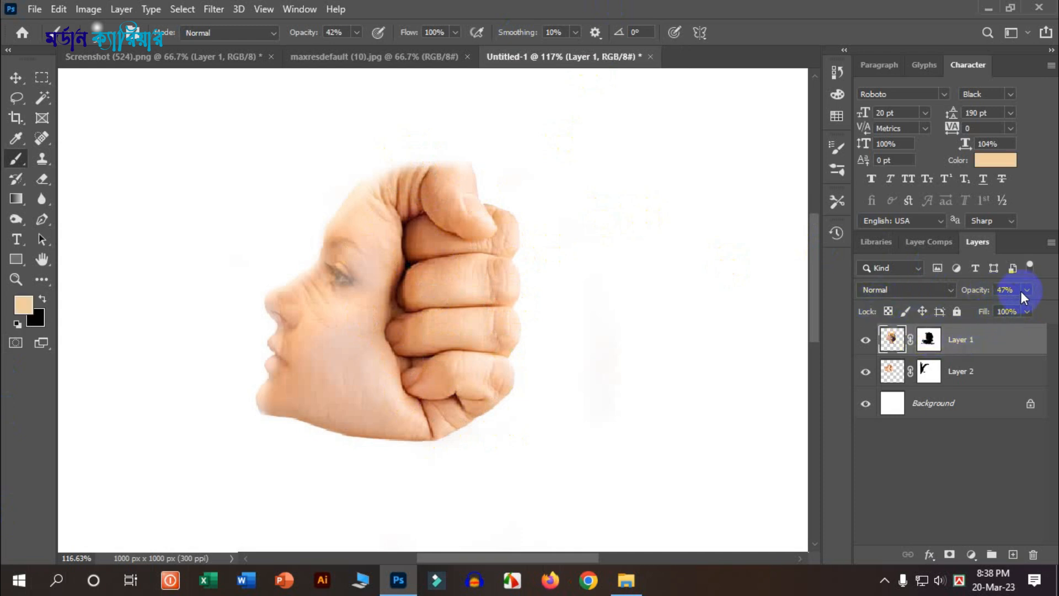
left_click_drag(1022, 309, 1048, 307)
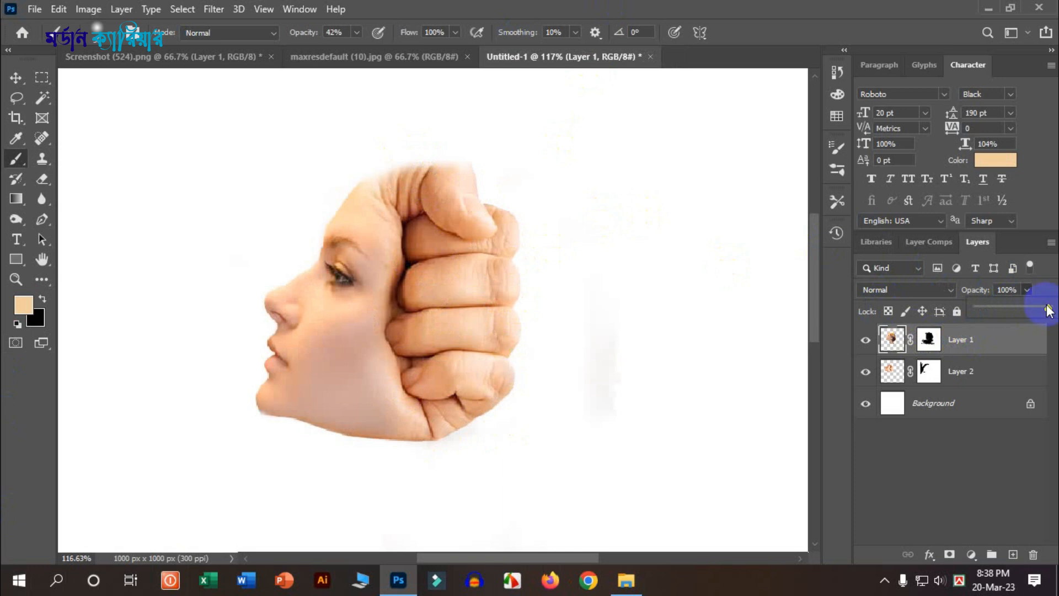
Switch to the Move tool and deselect all layers to check the blended face and fist.
scroll(399, 314, "down", 2)
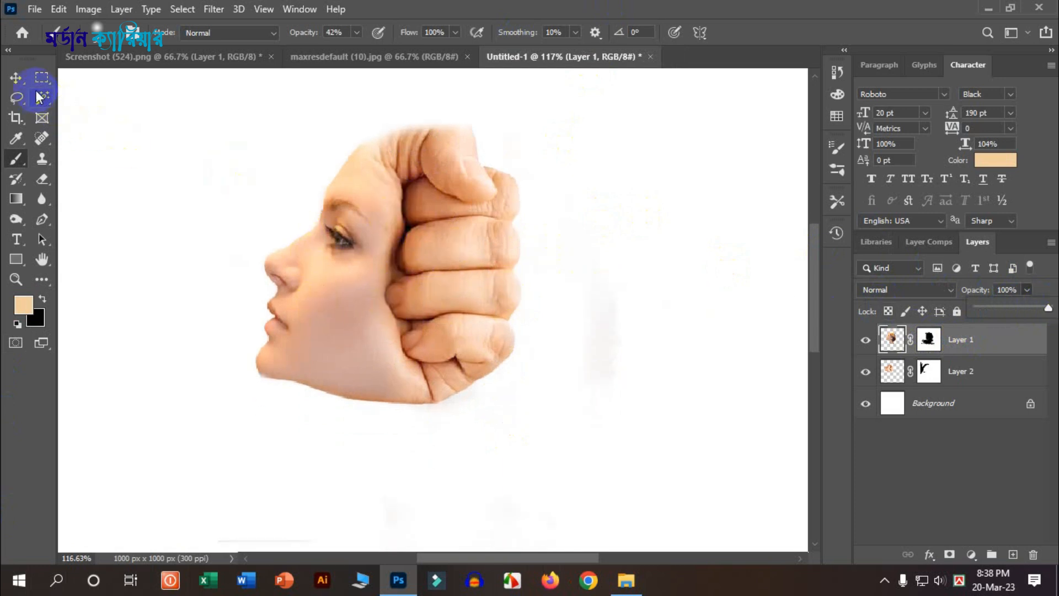
left_click(15, 78)
left_click(195, 131)
scroll(434, 223, "down", 1)
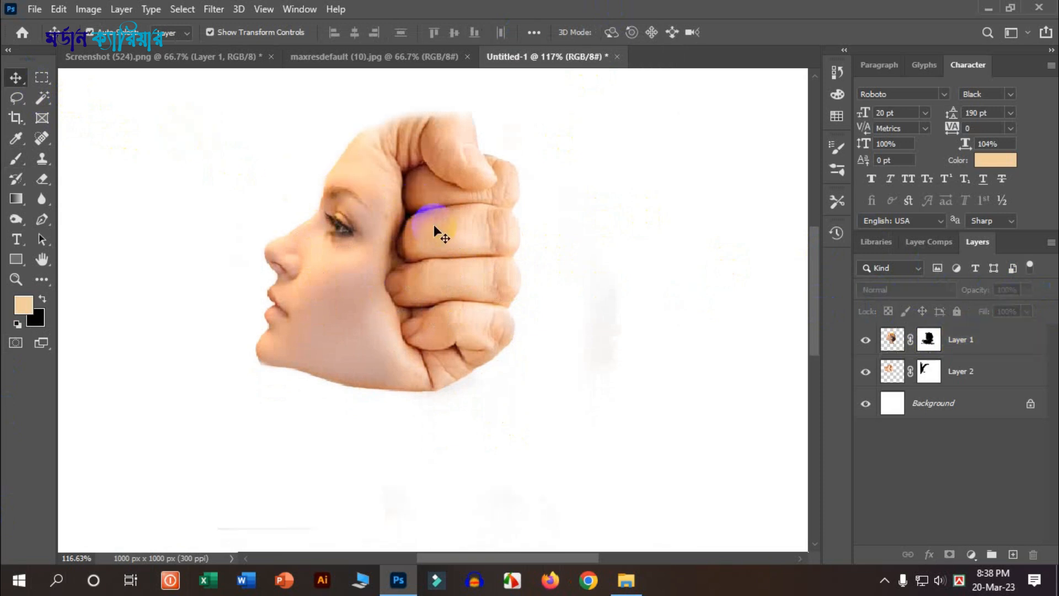
scroll(433, 224, "down", 1)
Select Layer 1 and Layer 2 together and convert them into a single smart object.
left_click(959, 405)
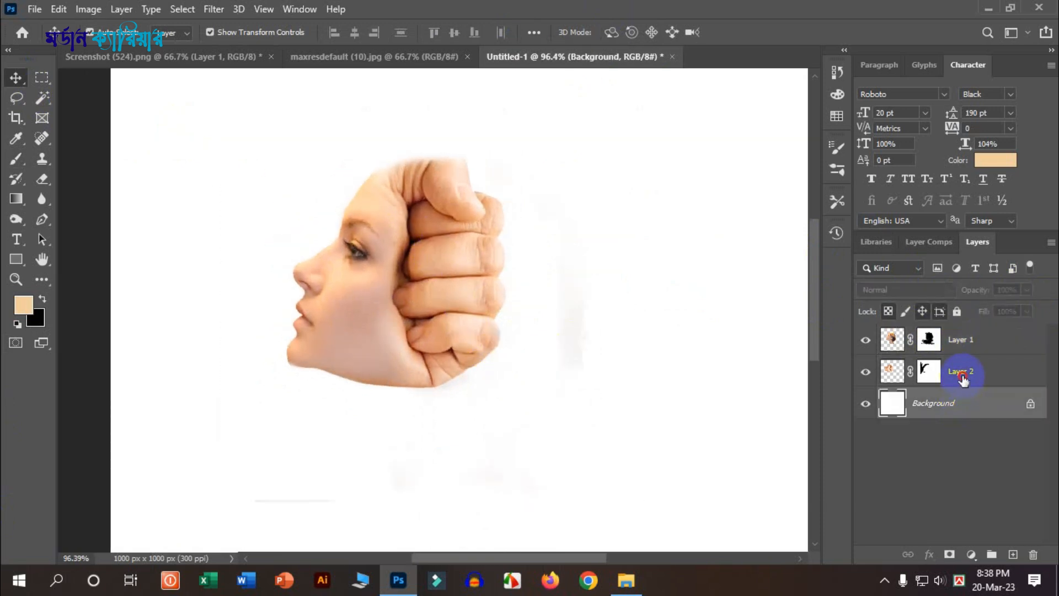
left_click(961, 377)
left_click(964, 347, "ctrl")
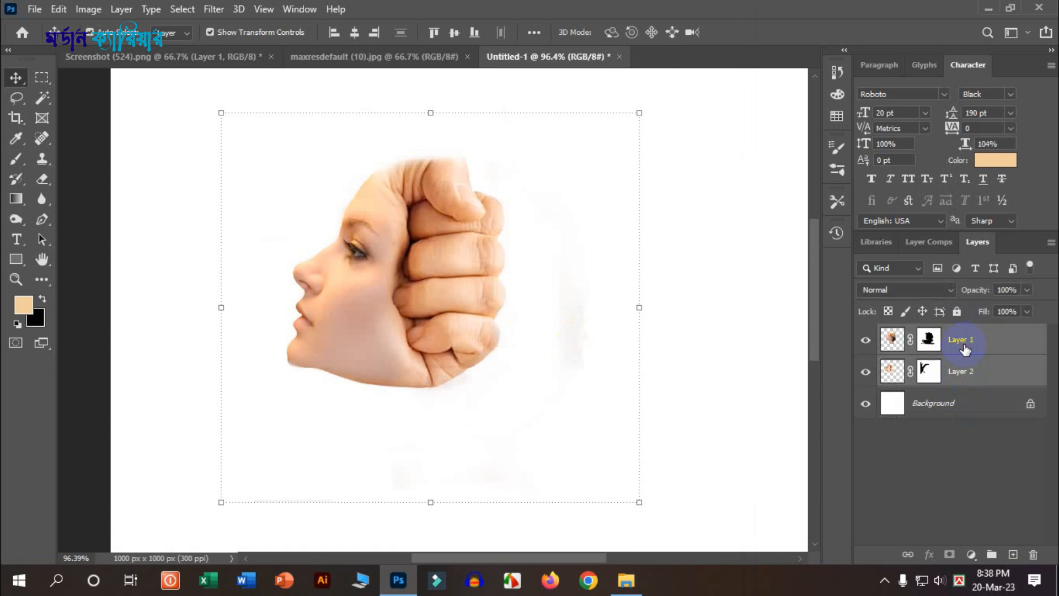
left_click(973, 413)
left_click(975, 380)
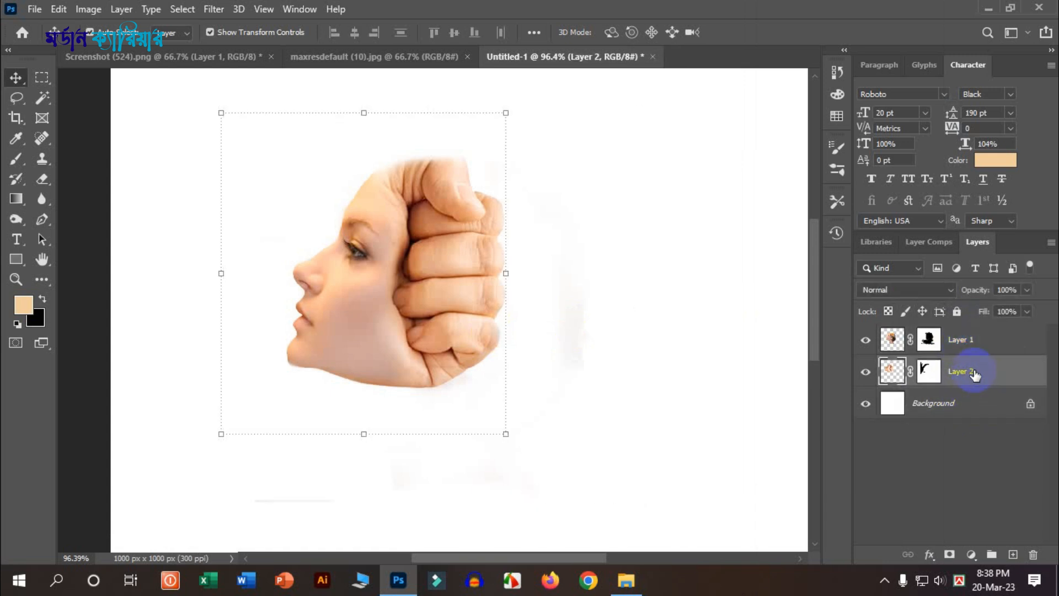
left_click(974, 346, "ctrl")
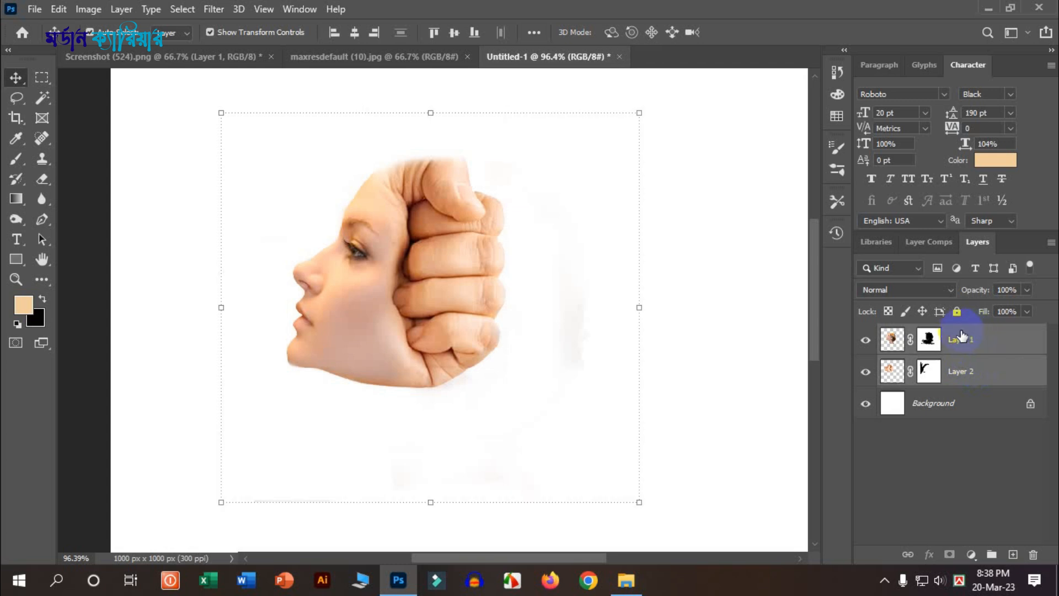
right_click(961, 339)
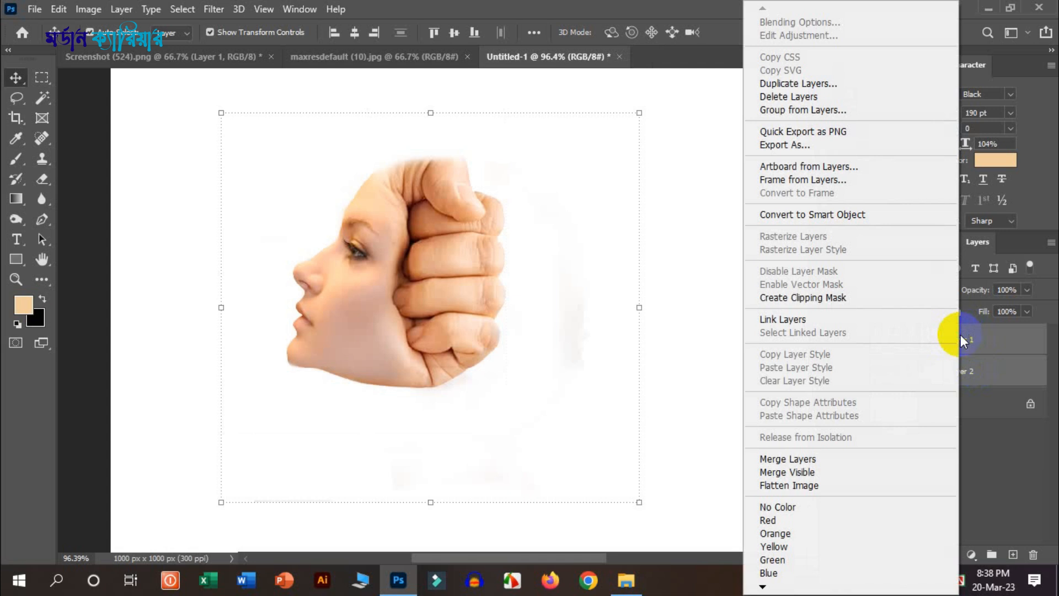
left_click(832, 214)
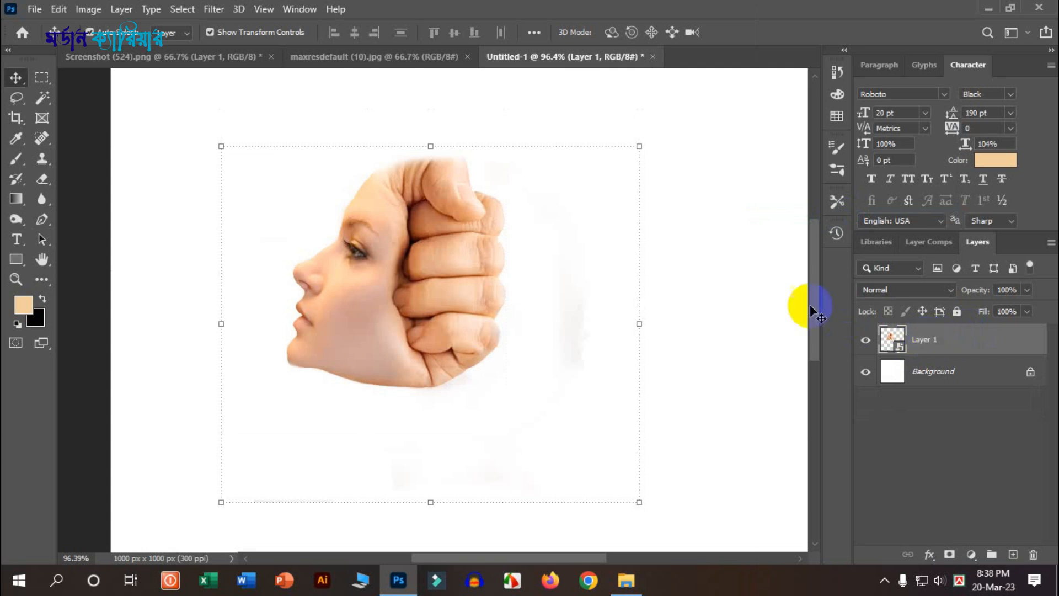
Move the combined face and fist down and right, closer to the middle of the canvas.
left_click_drag(399, 253, 478, 283)
scroll(319, 229, "down", 1)
scroll(323, 278, "down", 1)
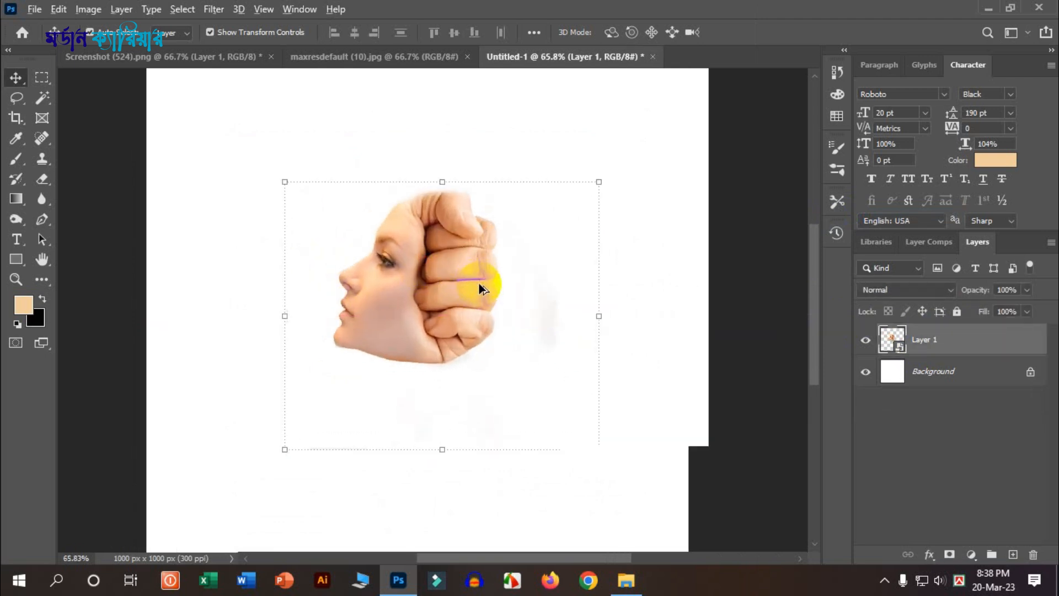
scroll(483, 330, "up", 2)
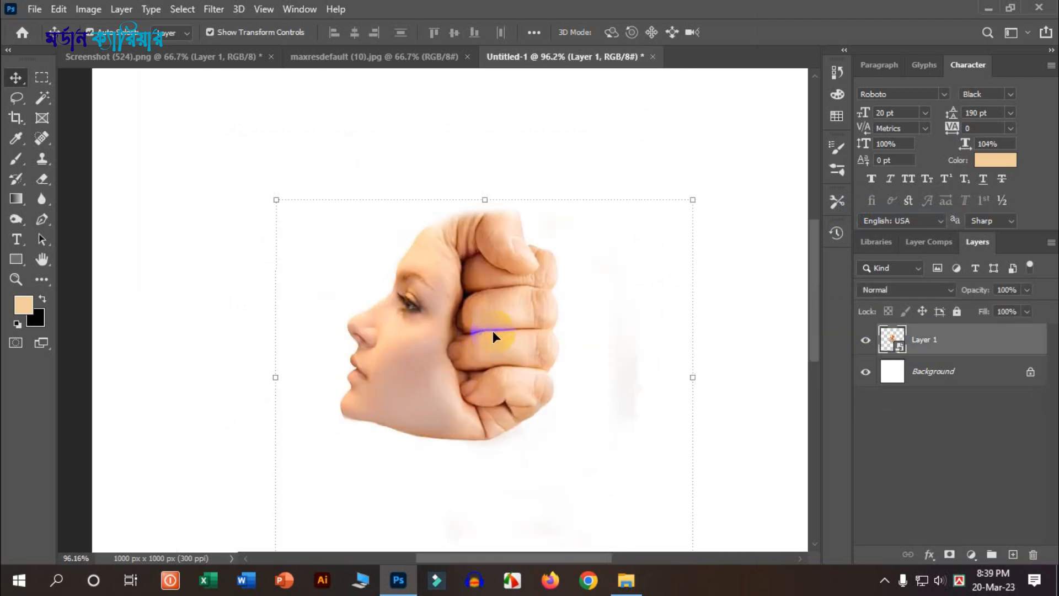
Apply the Camera Raw Filter to the smart object with Temperature +17 and Tint +24.
left_click(214, 10)
left_click(246, 124)
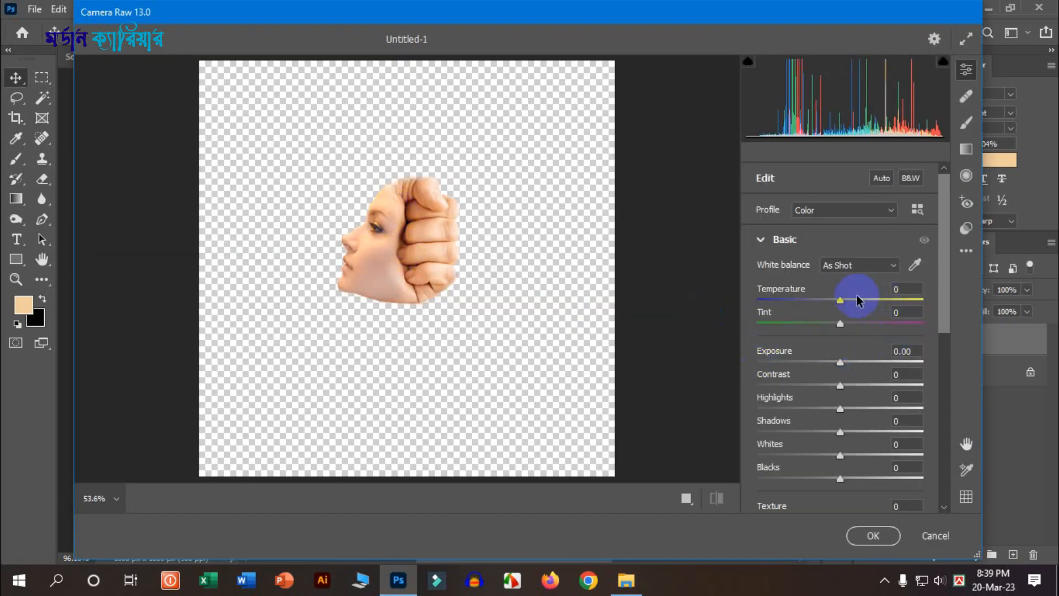
left_click_drag(841, 300, 863, 328)
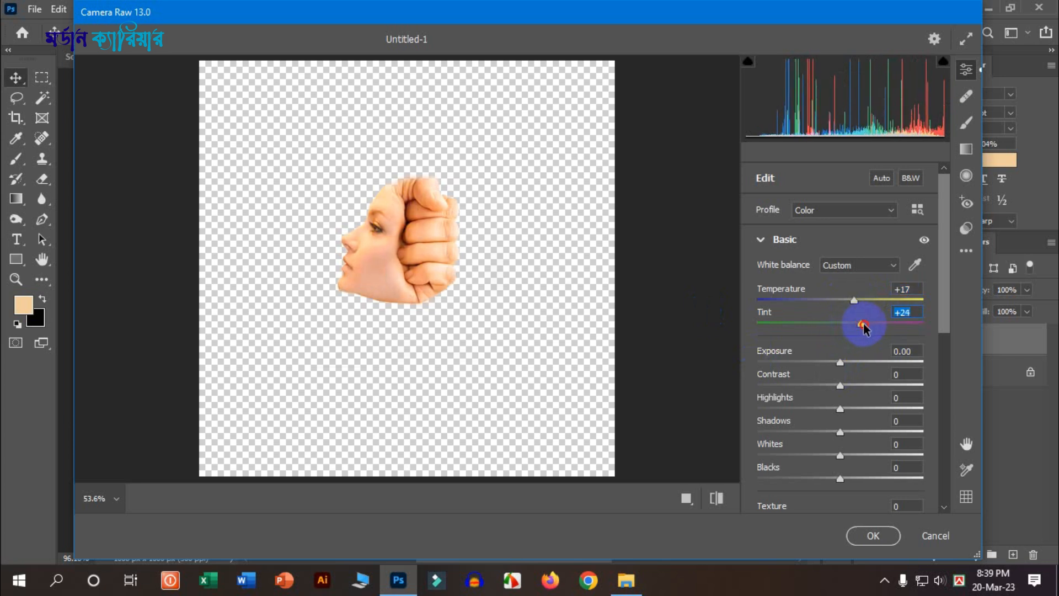
left_click(873, 535)
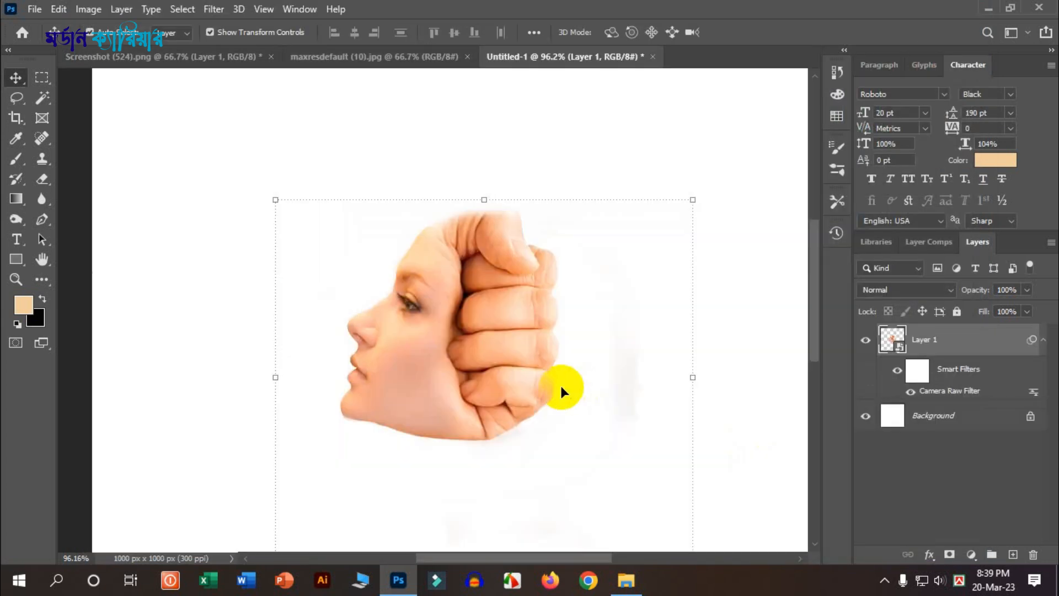
Reposition the face and fist slightly above the middle of the canvas and deselect the layer.
left_click(749, 271)
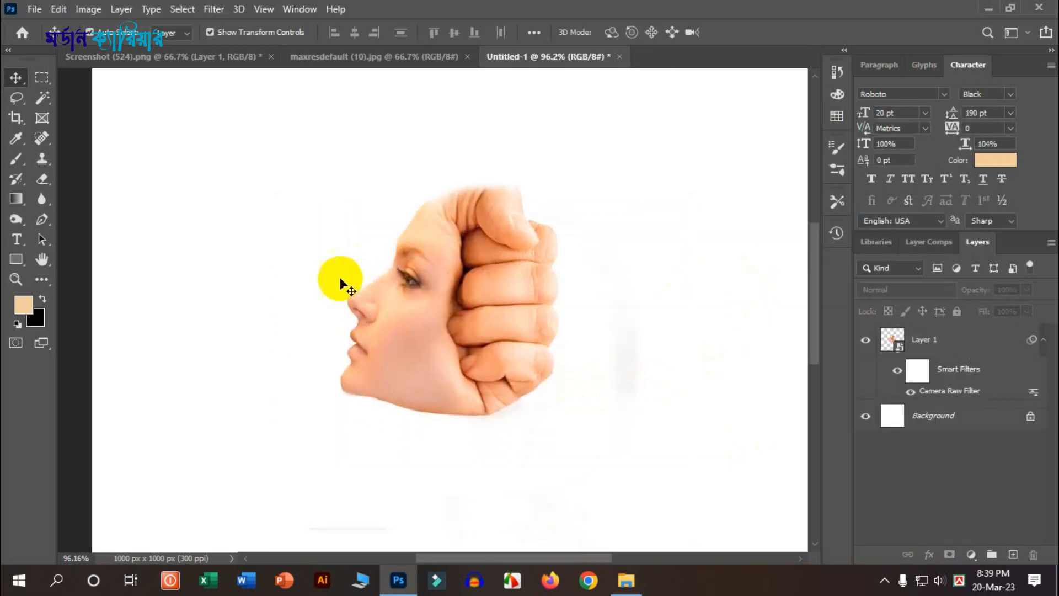
scroll(343, 279, "down", 3)
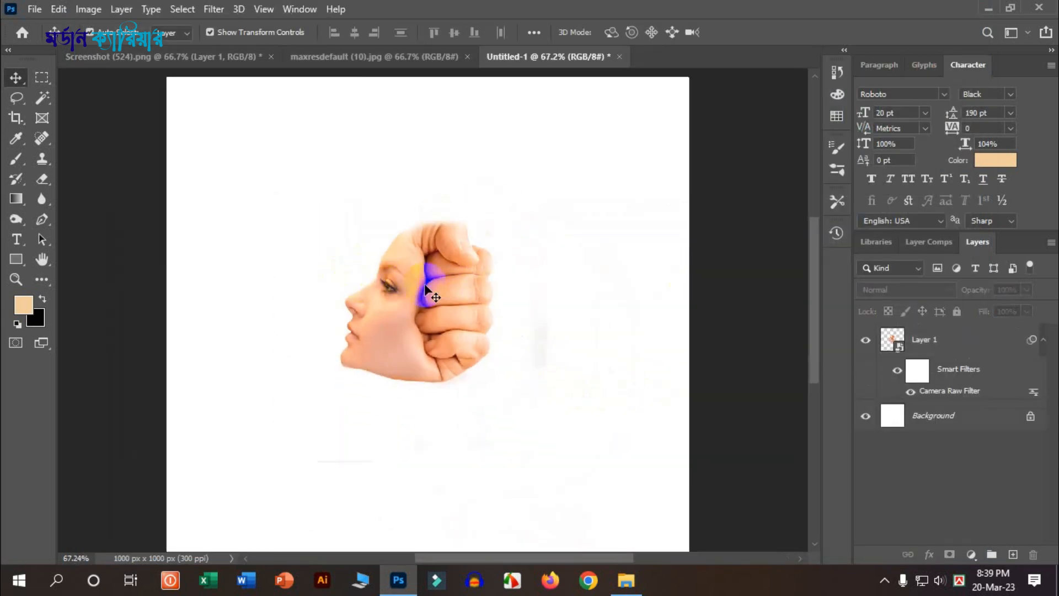
scroll(439, 343, "down", 2)
left_click_drag(471, 269, 448, 288)
left_click(582, 341)
left_click(558, 305)
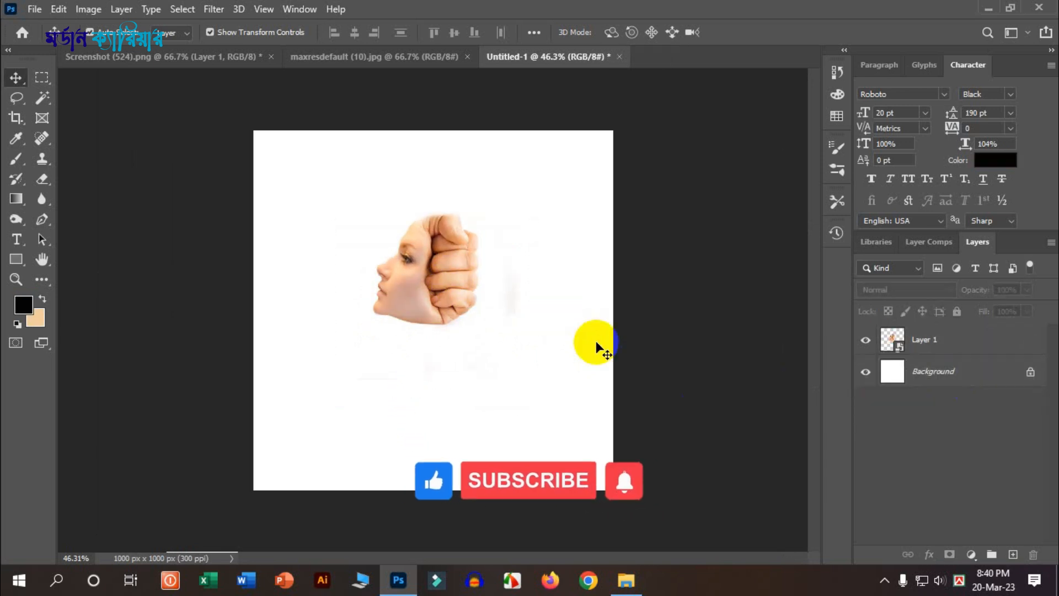
Add a new layer above the Background and paint one soft black brush dab below the face.
left_click(914, 371)
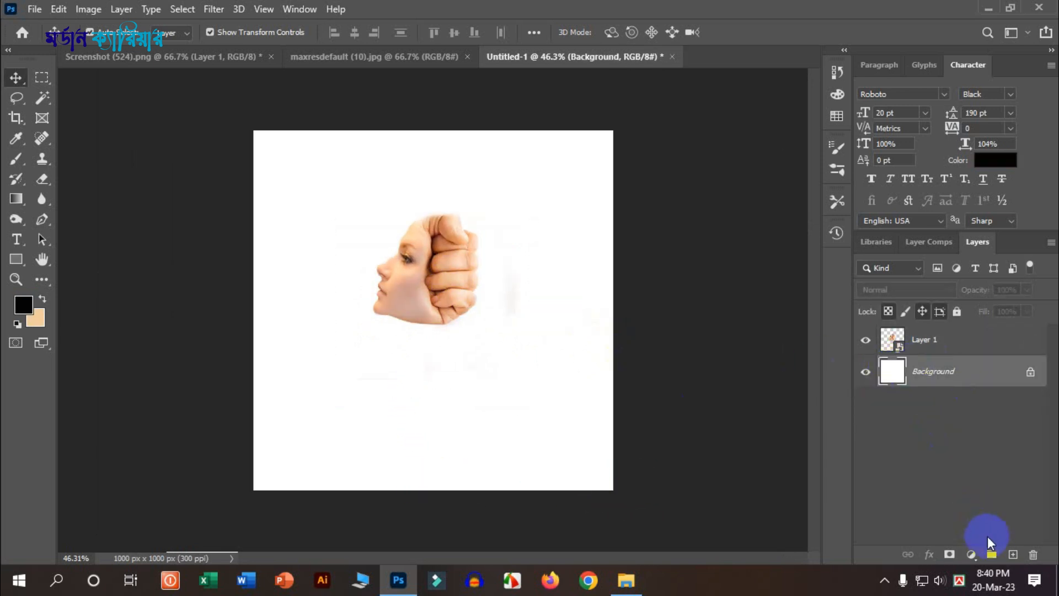
left_click(1013, 555)
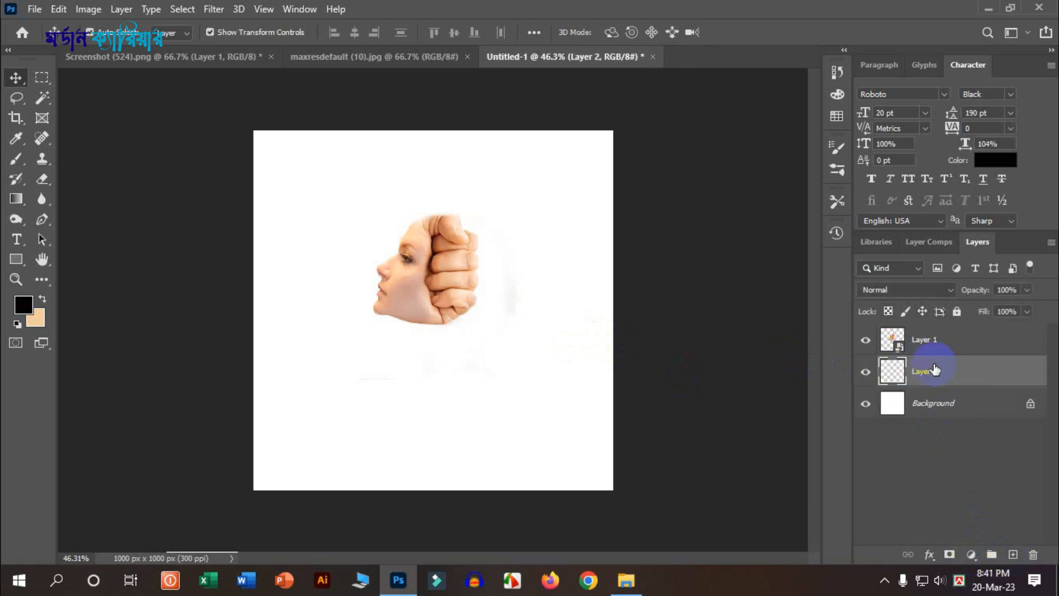
left_click(12, 165)
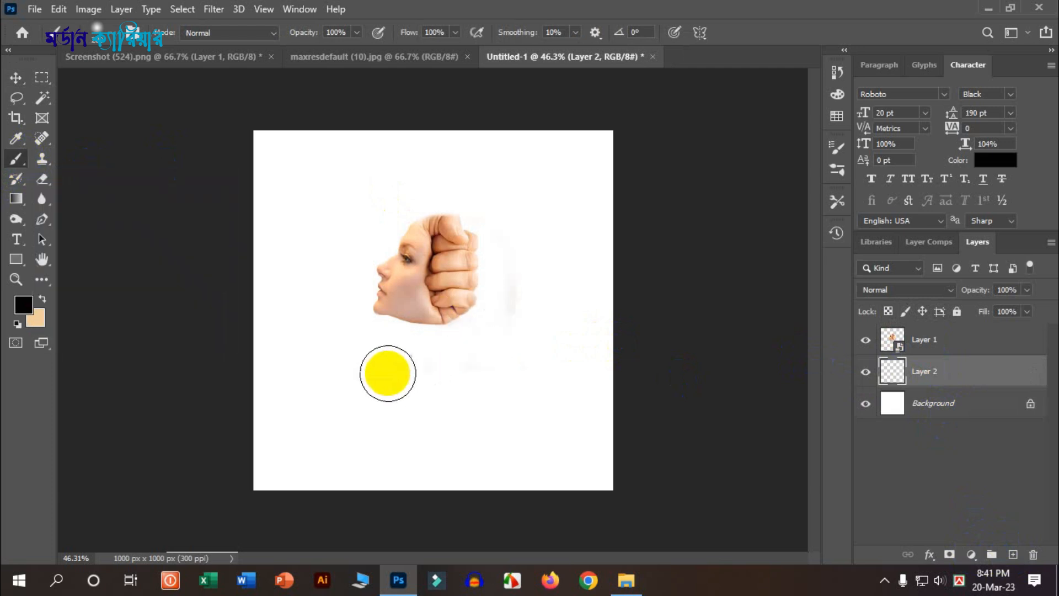
left_click(18, 309)
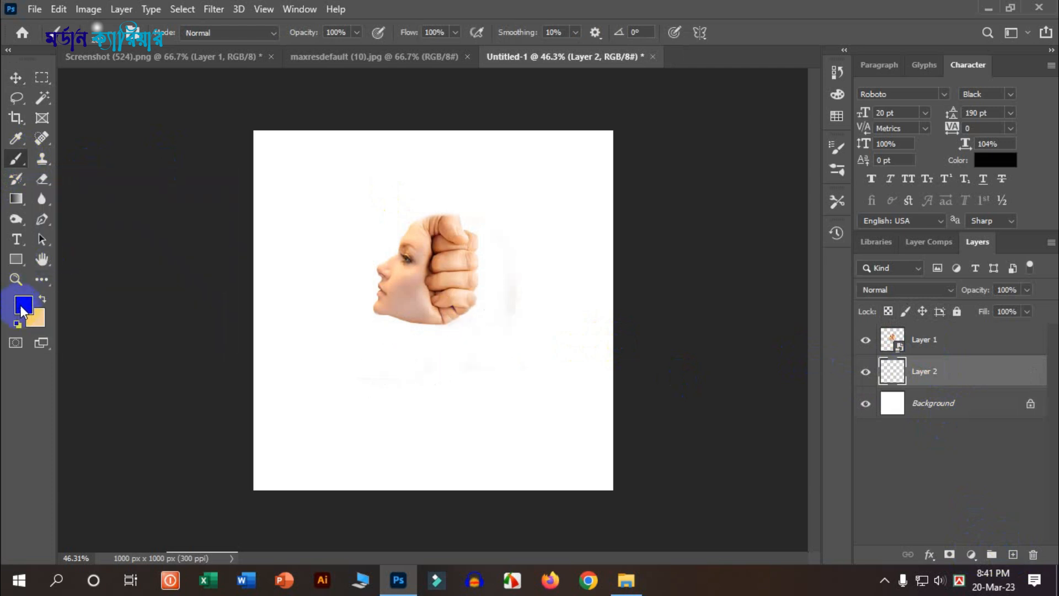
left_click(425, 393)
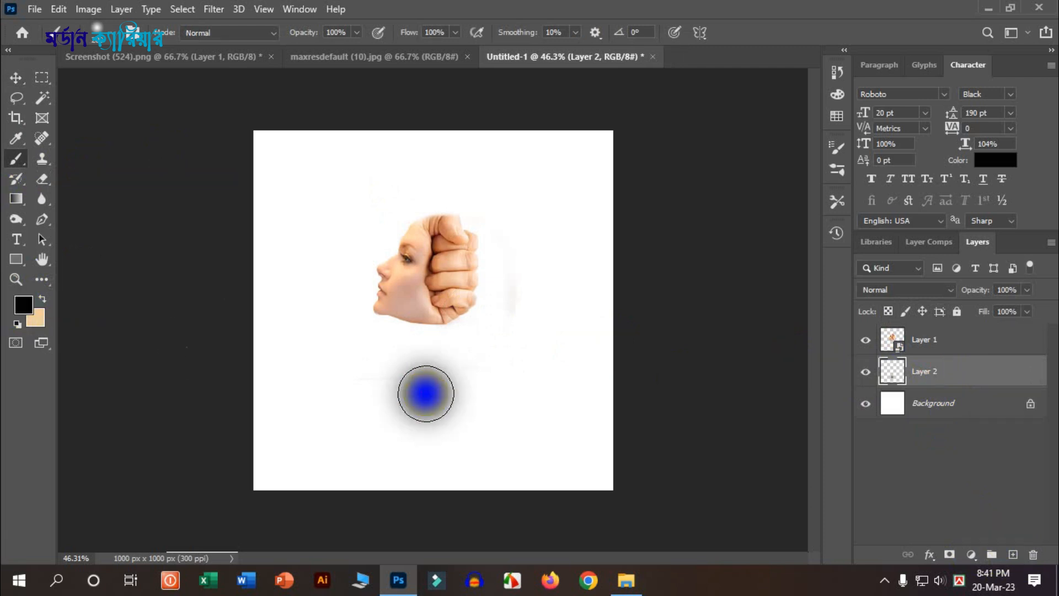
Centre the black dab beneath the face and squash it into a thin ground shadow with a height scale of about -13.89%.
left_click(15, 77)
left_click_drag(402, 420, 439, 386)
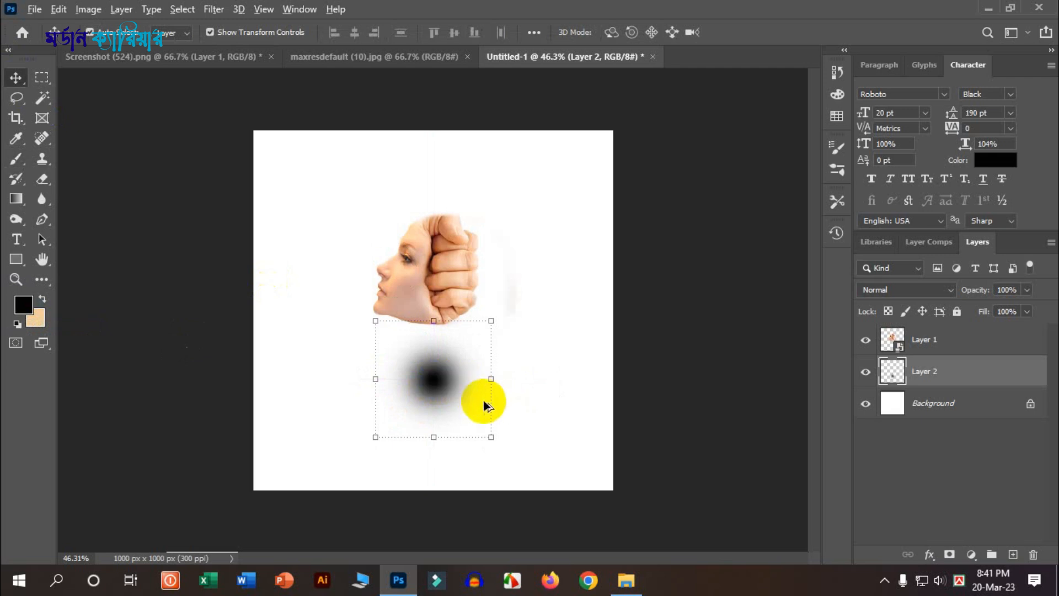
key("ctrl+plus")
left_click_drag(430, 322, 446, 337)
key("ctrl+plus")
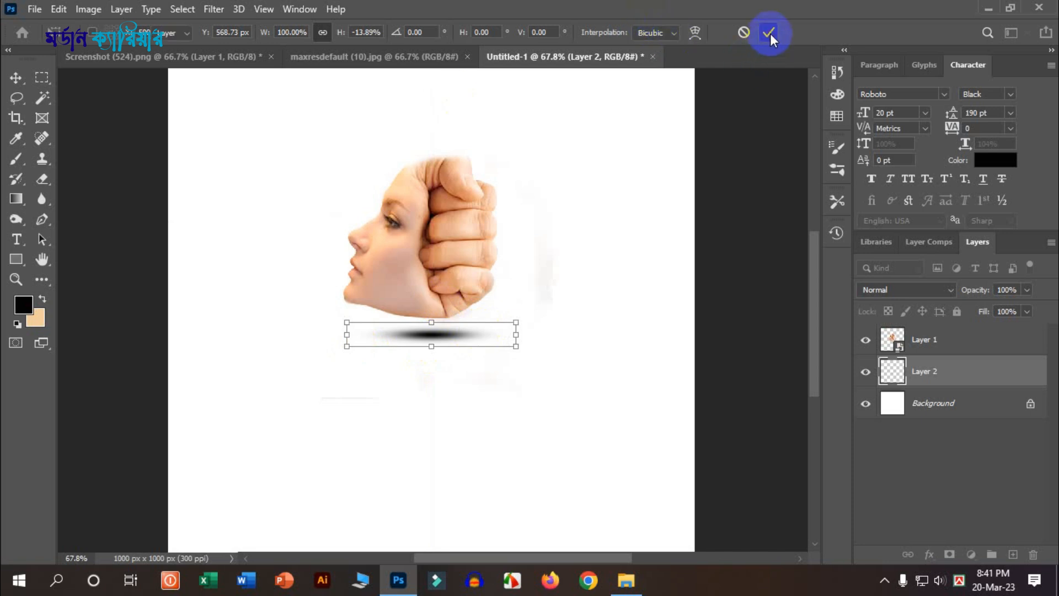
left_click(770, 33)
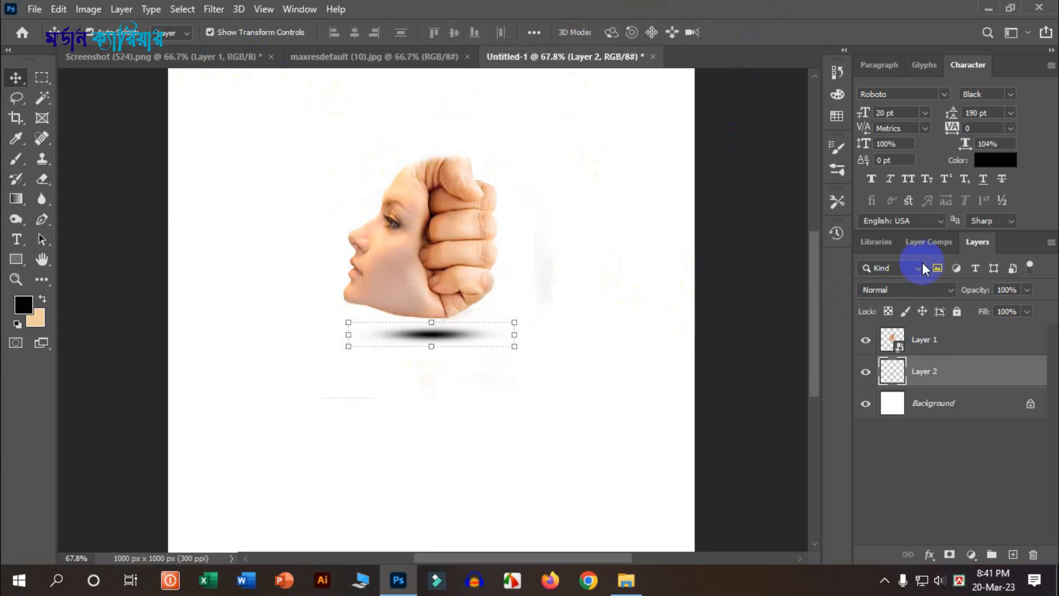
Lower the shadow layer's opacity to 51% and deselect it.
left_click(1026, 290)
left_click_drag(1028, 307, 992, 303)
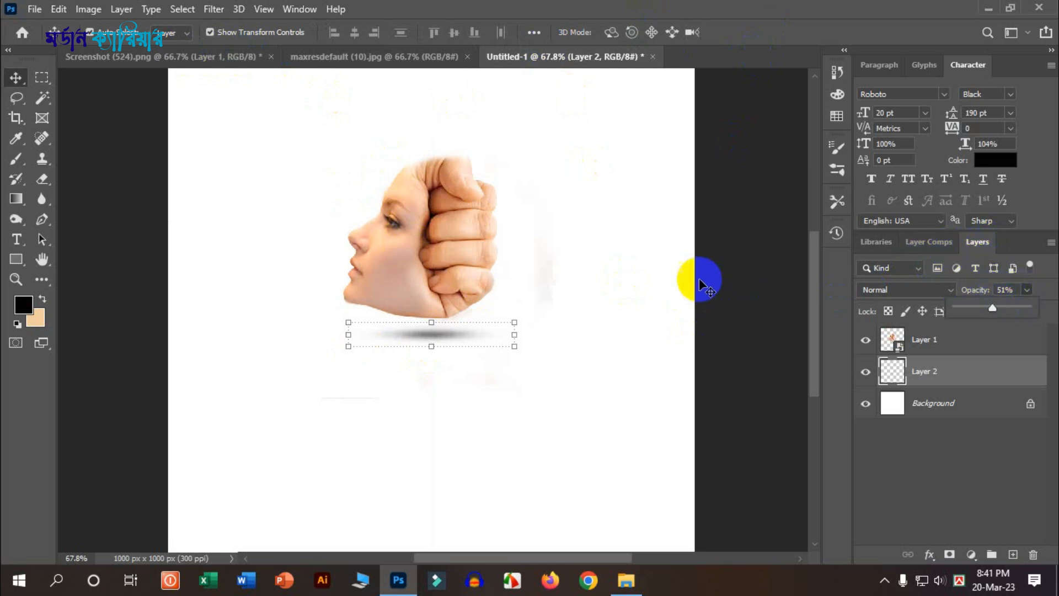
left_click(589, 264)
Select the face-fist object and its shadow together, move both slightly down the canvas, and deselect them.
scroll(277, 322, "down", 2)
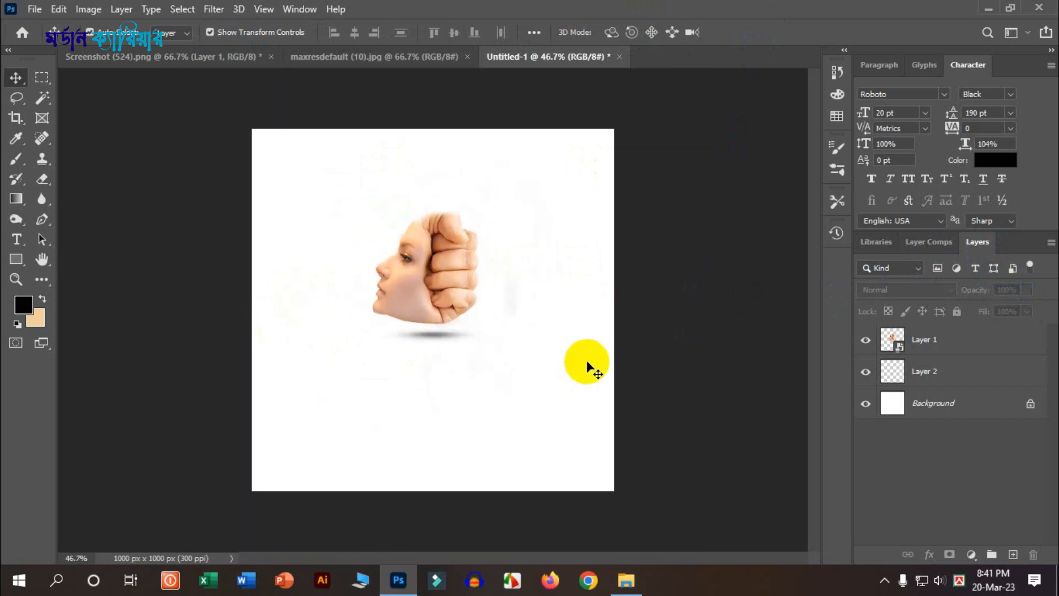
scroll(563, 332, "up", 1)
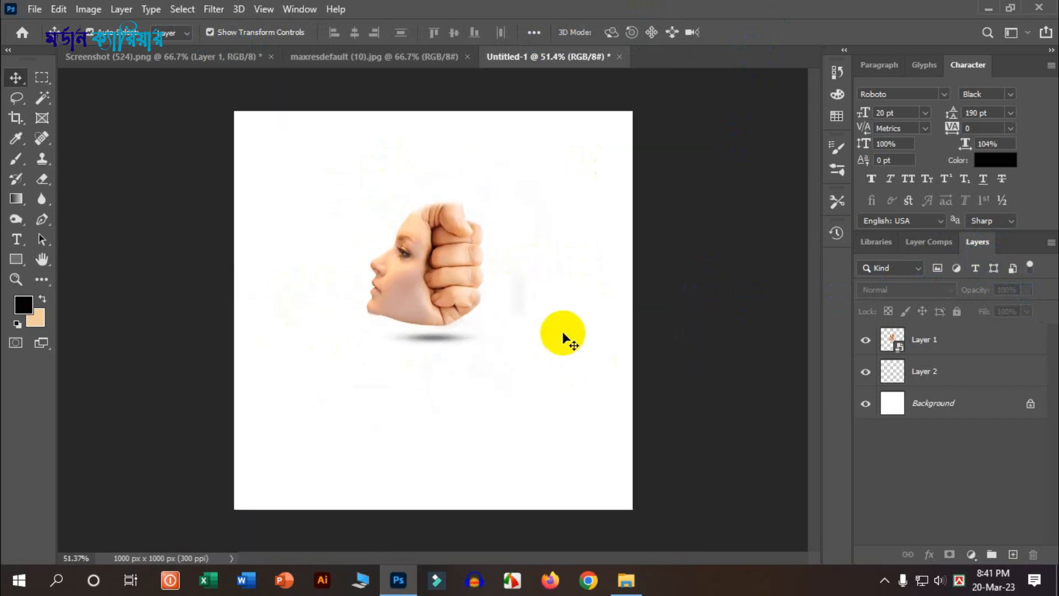
left_click_drag(573, 350, 477, 269)
left_click(619, 239)
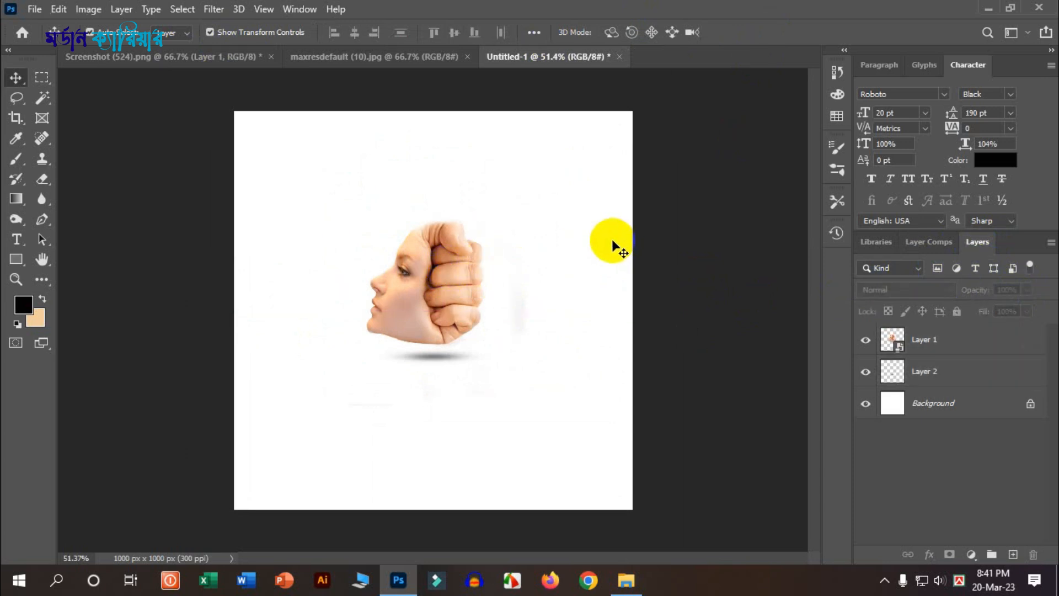
Add a linear Gradient fill layer directly above the Background.
left_click(922, 407)
left_click(950, 405)
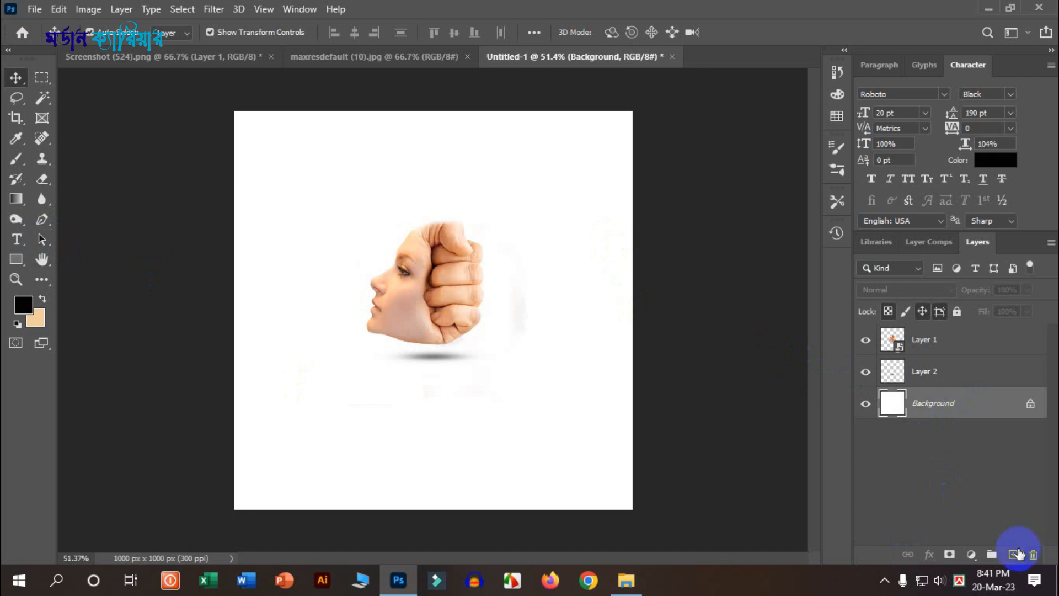
left_click(972, 554)
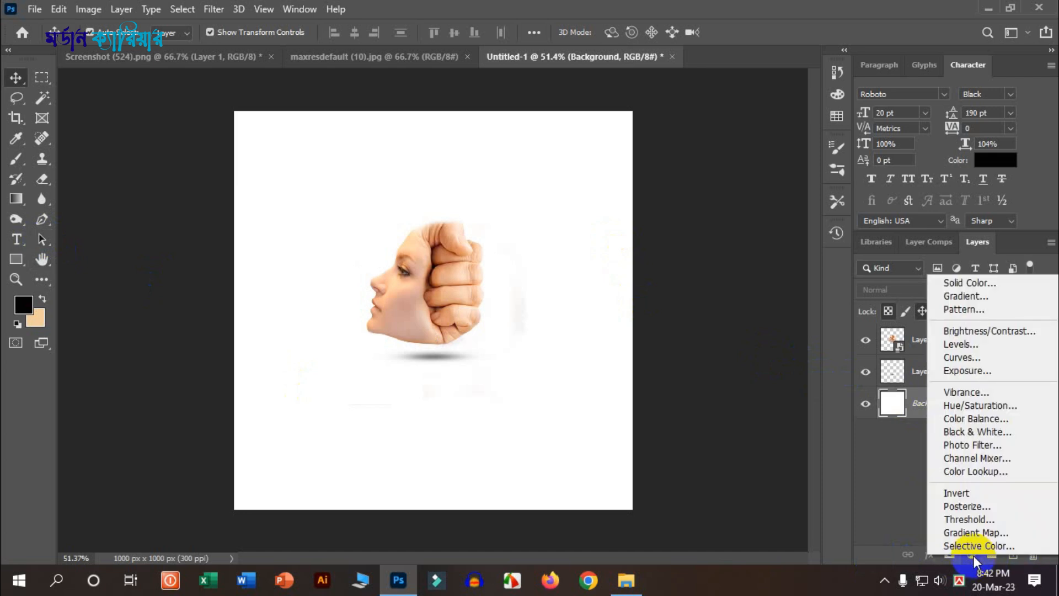
left_click(974, 559)
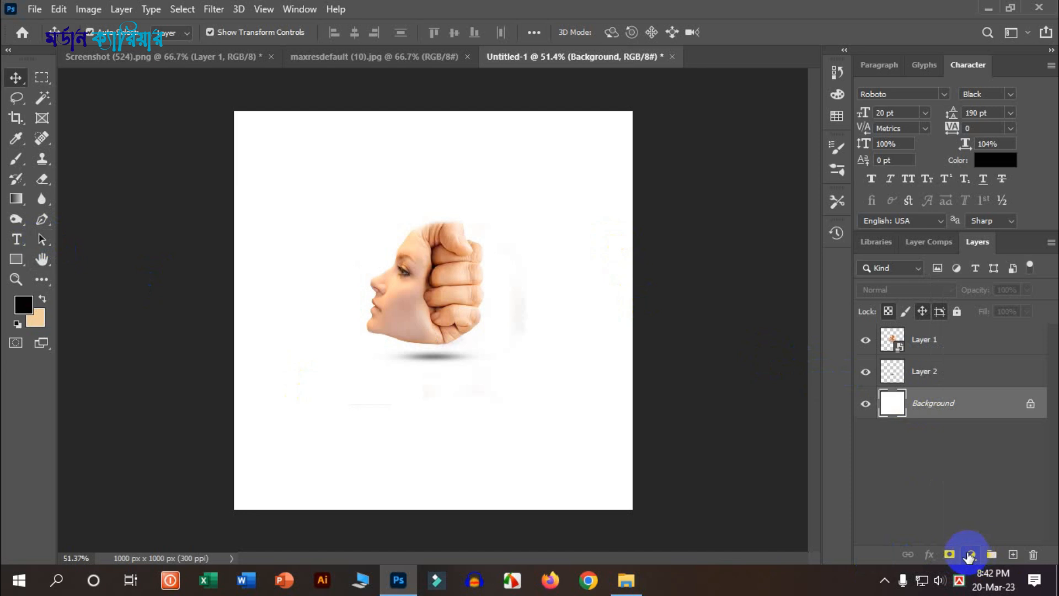
left_click(970, 554)
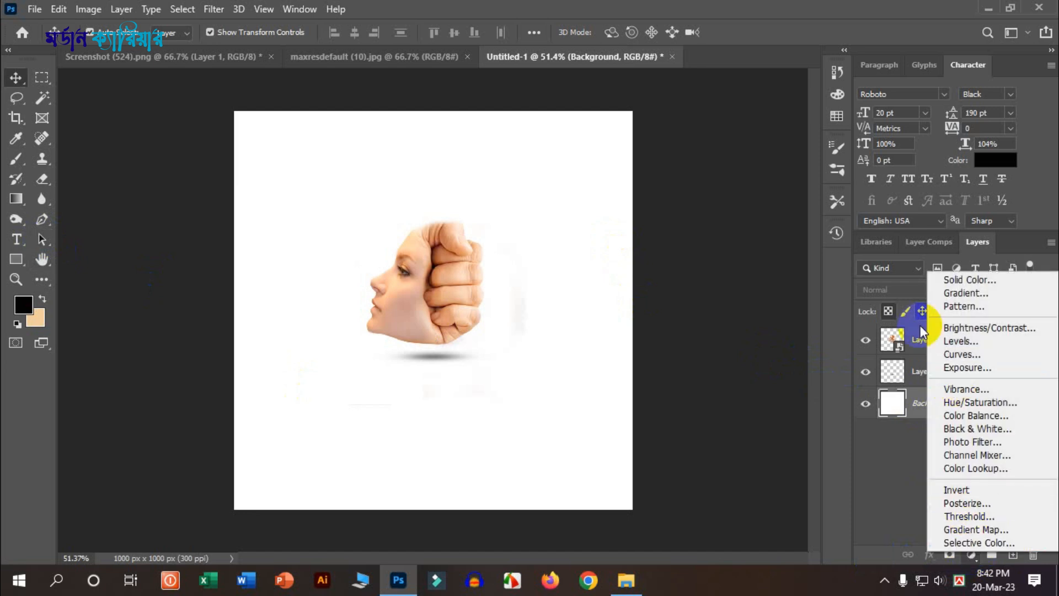
left_click(965, 293)
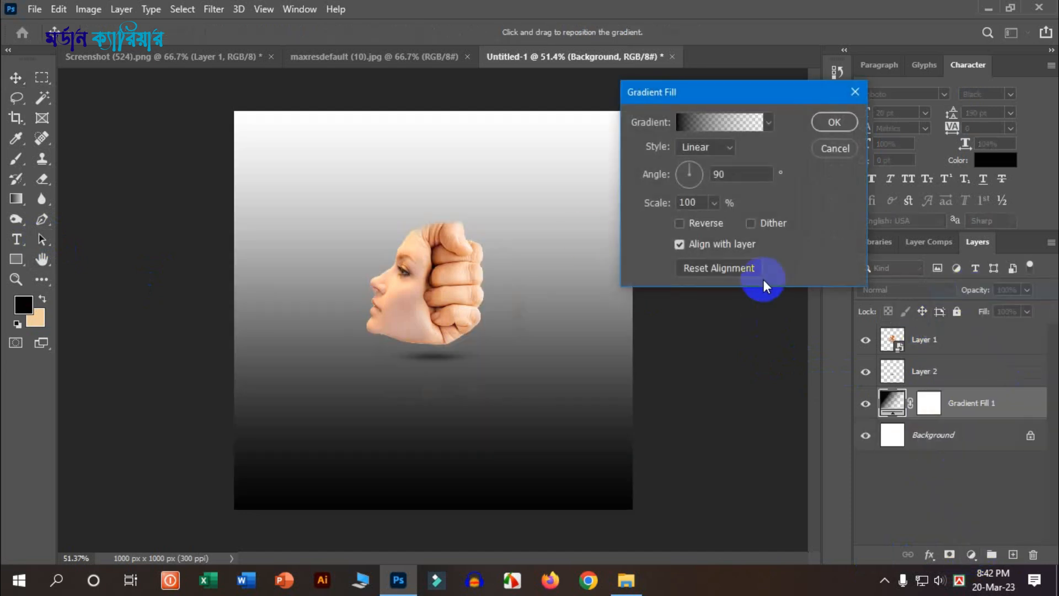
left_click_drag(462, 251, 478, 255)
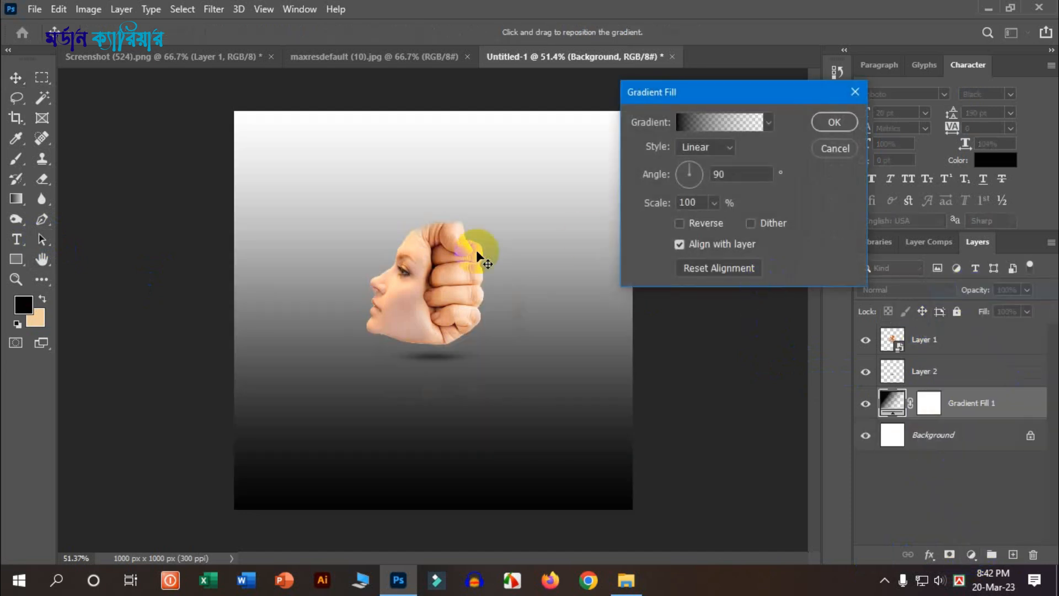
Set the gradient's starting colour stop at location 0% to a skin tone sampled from the woman's cheek.
left_click(724, 123)
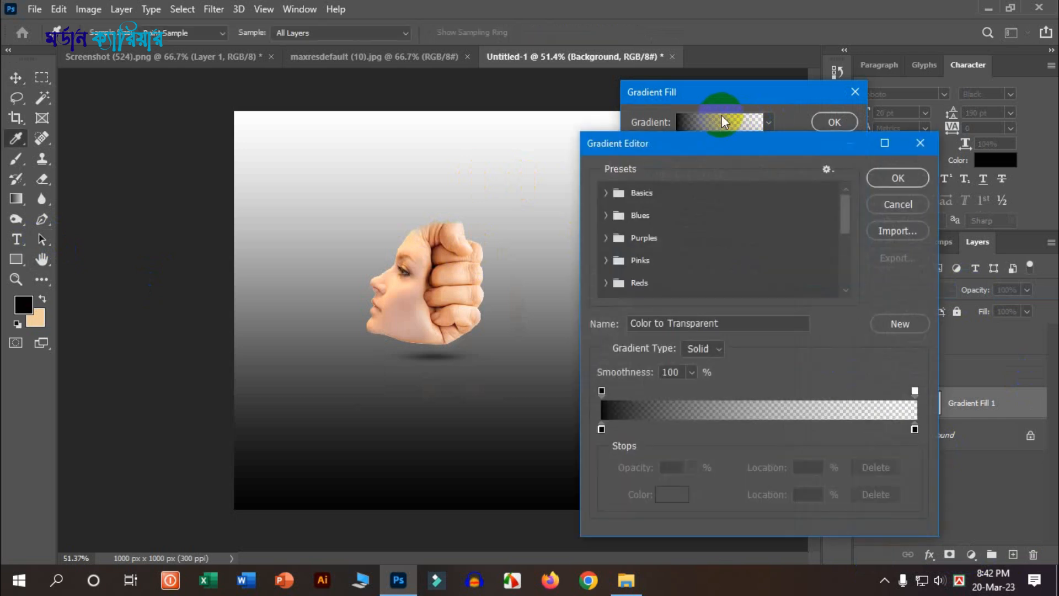
left_click(601, 427)
left_click(411, 320)
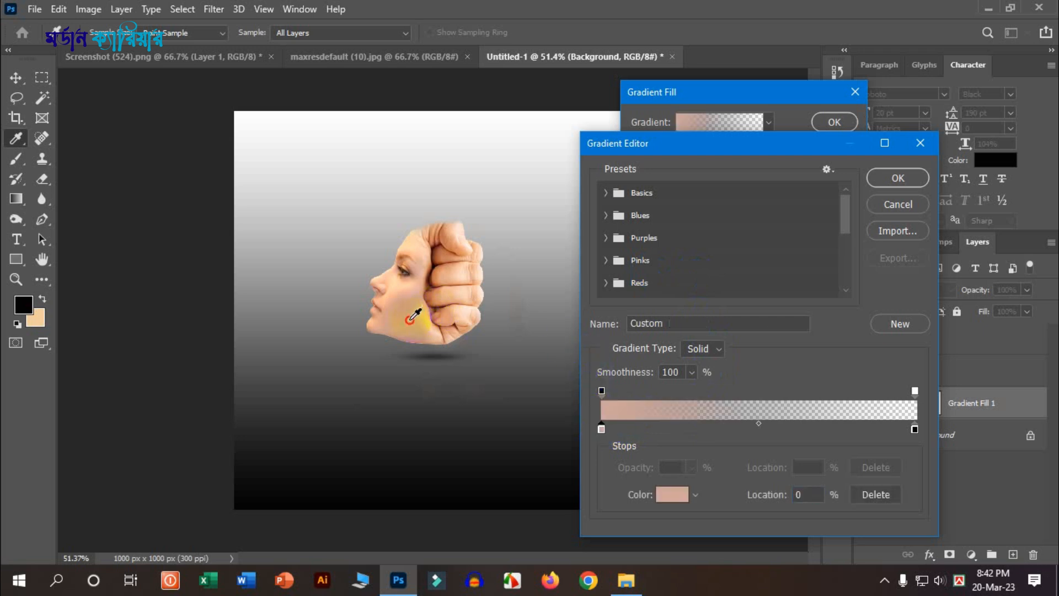
left_click(411, 307)
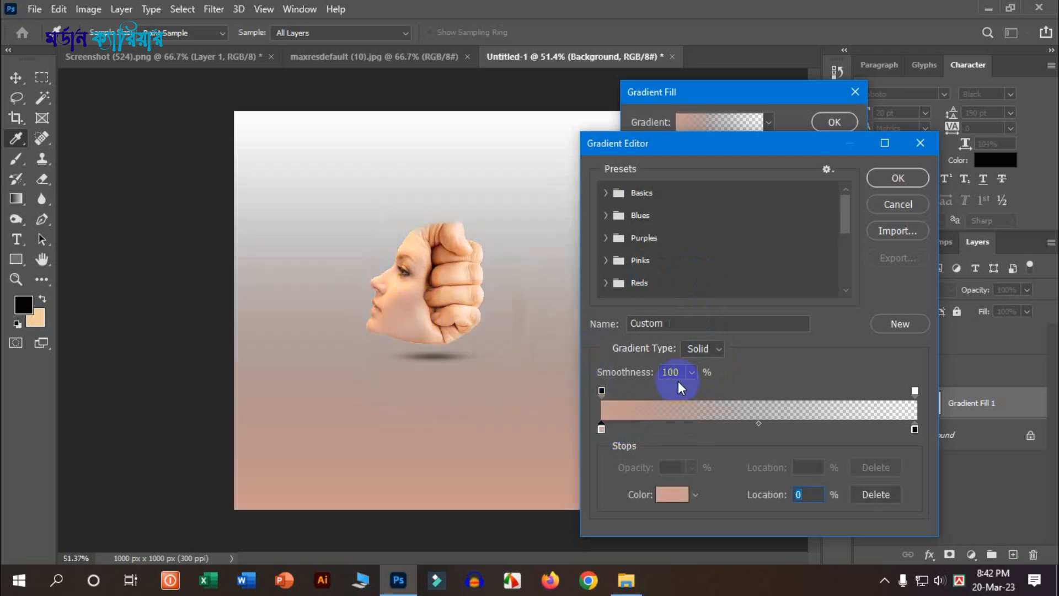
Set the gradient's end colour stop at location 100% to a light peach sampled from the fist's fingers.
left_click(914, 428)
double_click(914, 428)
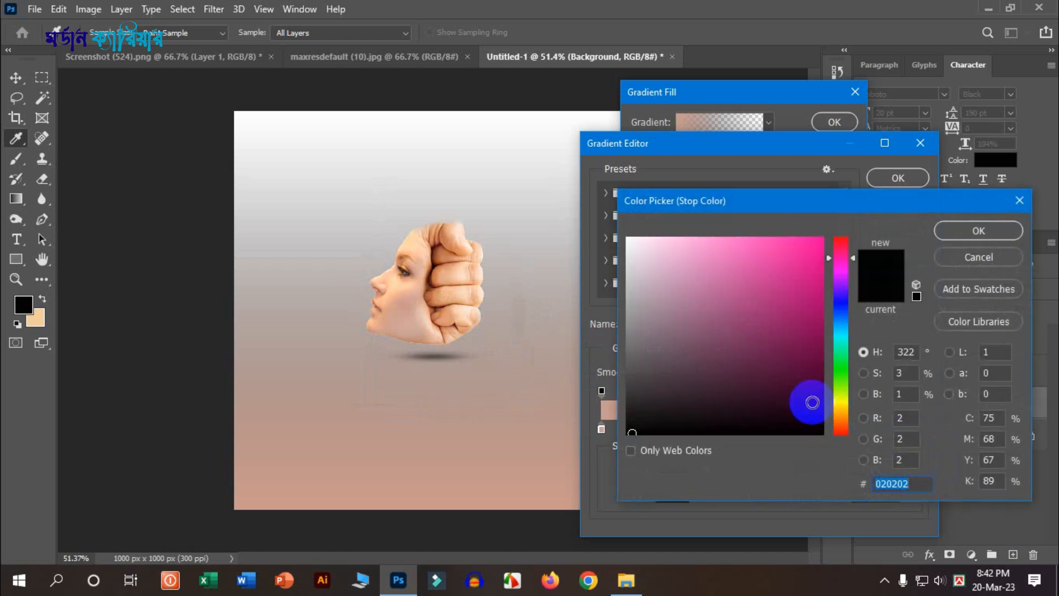
left_click(988, 254)
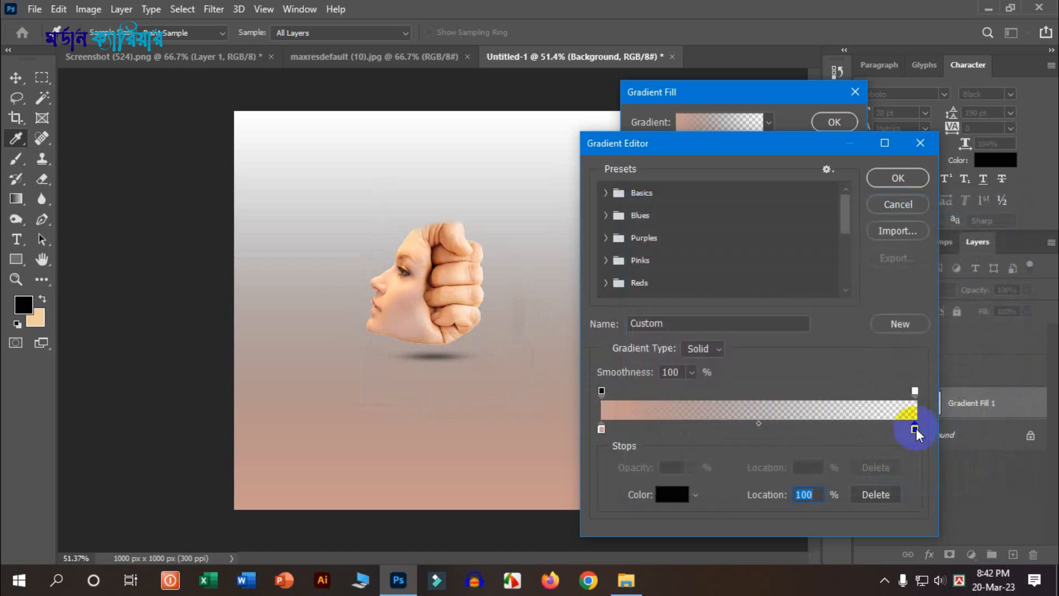
left_click(467, 267)
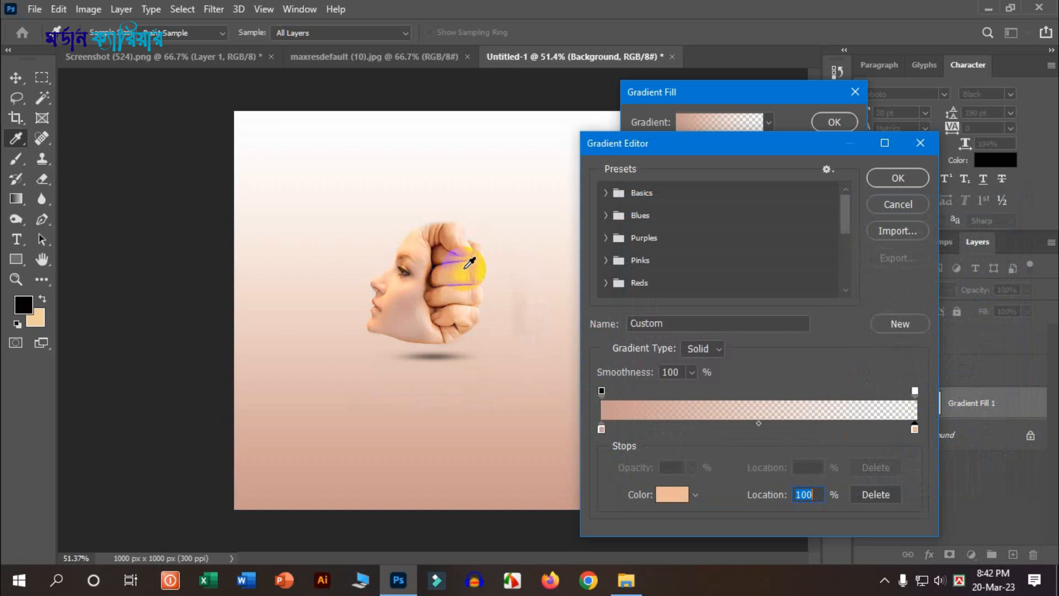
left_click_drag(471, 257, 469, 269)
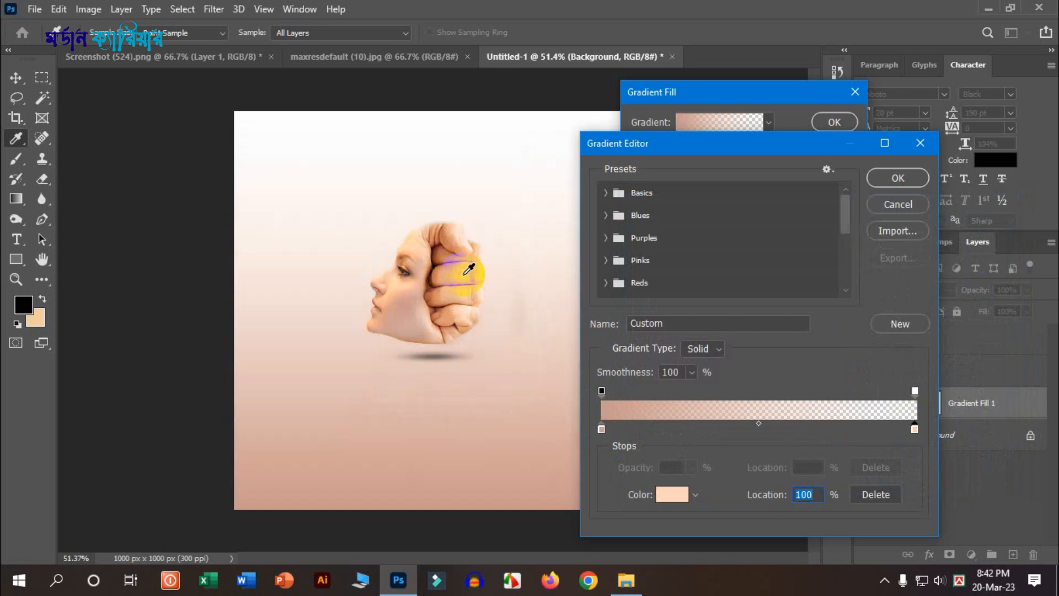
left_click(807, 398)
Refine the gradient's stop colours to a soft pinkish skin tone and apply the gradient fill.
left_click(914, 428)
double_click(914, 428)
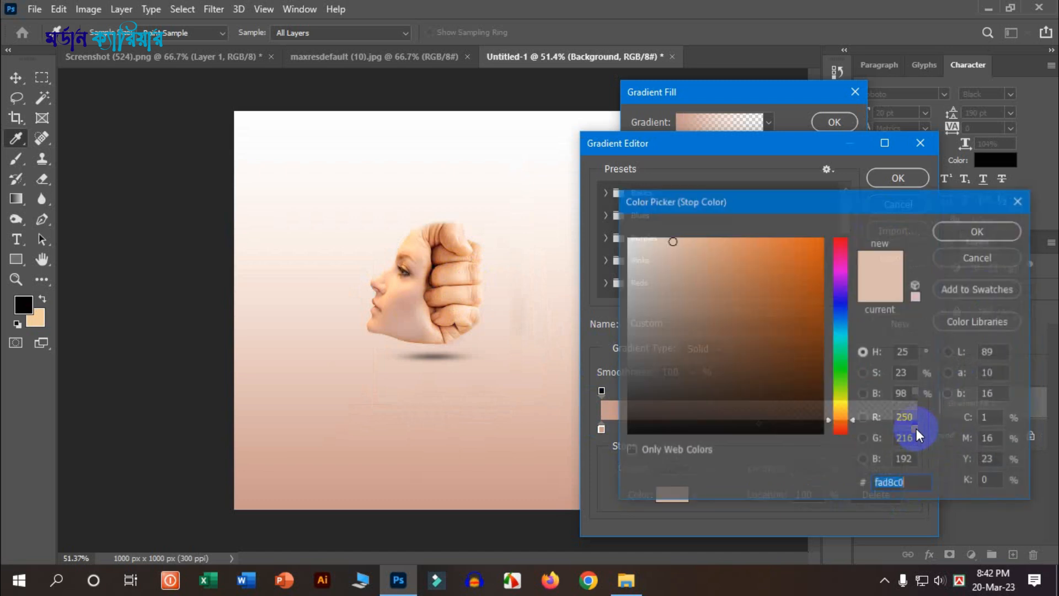
left_click(855, 419)
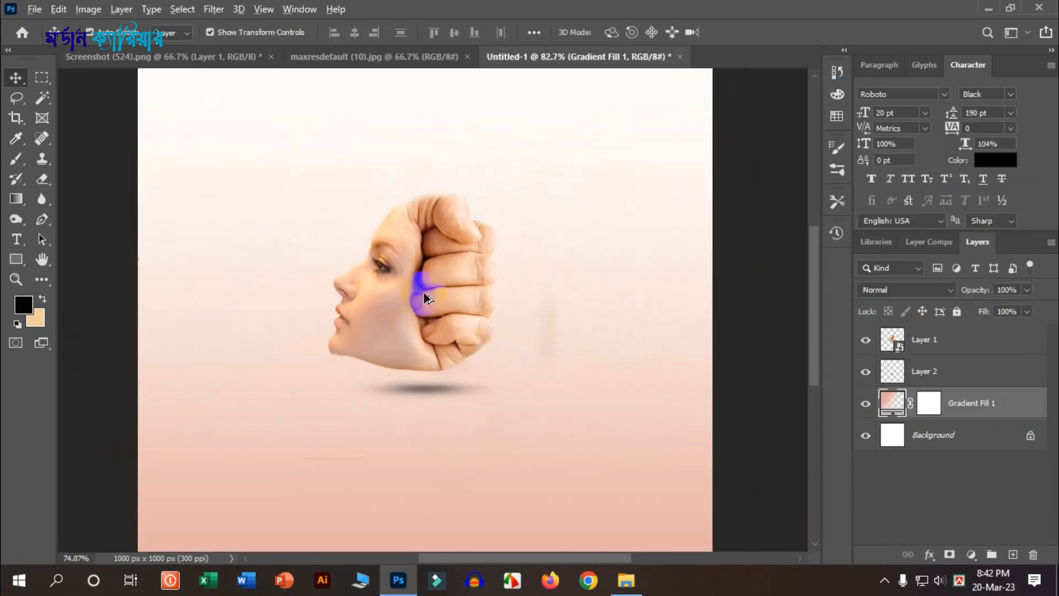
scroll(416, 286, "down", 2)
scroll(575, 331, "up", 2)
left_click_drag(737, 263, 429, 274)
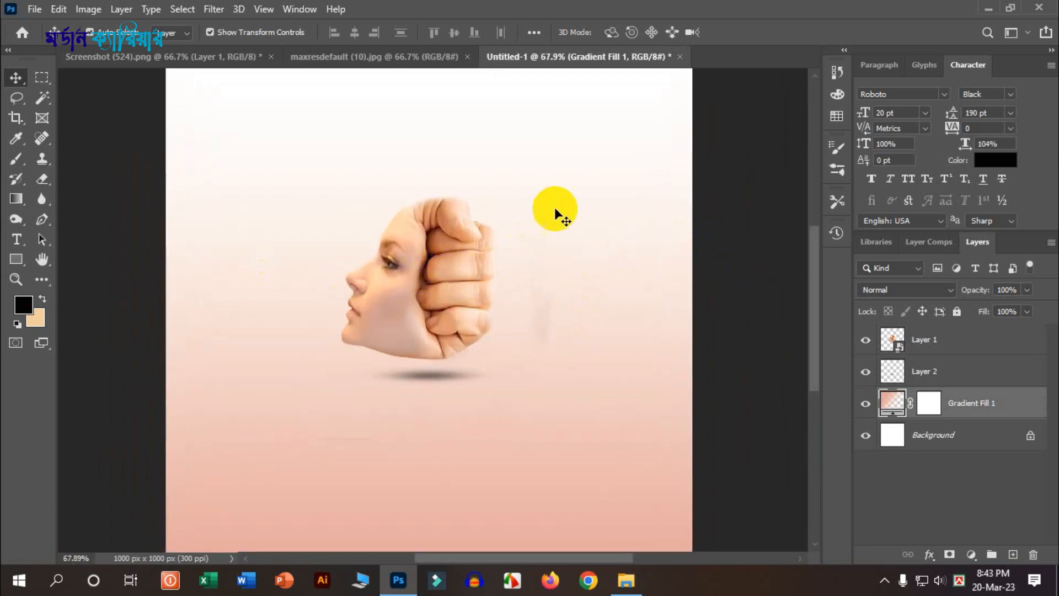
Add a Drop Shadow layer style with its existing settings to the face-fist layer and deselect it.
left_click(455, 255)
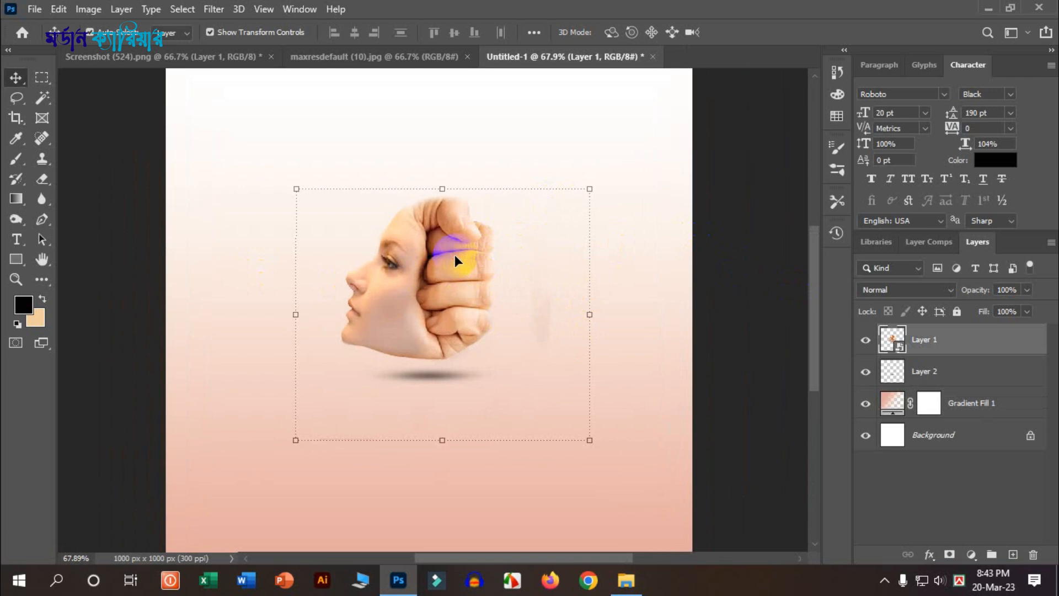
double_click(945, 343)
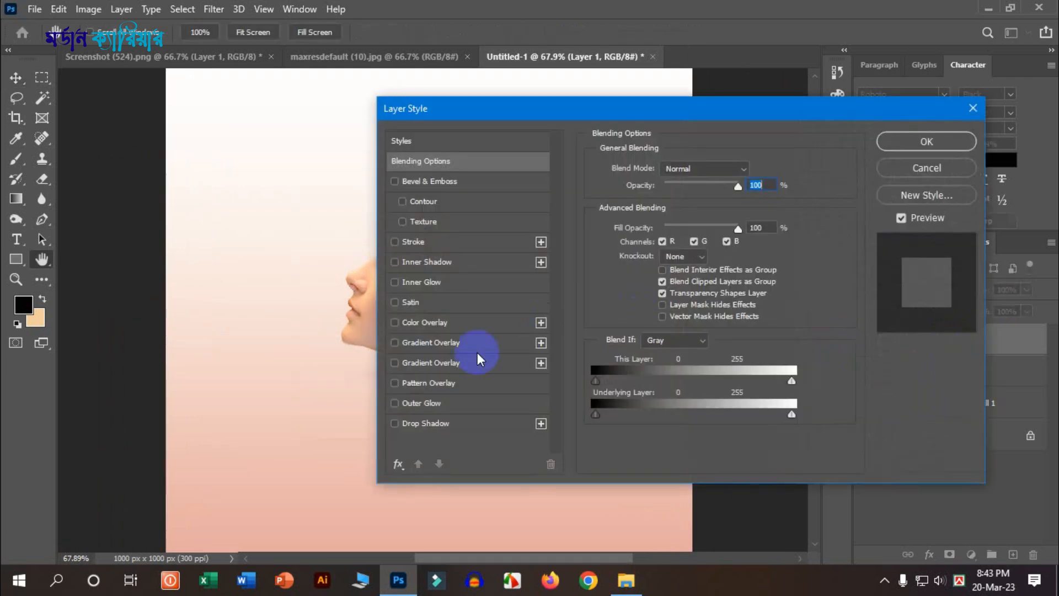
left_click(394, 424)
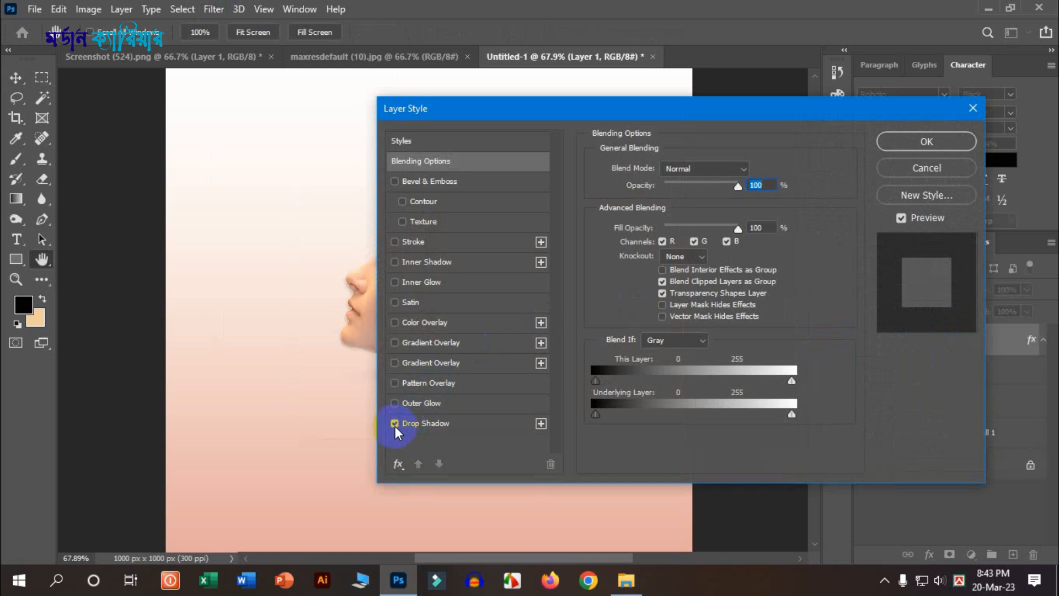
left_click_drag(792, 110, 749, 134)
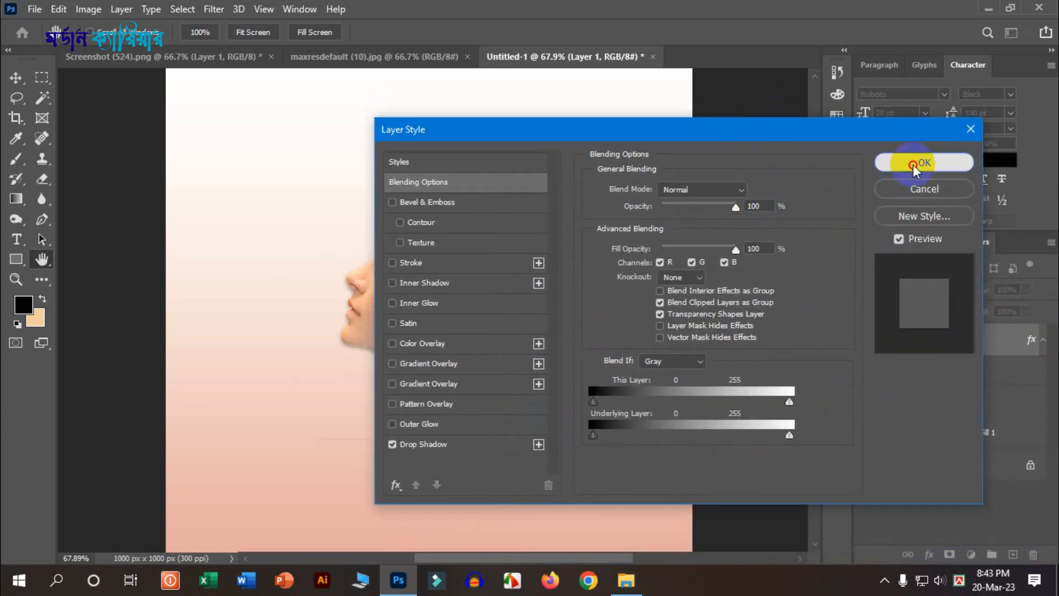
left_click(909, 163)
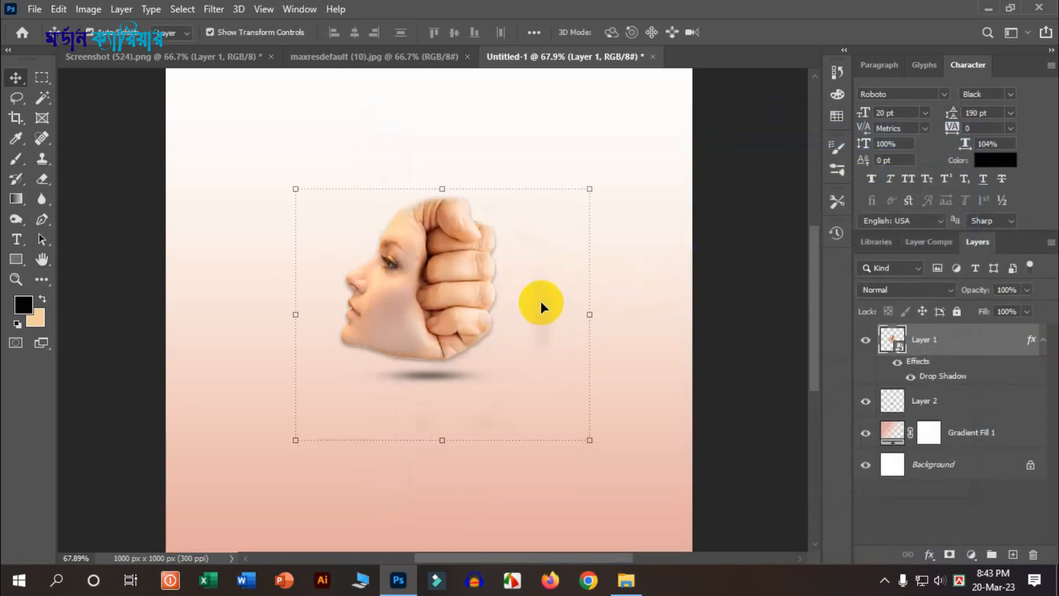
left_click(668, 243)
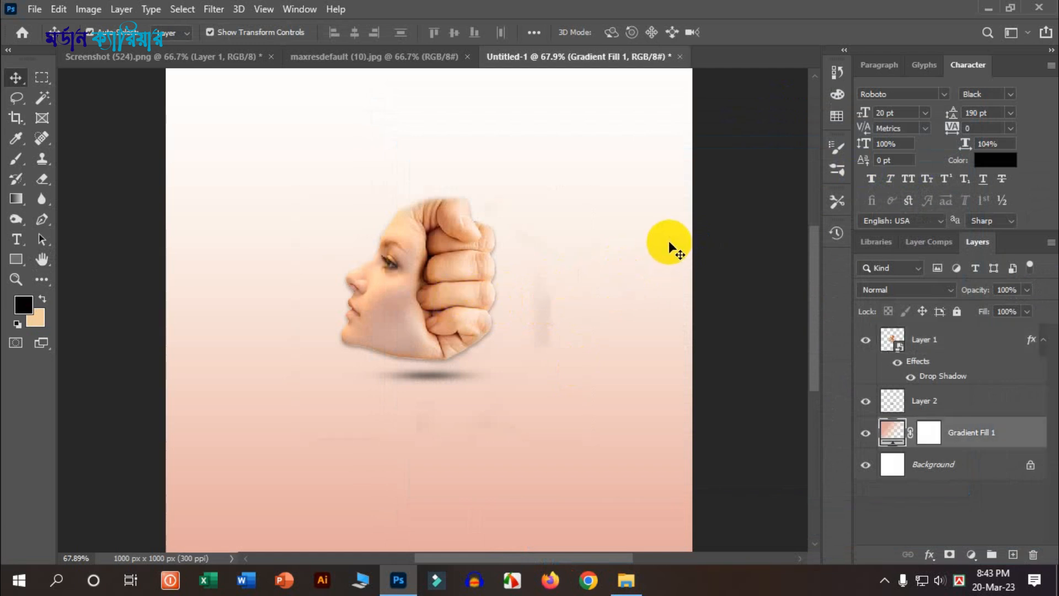
Export the artwork as a 1000 x 1000 px JPG at 100% quality, saved to the Desktop as "manipulation".
scroll(493, 373, "down", 2)
scroll(401, 324, "down", 2)
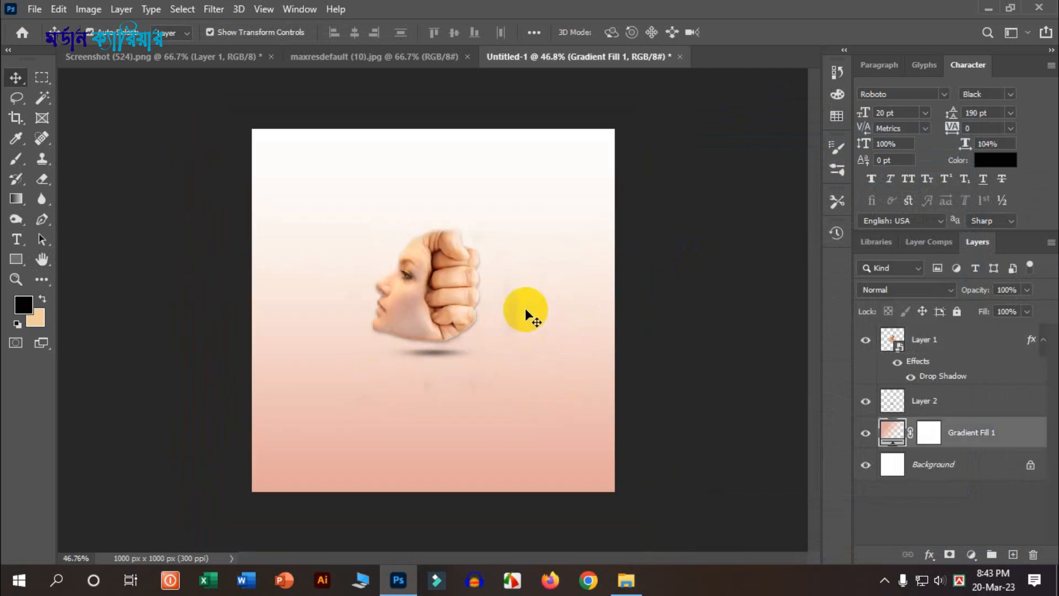
scroll(551, 309, "up", 2)
scroll(552, 320, "down", 1)
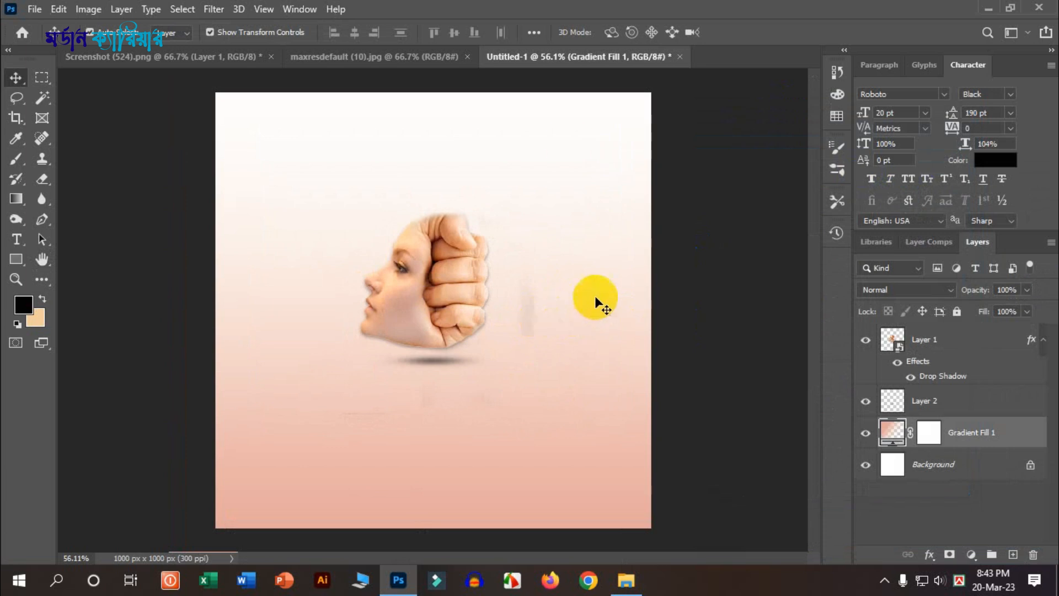
left_click(34, 9)
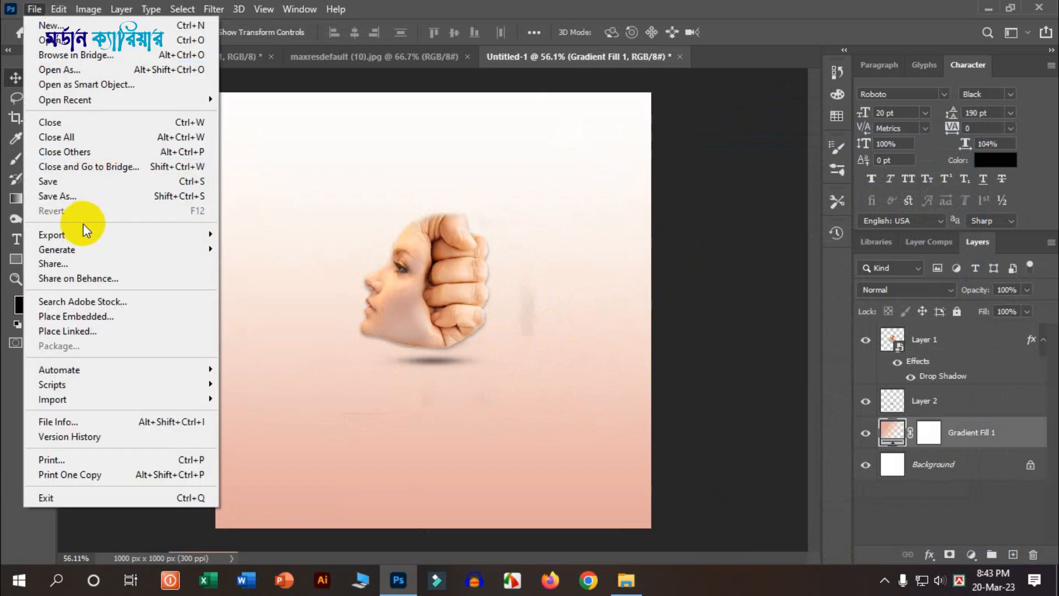
mouse_move(72, 233)
left_click(271, 249)
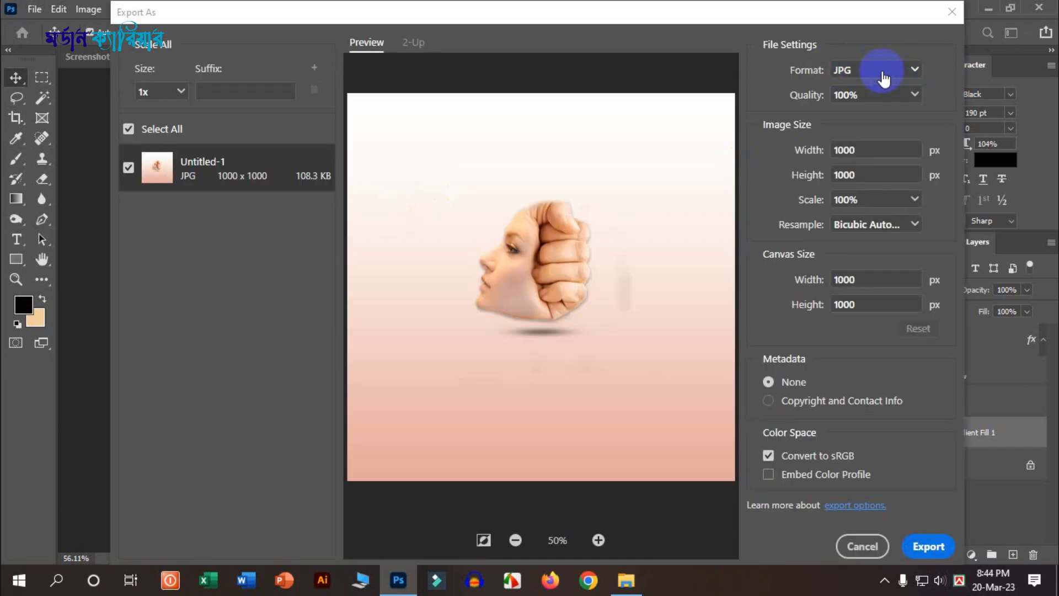
left_click(929, 546)
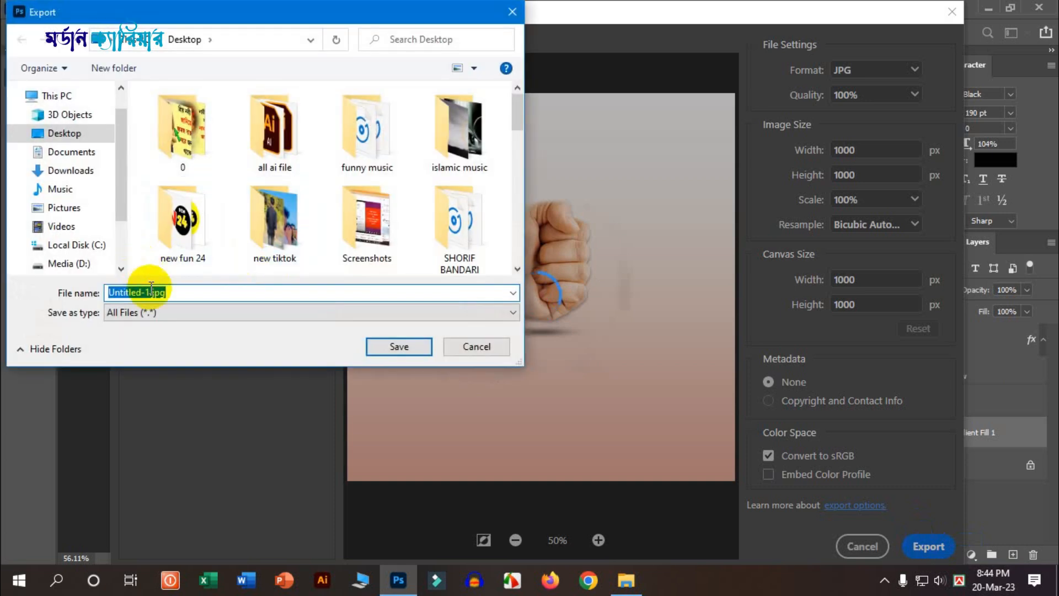
key("BackSpace")
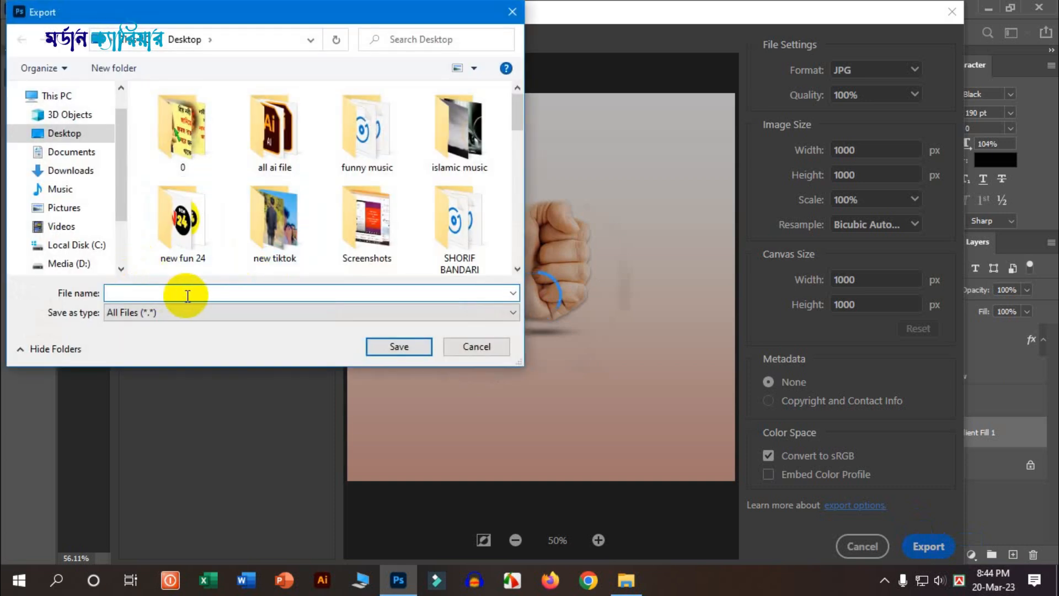
type("manipulation")
left_click(399, 346)
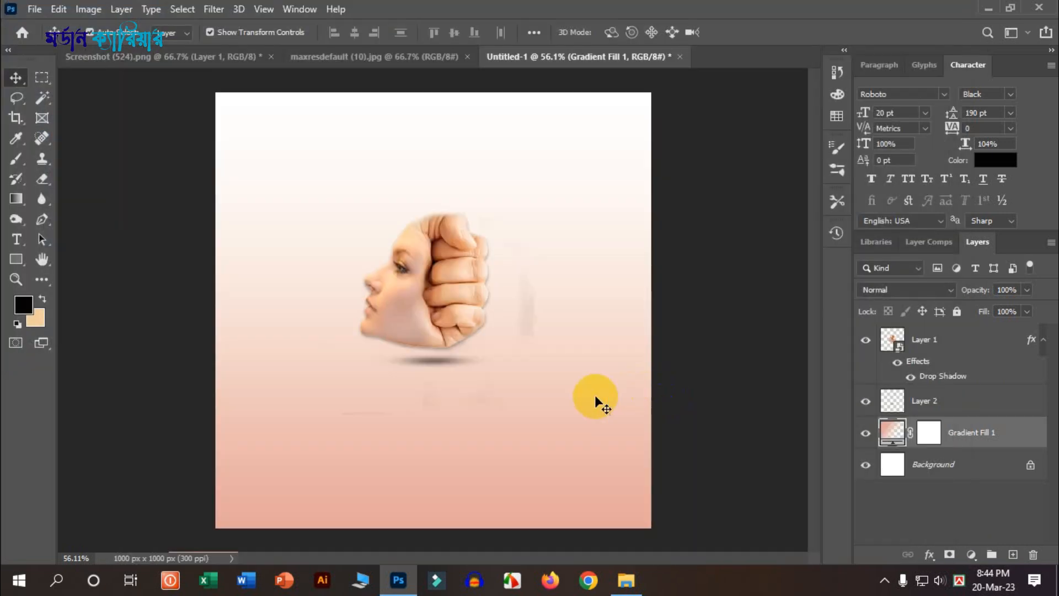
Switch to the desktop, refresh it, and open the exported manipulation.jpg in Photos to examine the finished image.
left_click(988, 8)
right_click(283, 94)
left_click(309, 132)
left_click(99, 286)
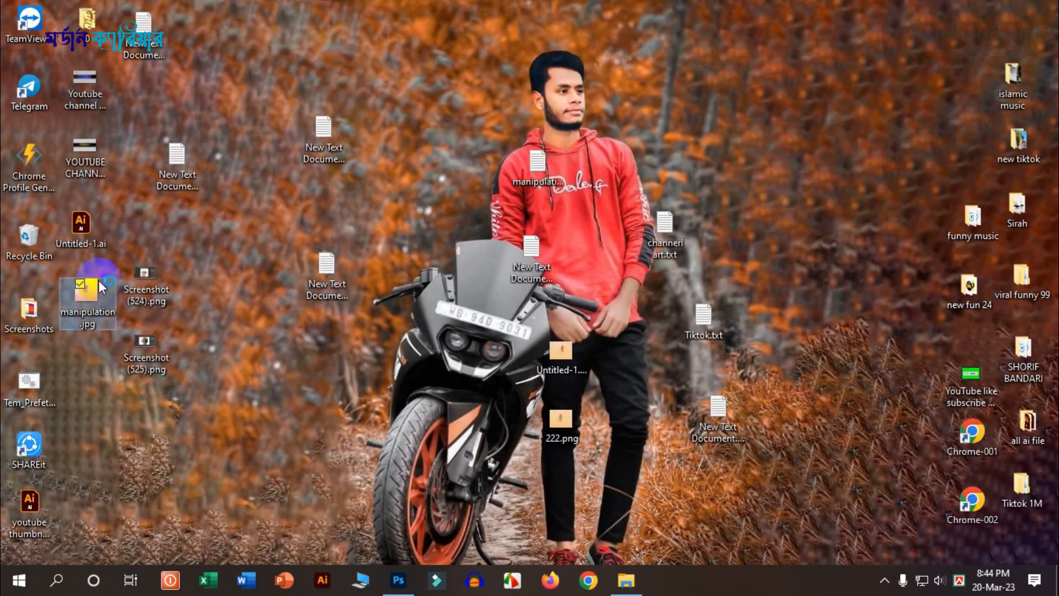
double_click(100, 282)
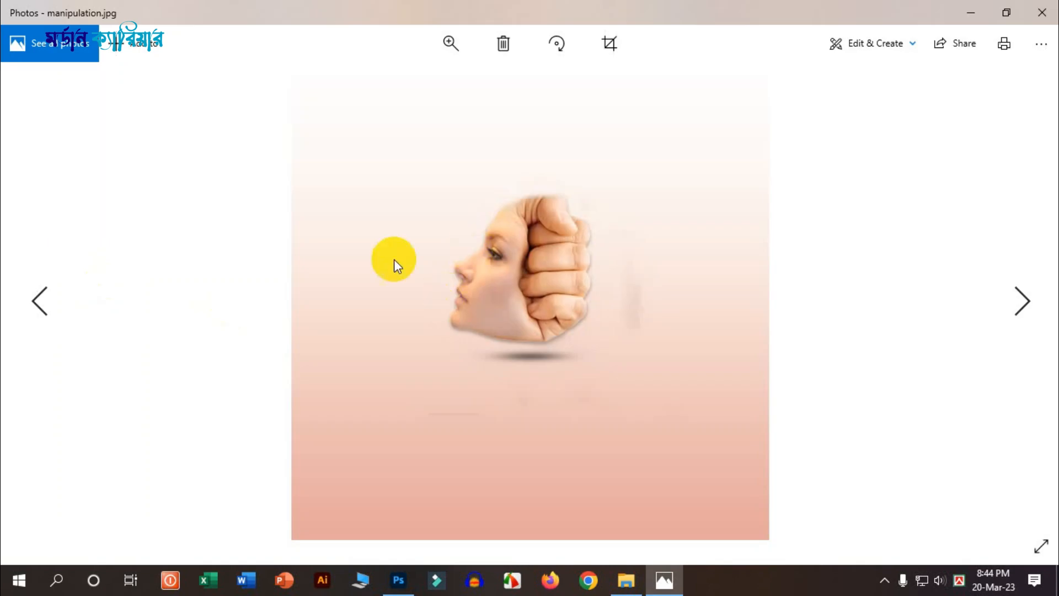